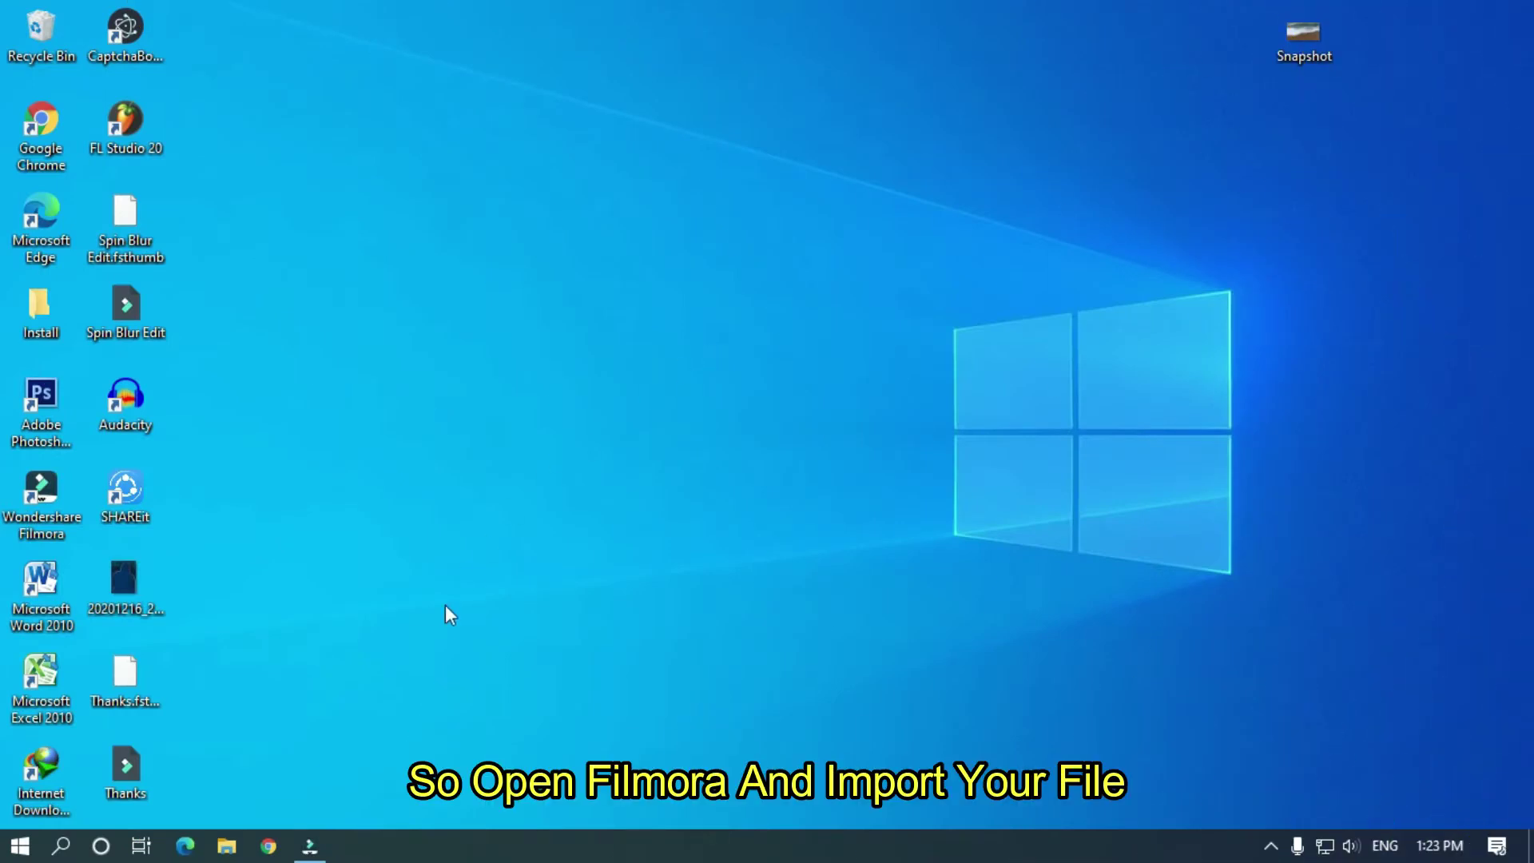
Switch to Wondershare Filmora and add the Default Title to video track 1 at the start of the timeline.
click(308, 851)
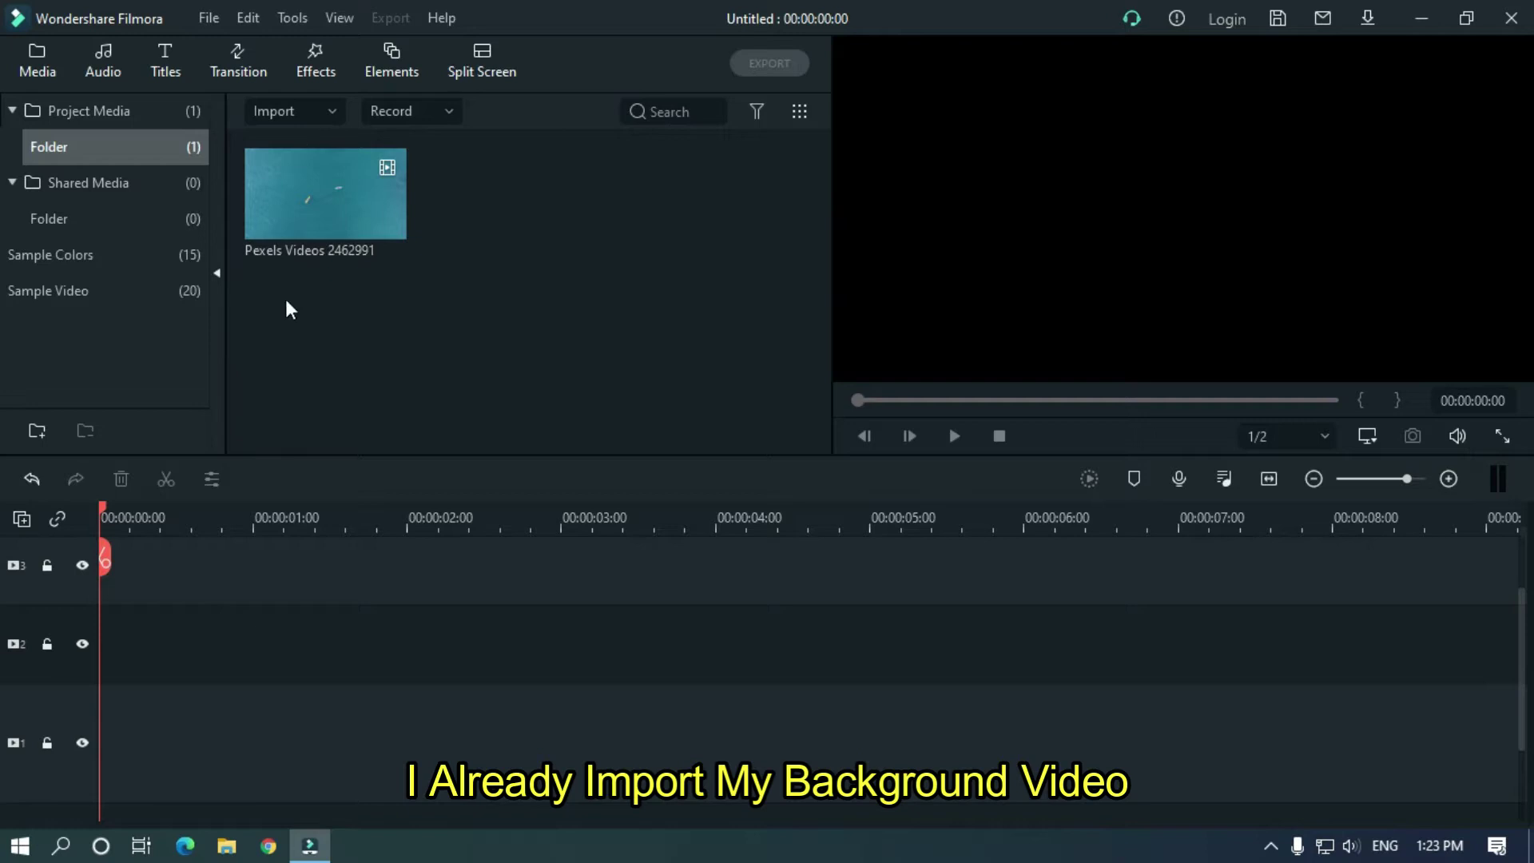
click(165, 72)
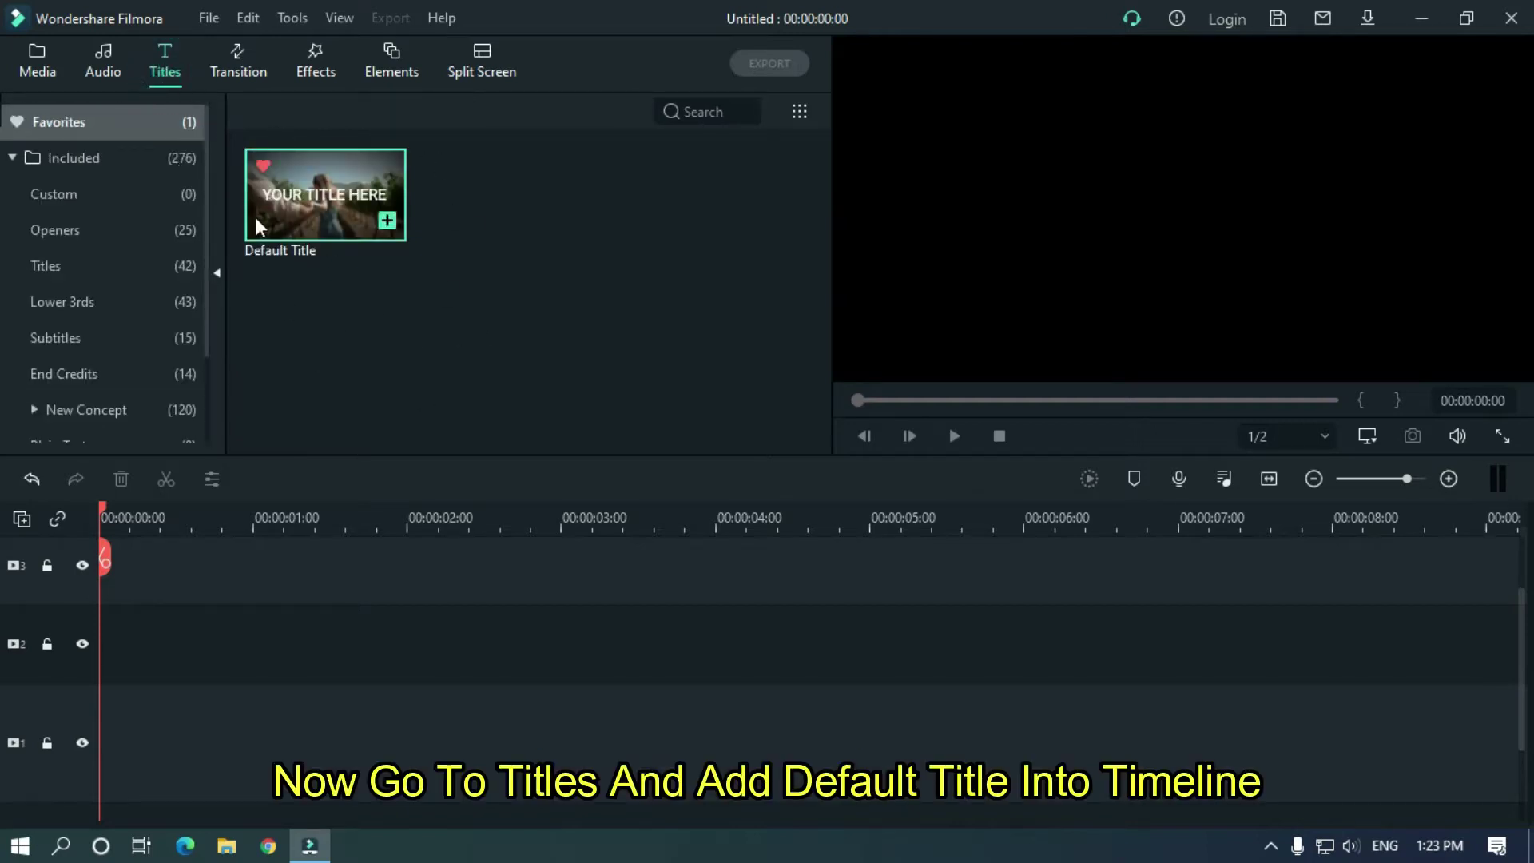
drag(322, 217, 89, 740)
drag(1521, 597, 1521, 641)
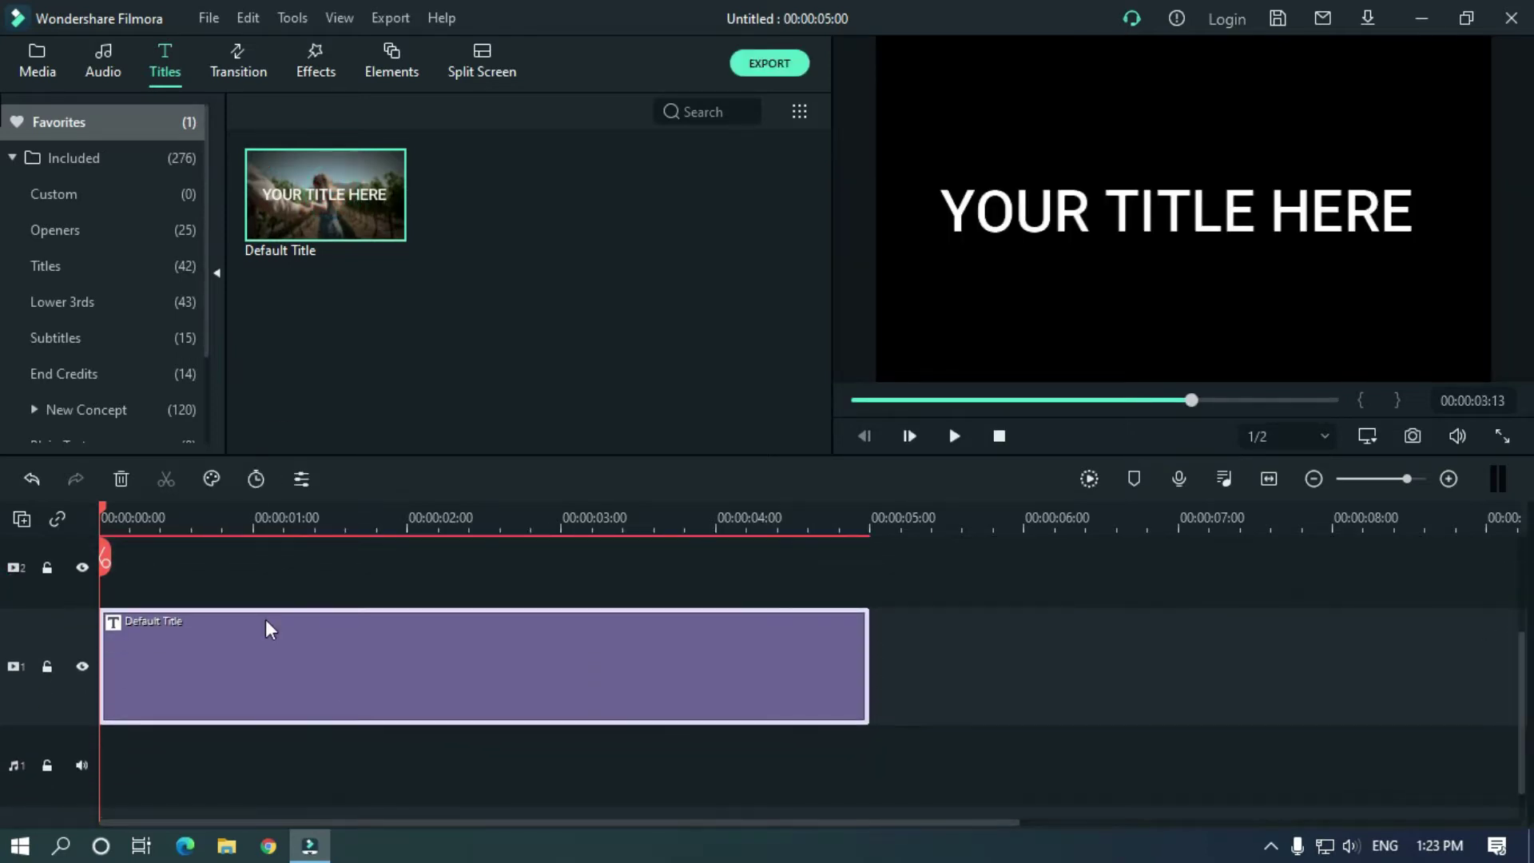
Replace the text of the Default Title clip with "THANKS".
double_click(309, 655)
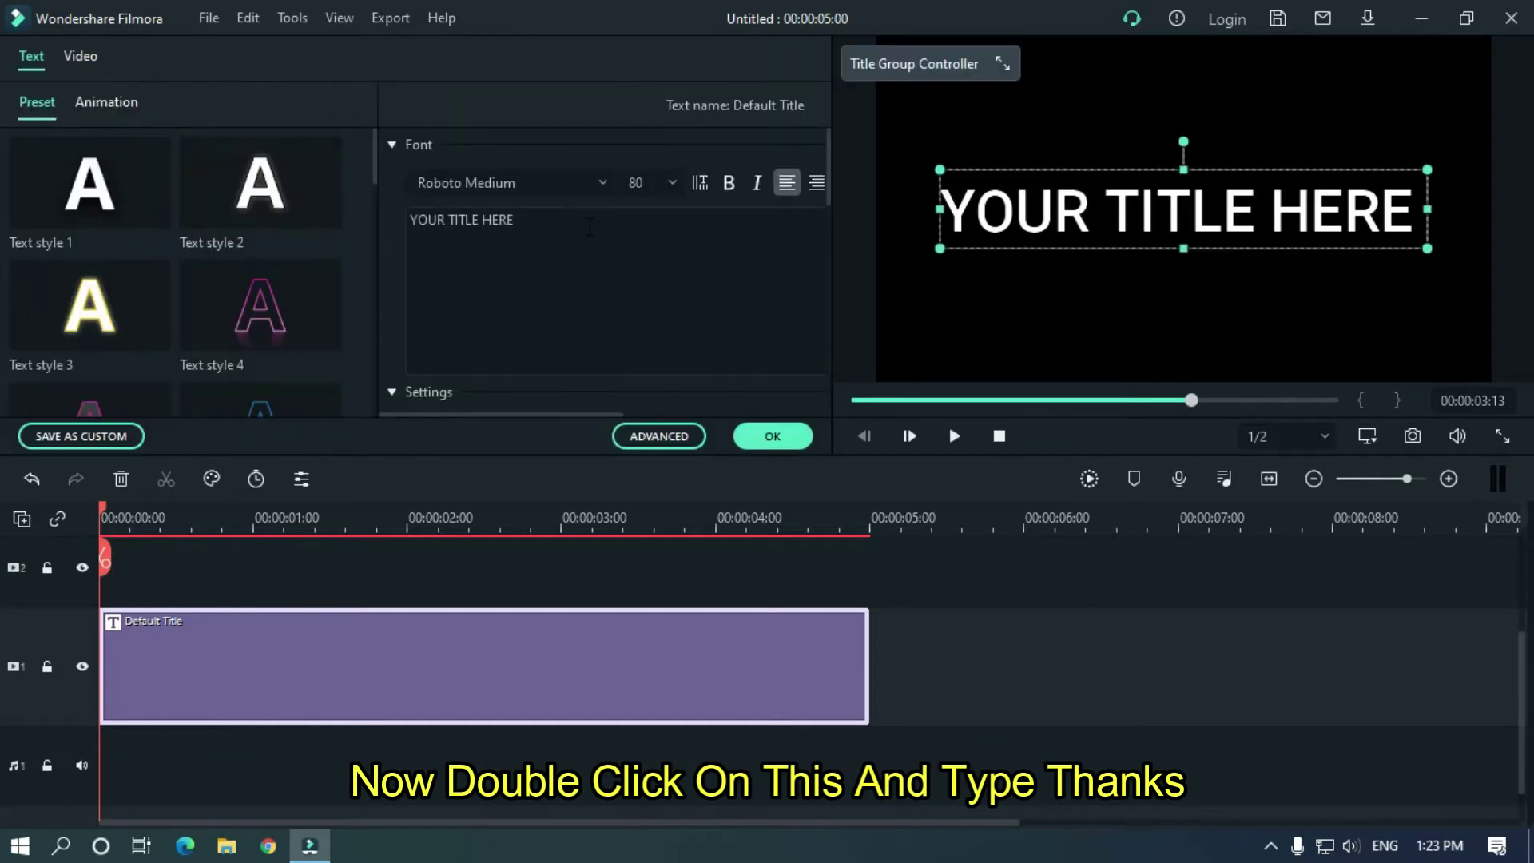
triple_click(585, 224)
key(BackSpace)
text(THANKS)
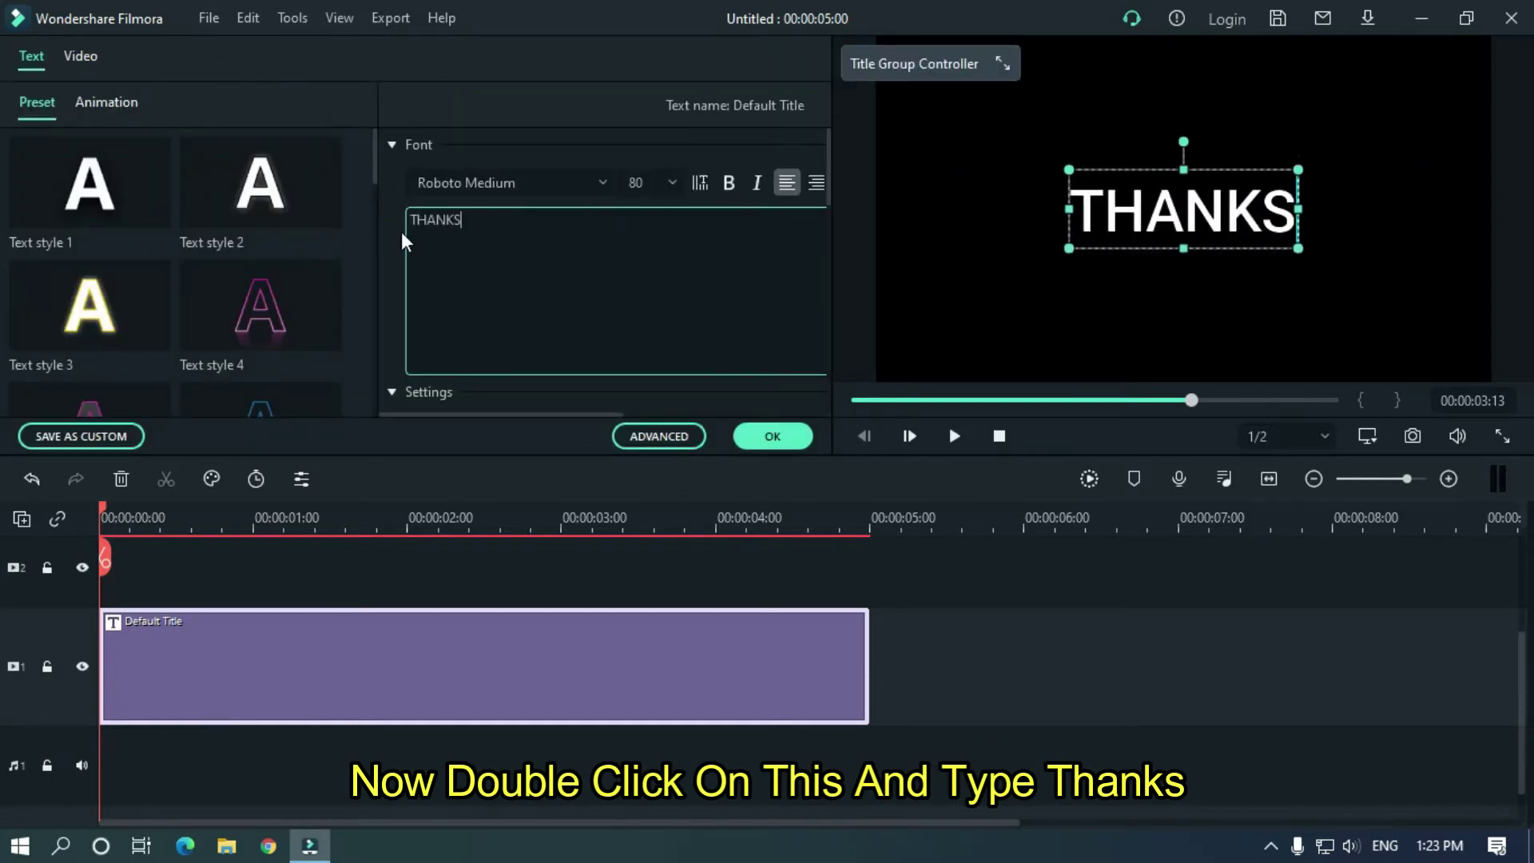
Set the title's font to Futura-Bold with size 150 and apply the text changes.
click(530, 182)
text(futura-Bold)
key(Return)
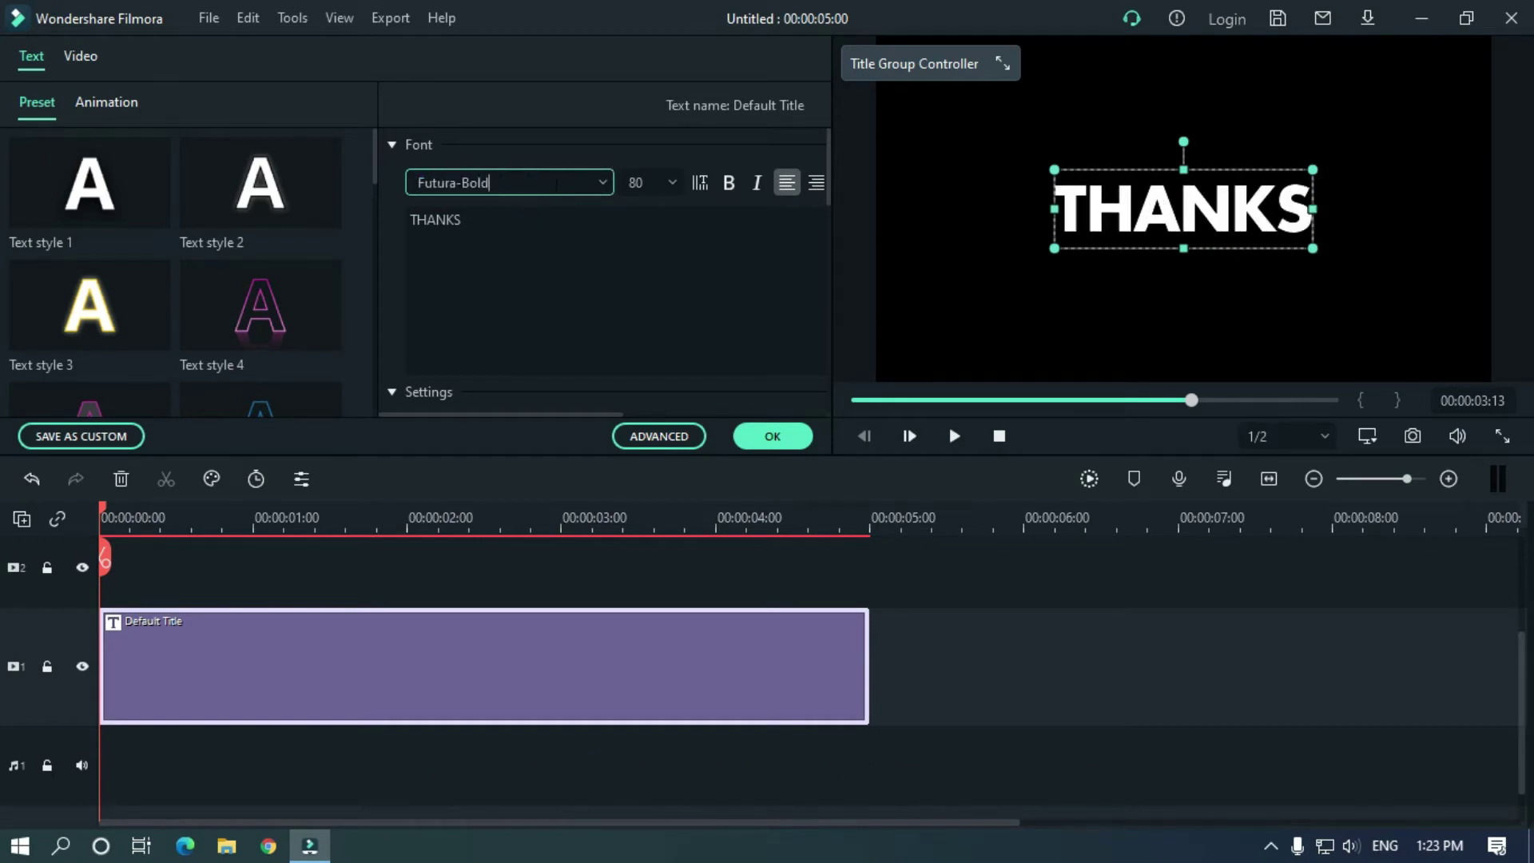
click(651, 174)
text(150)
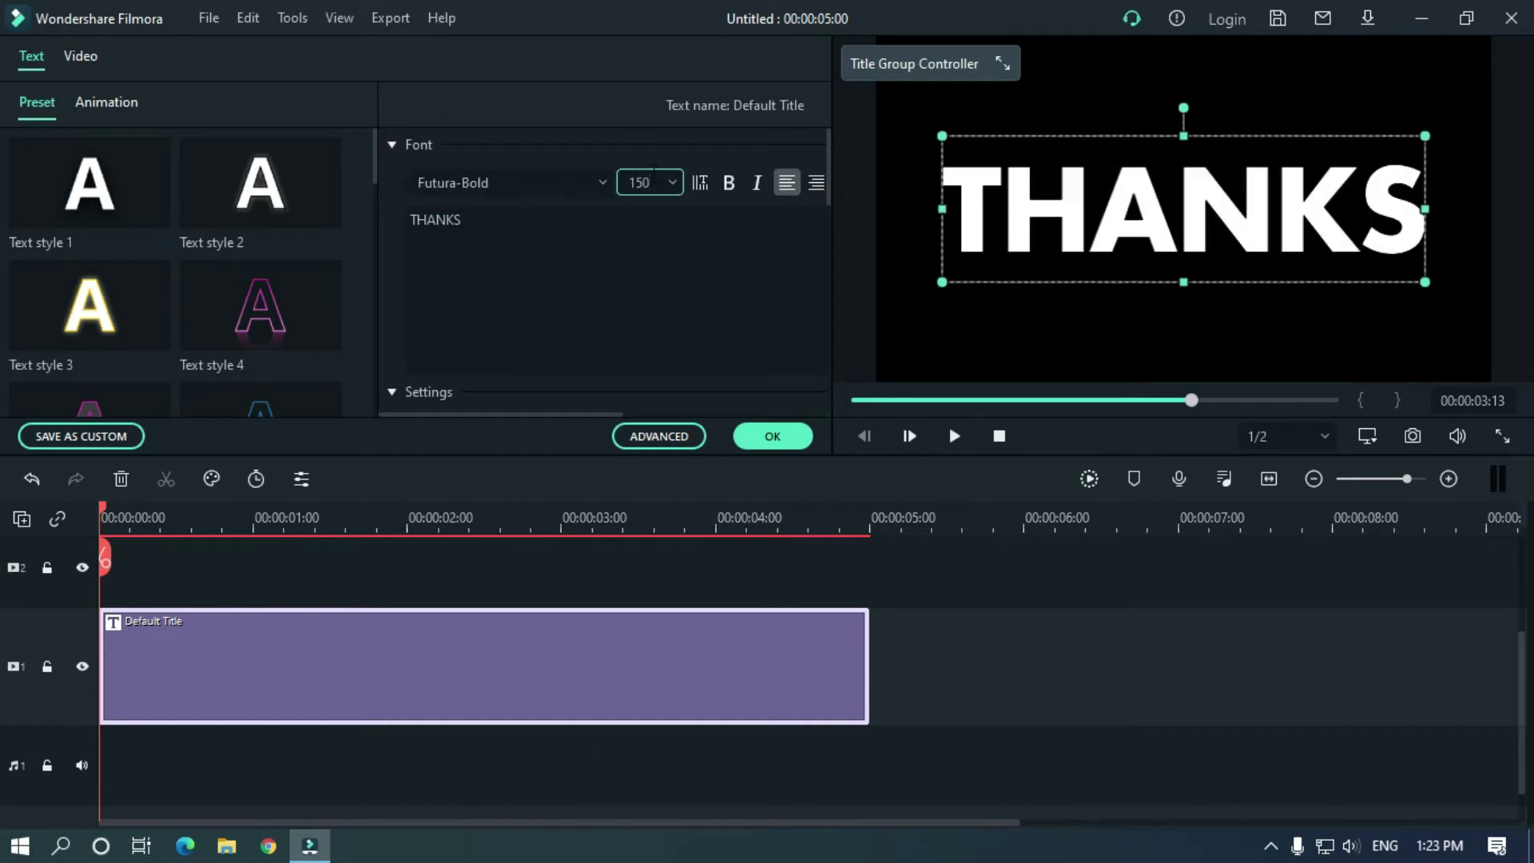
click(771, 436)
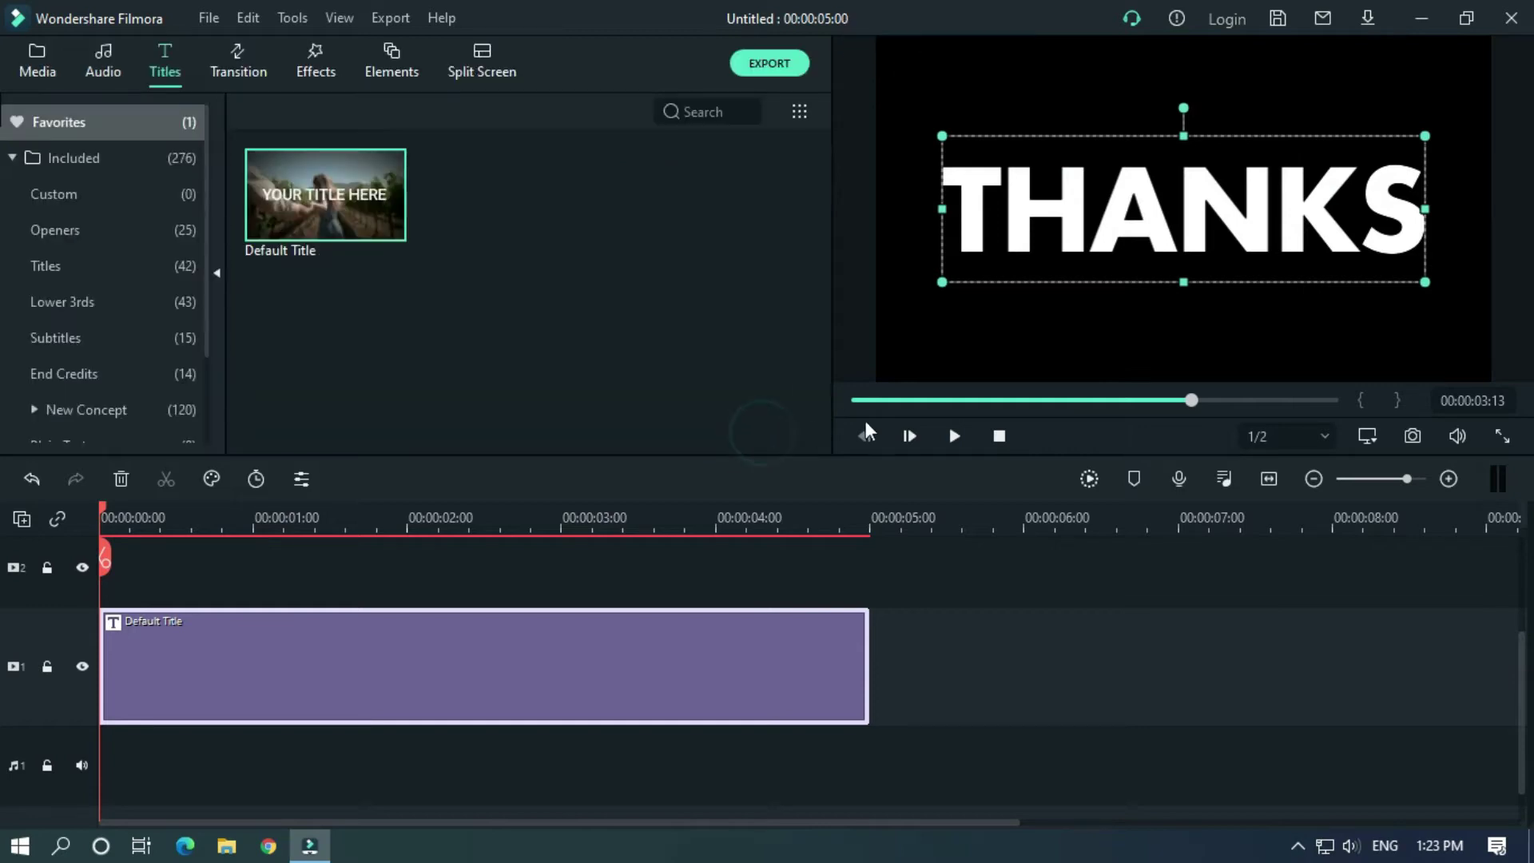
Take a snapshot of the THANKS title frame and delete the title clip from the timeline.
click(32, 56)
click(1413, 436)
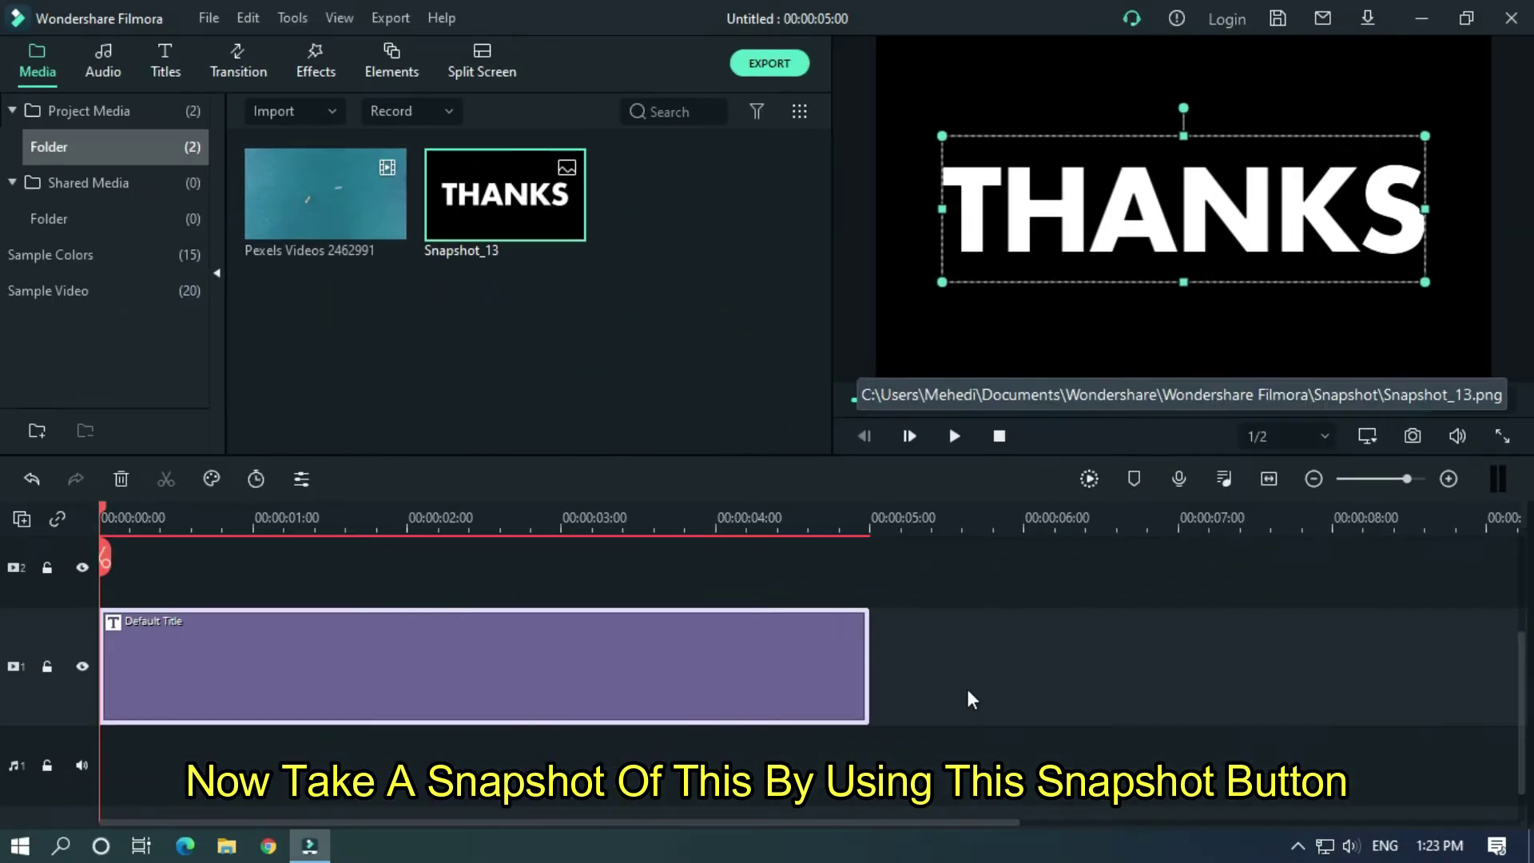
click(964, 689)
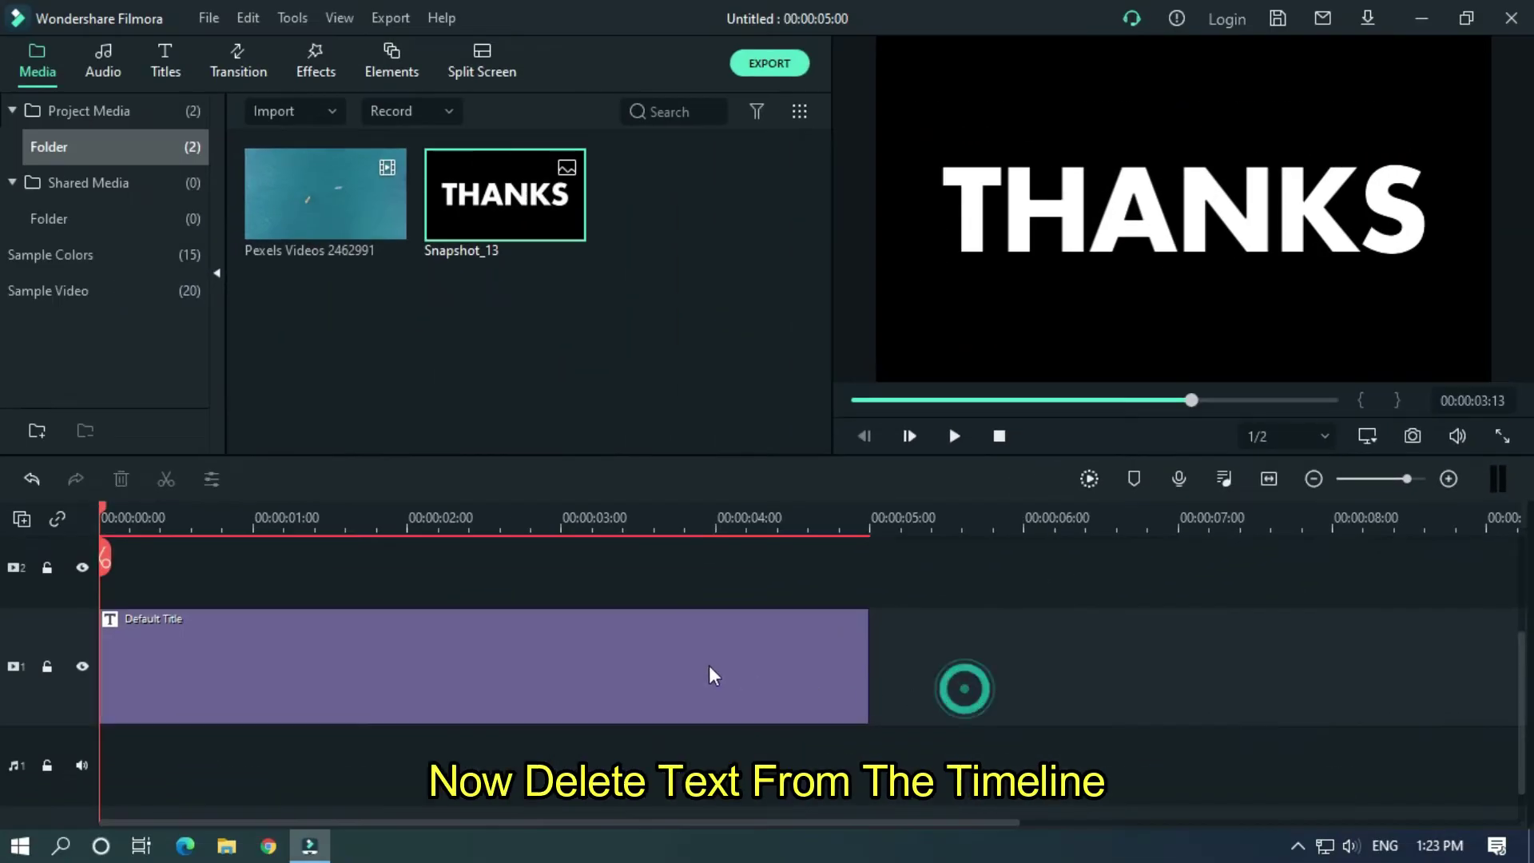
click(589, 659)
key(Delete)
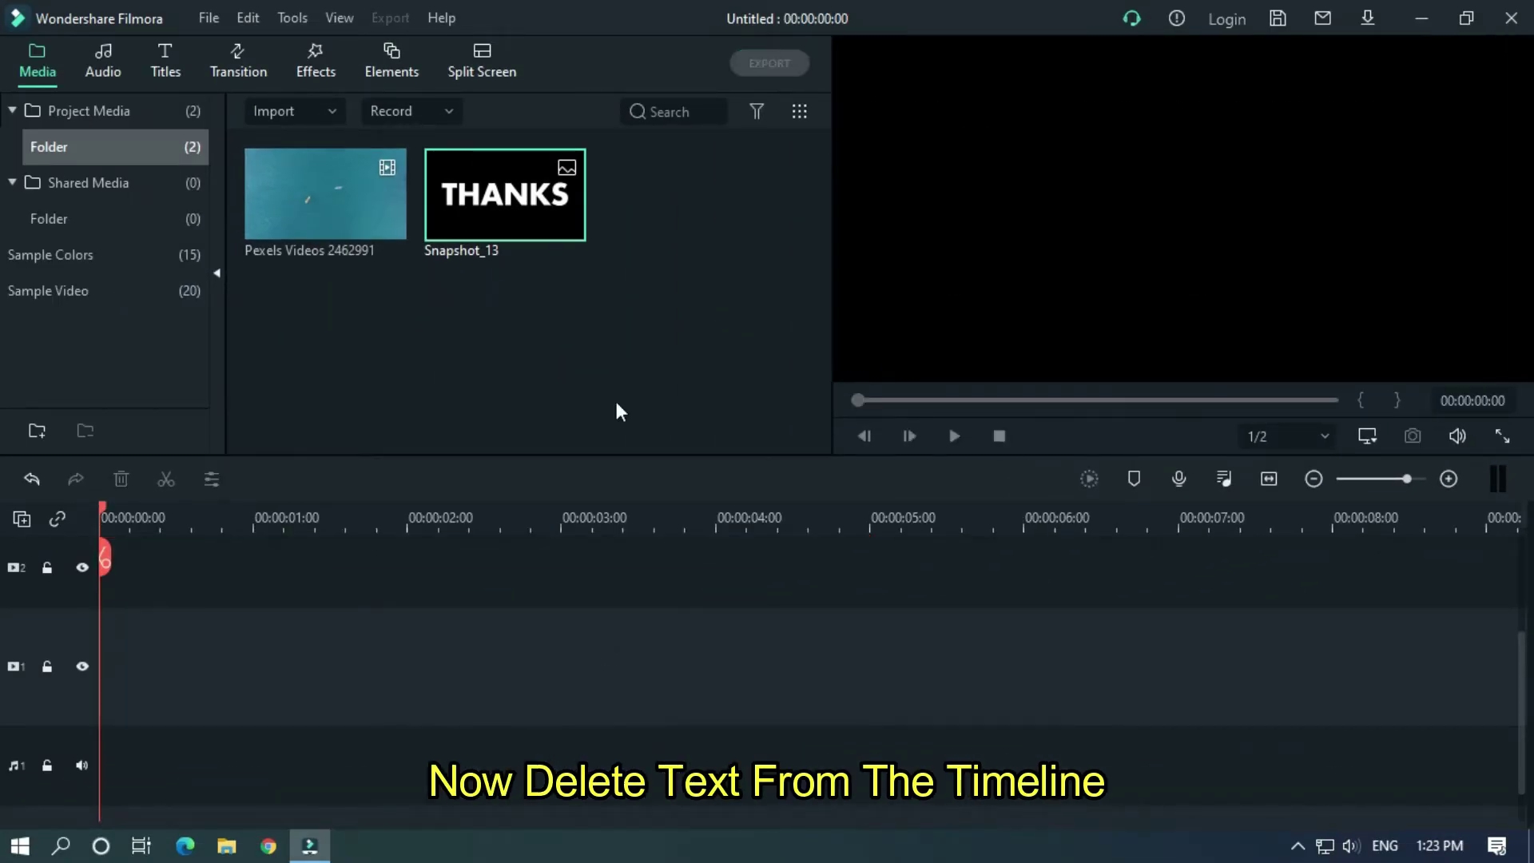
Place Snapshot_13 on video track 1 and crop it with a Custom ratio to its lower half, 1920 x 543.
drag(498, 193, 248, 674)
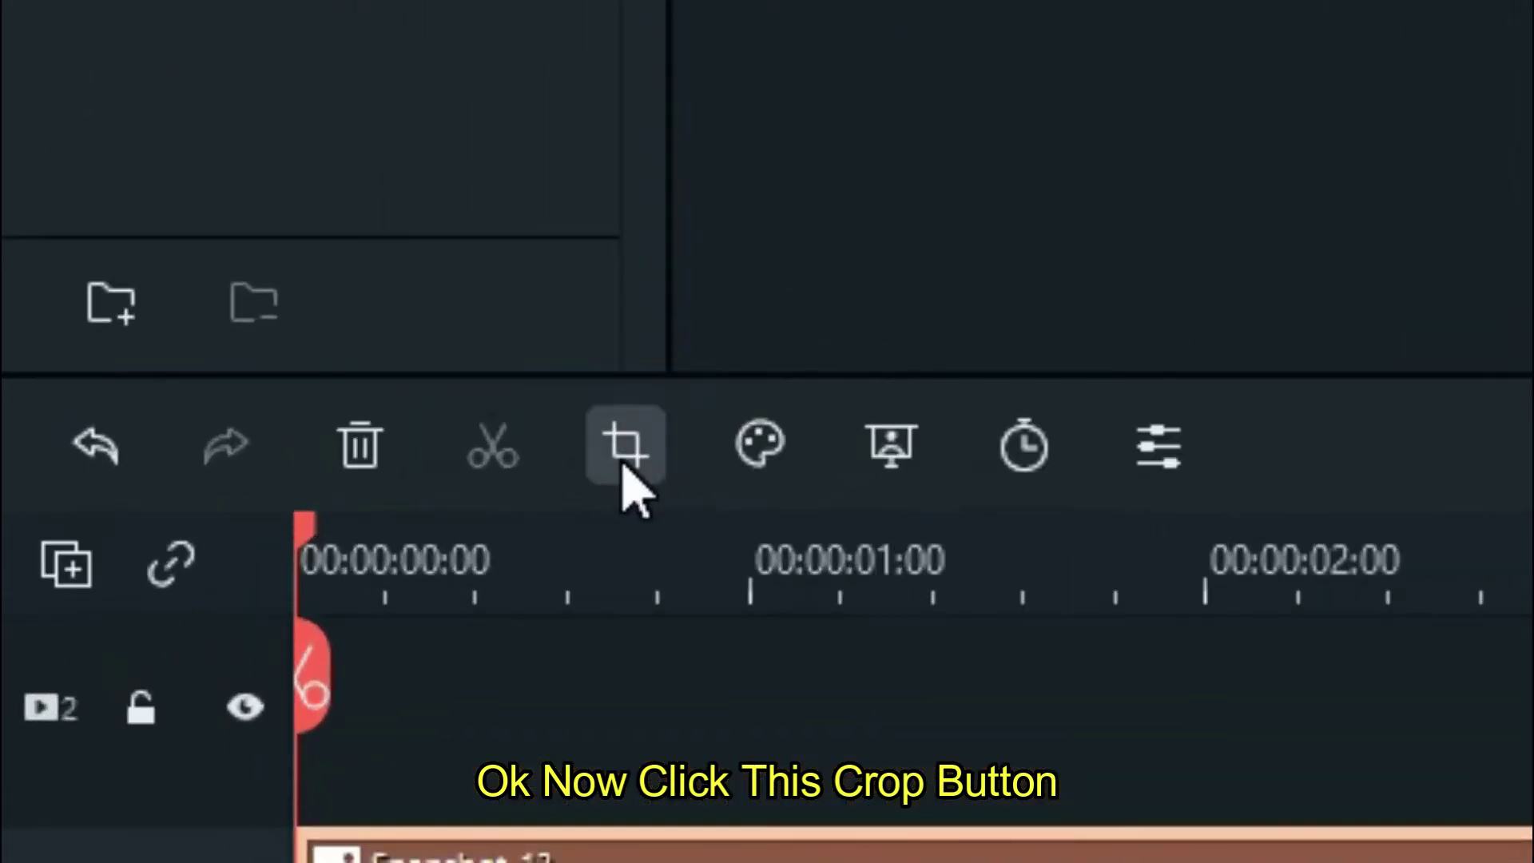
click(210, 479)
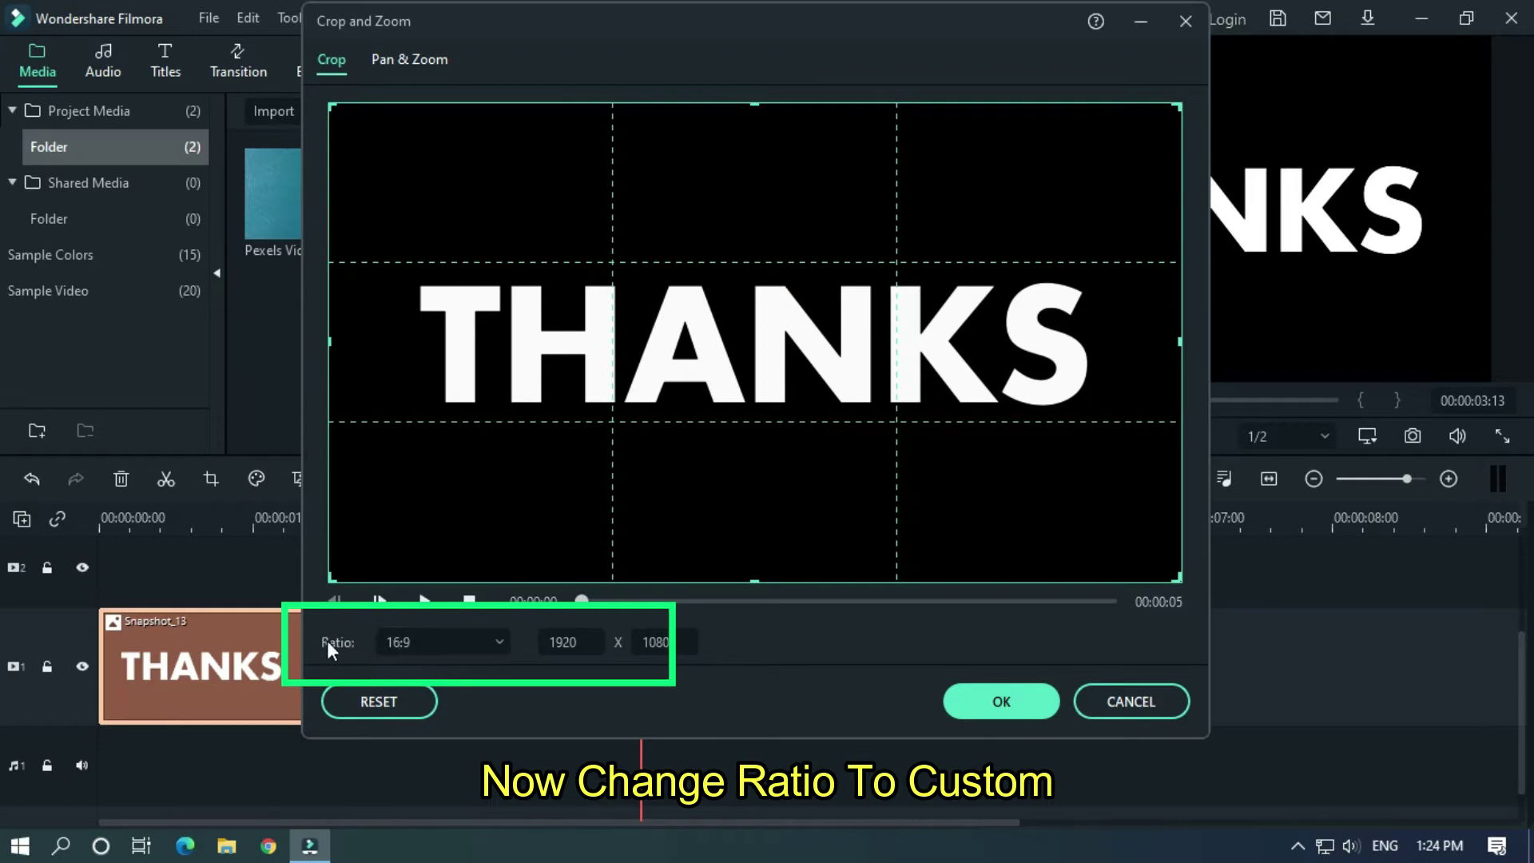
click(420, 642)
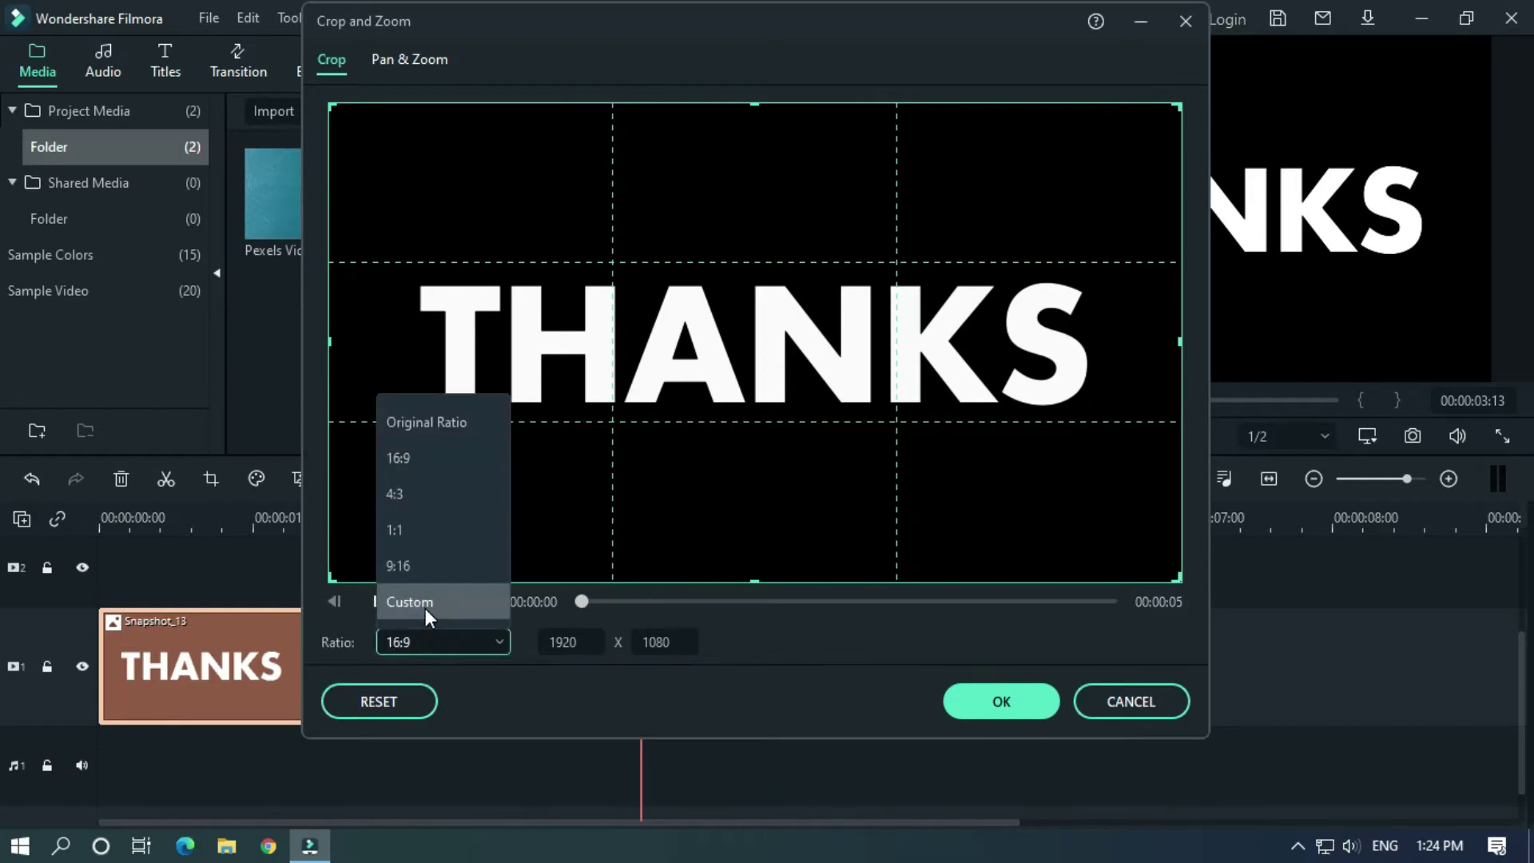
click(425, 607)
drag(759, 105, 743, 342)
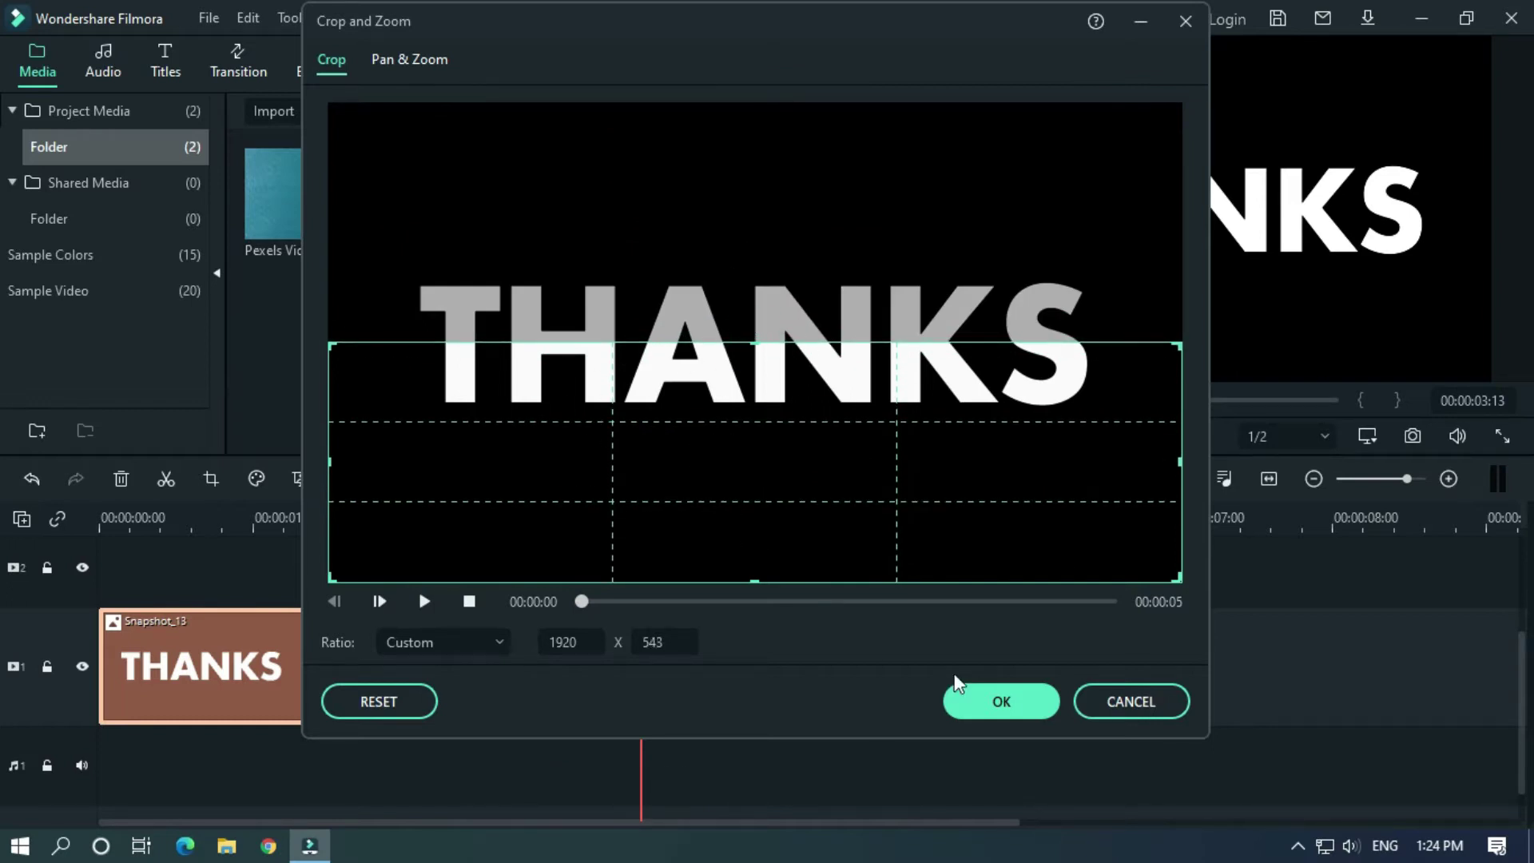
click(981, 700)
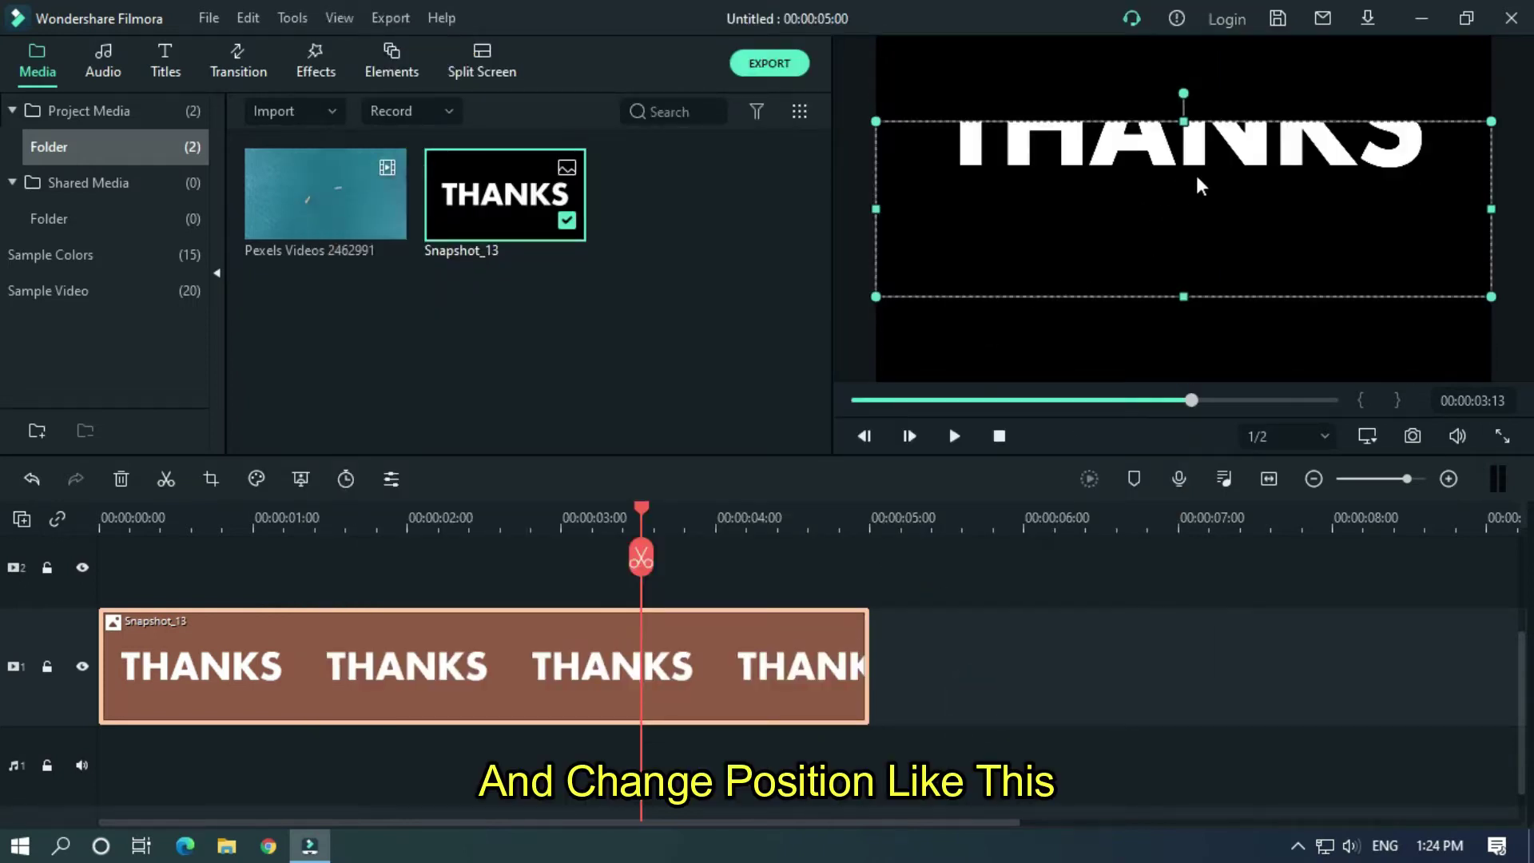
Move the cropped lower half of the lettering down to the frame's bottom edge and take a snapshot of it.
drag(1223, 175, 1202, 306)
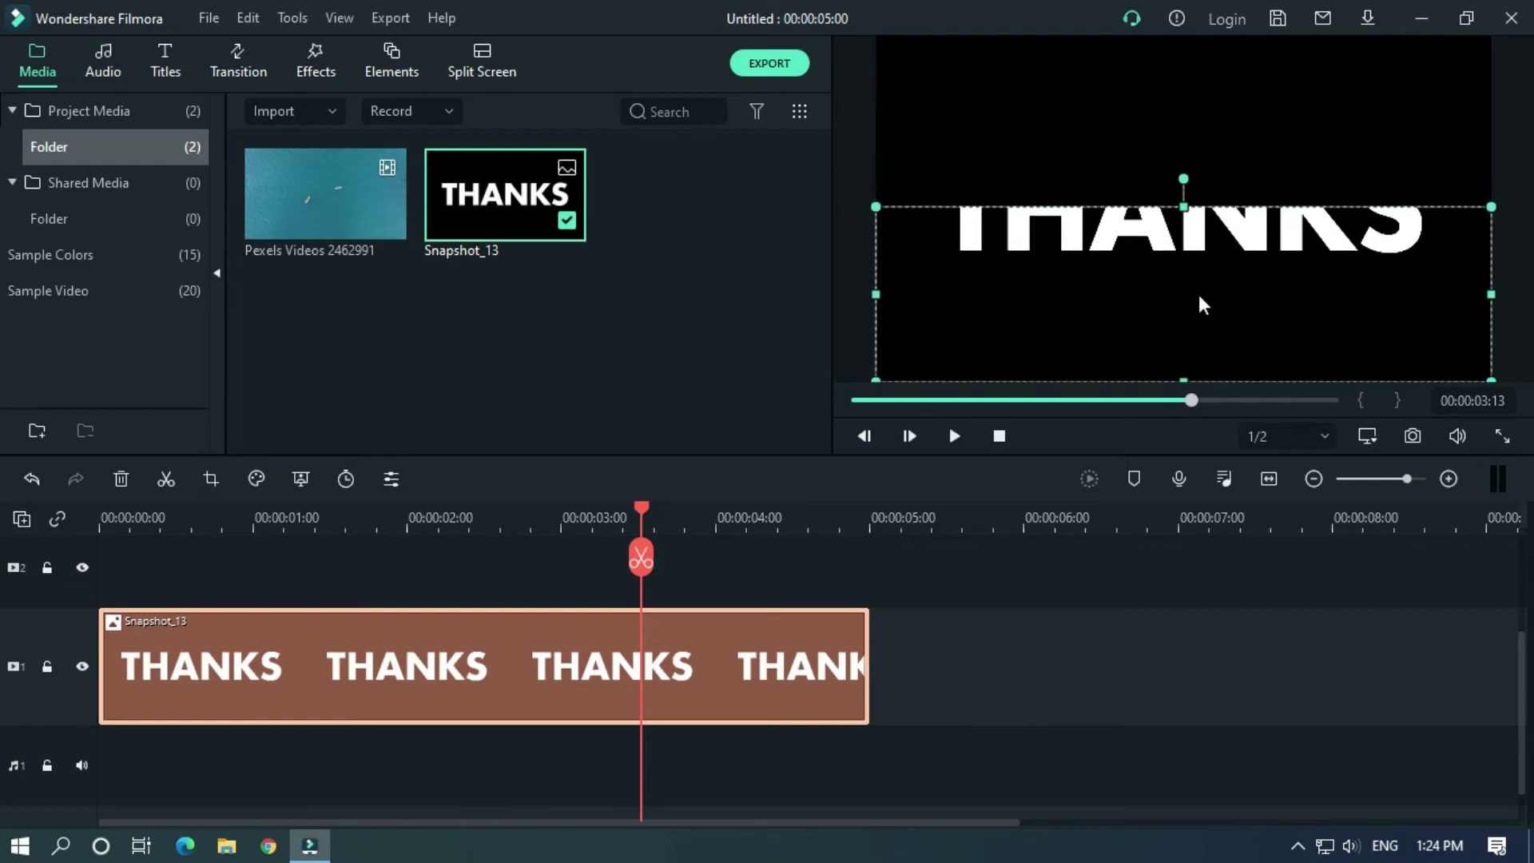
click(672, 550)
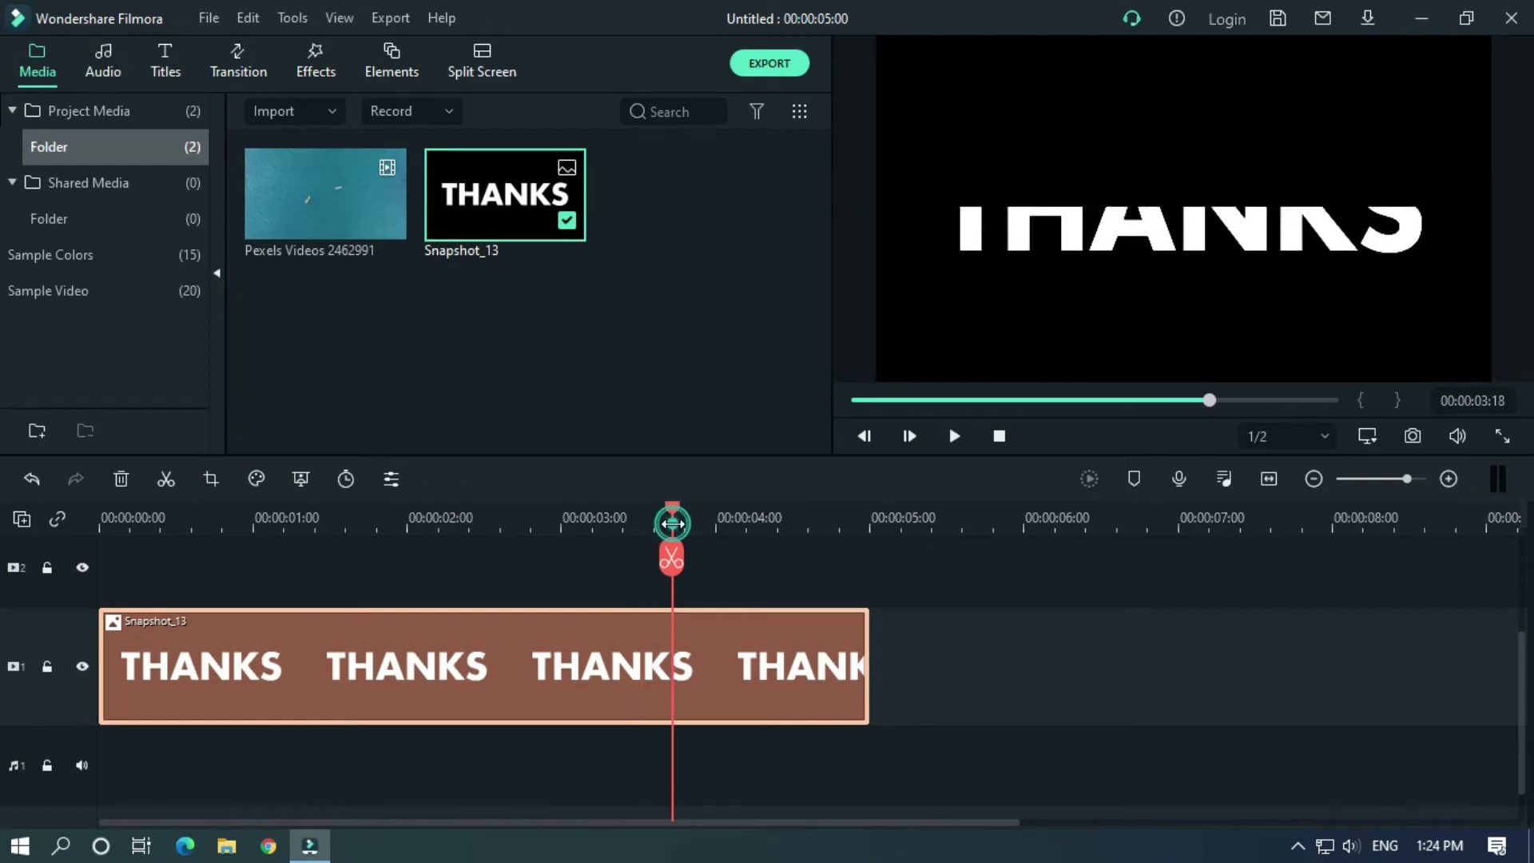
click(1413, 437)
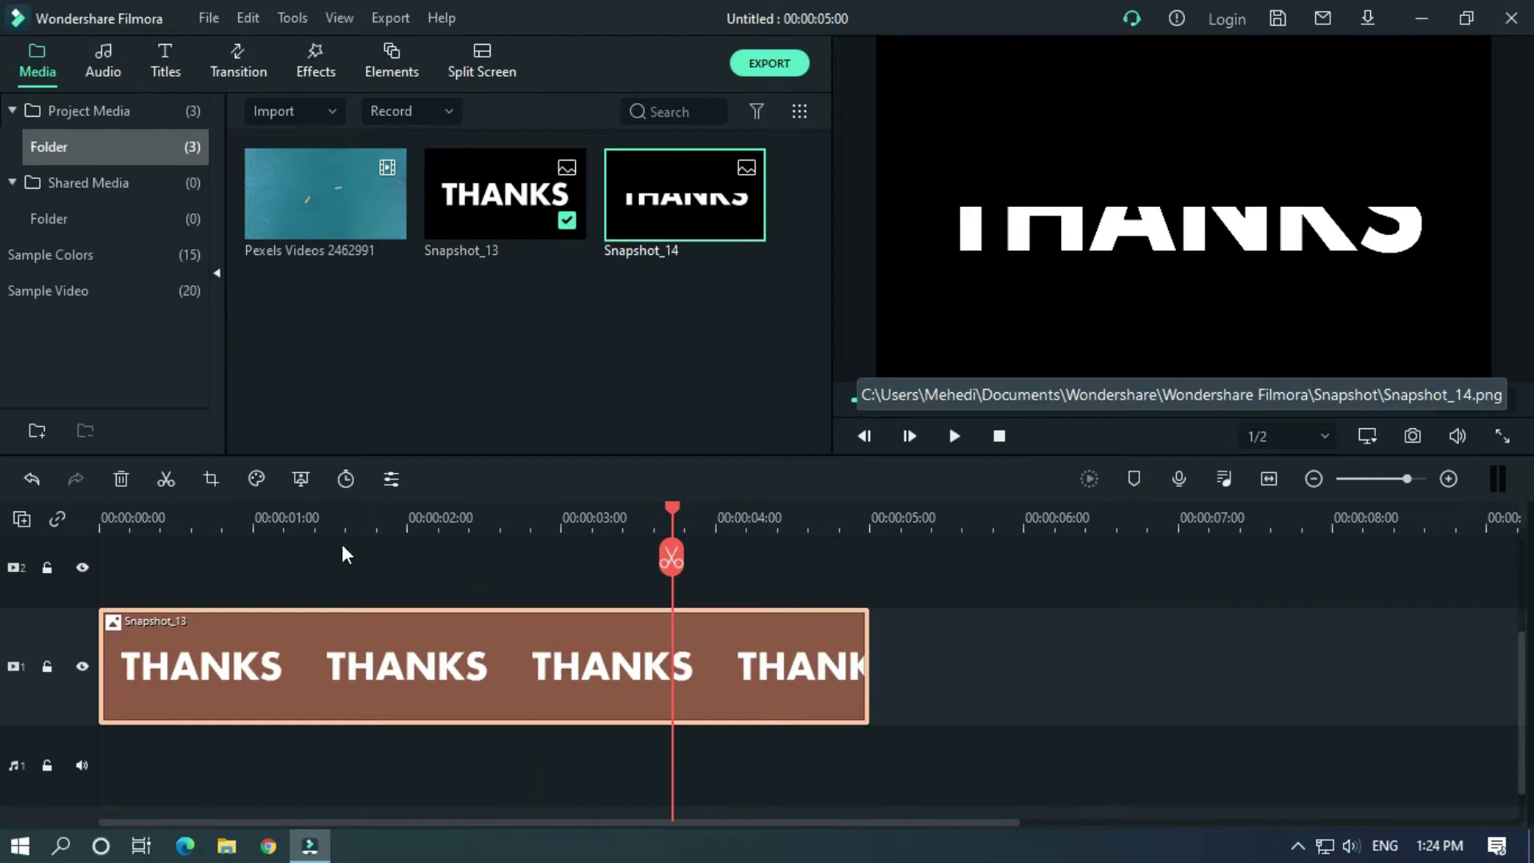
Shift the Snapshot_13 clip's 1920 x 543 crop area to the upper half of the image.
click(215, 484)
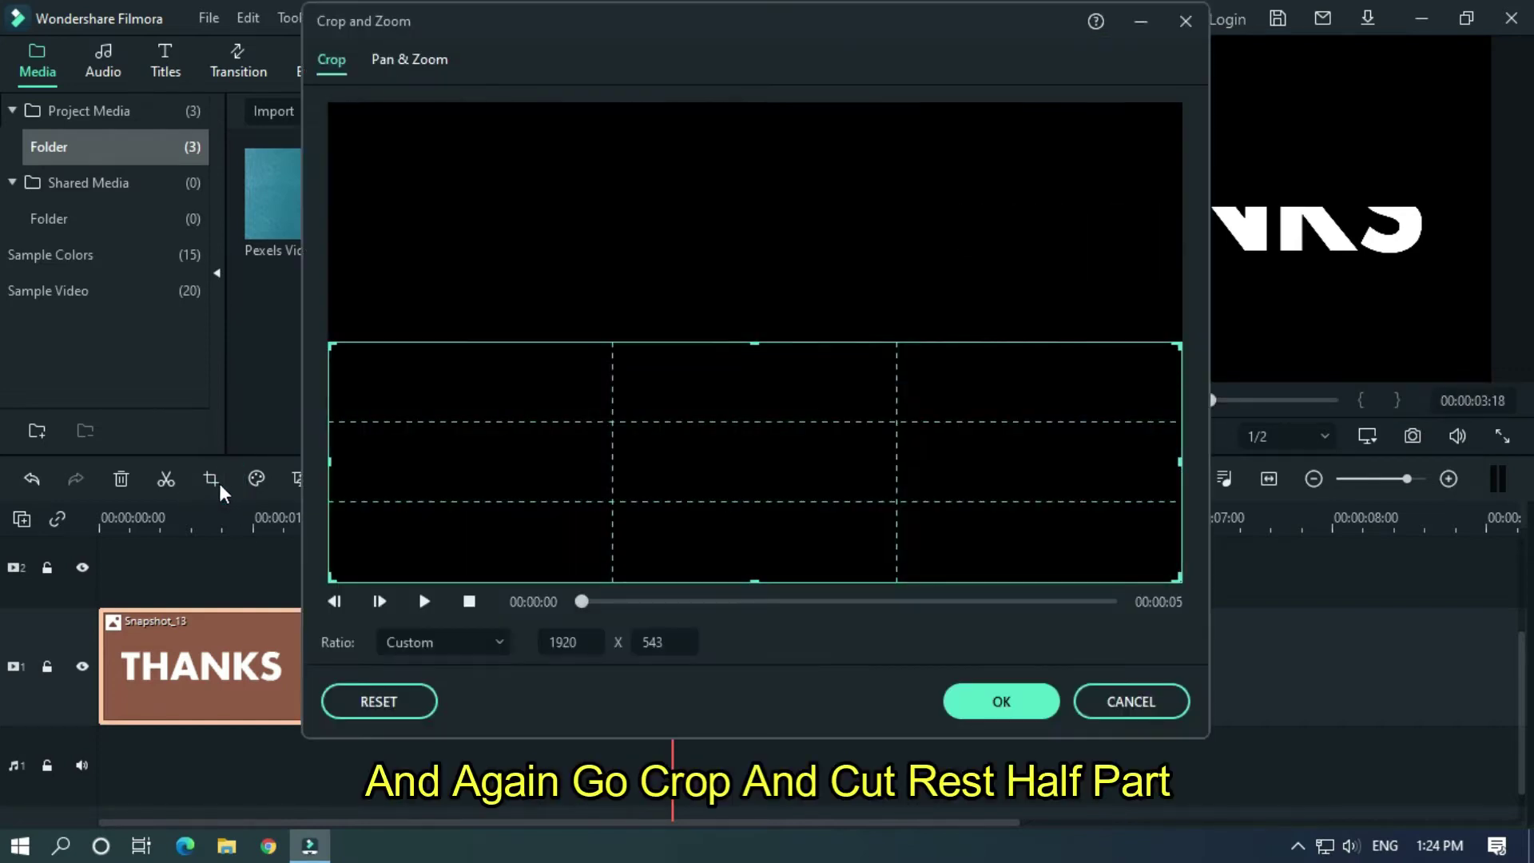
drag(753, 500, 764, 193)
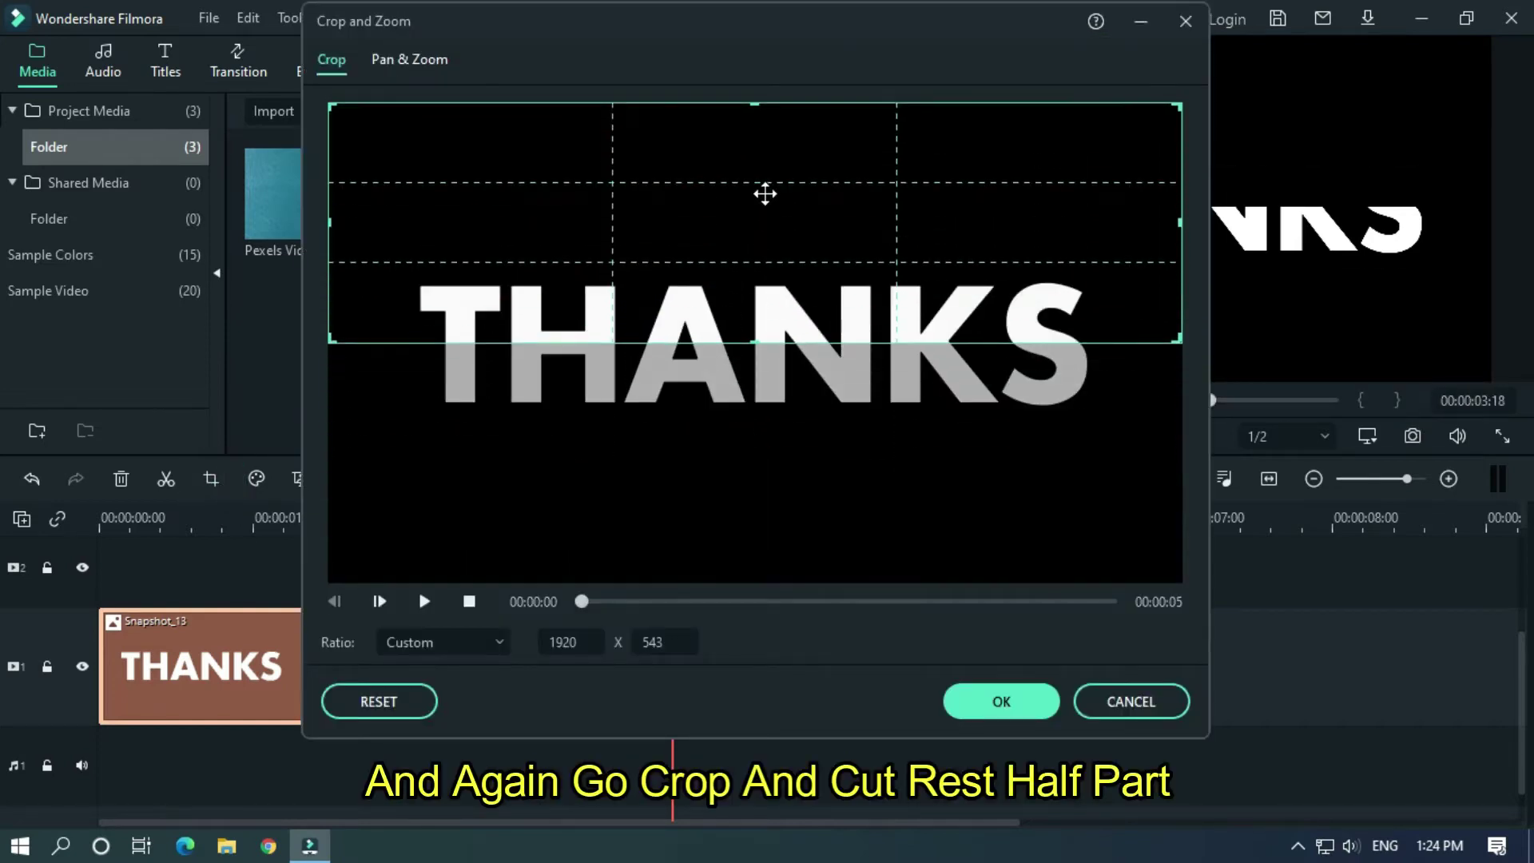
click(998, 701)
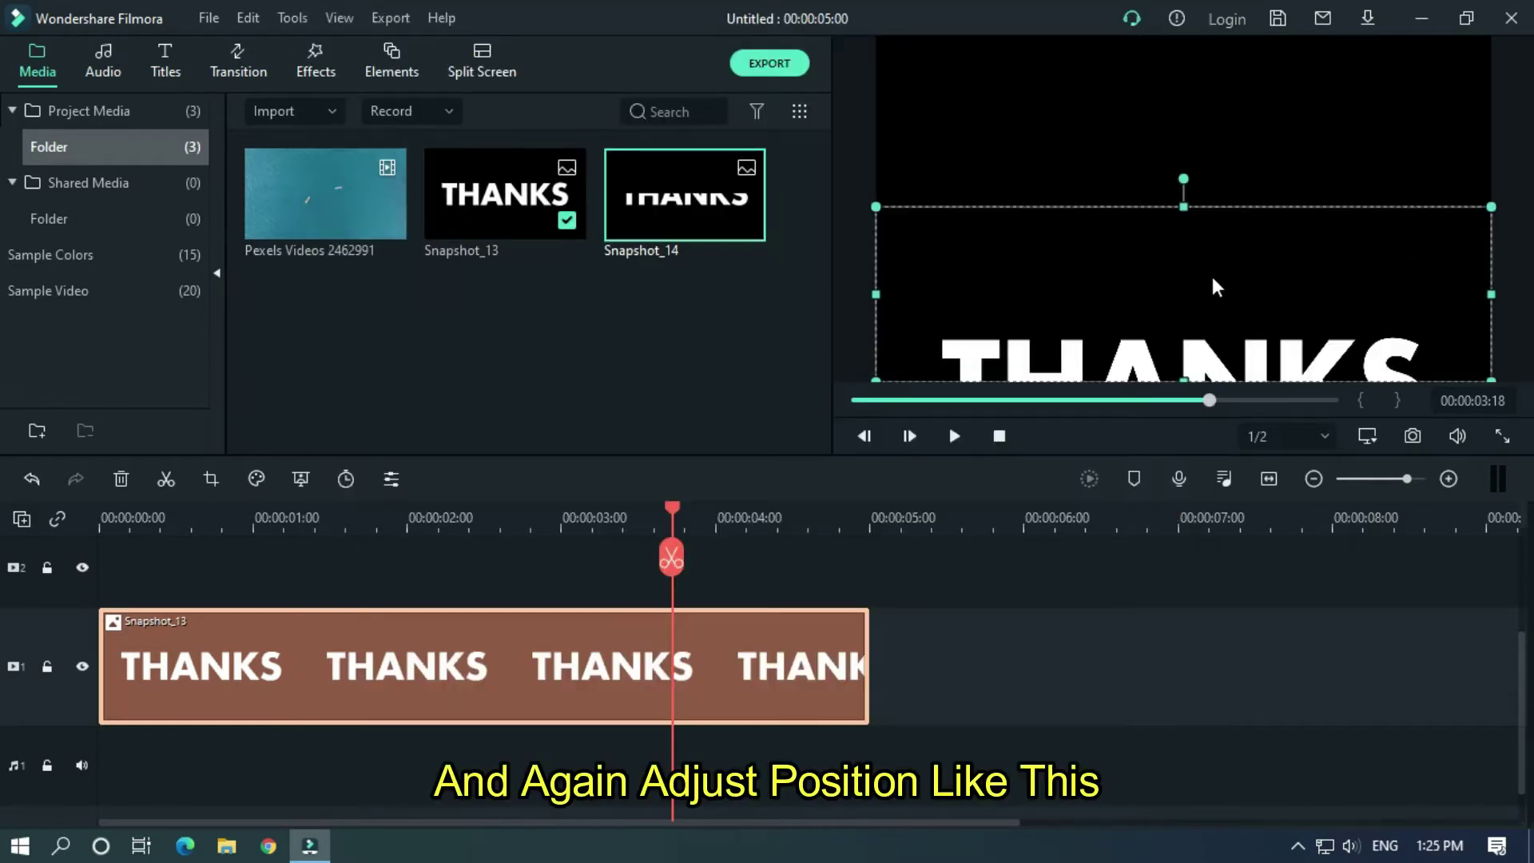
Move the cropped upper half of the lettering up to the frame's top edge and take a snapshot of it.
drag(1212, 274, 1212, 116)
click(1065, 635)
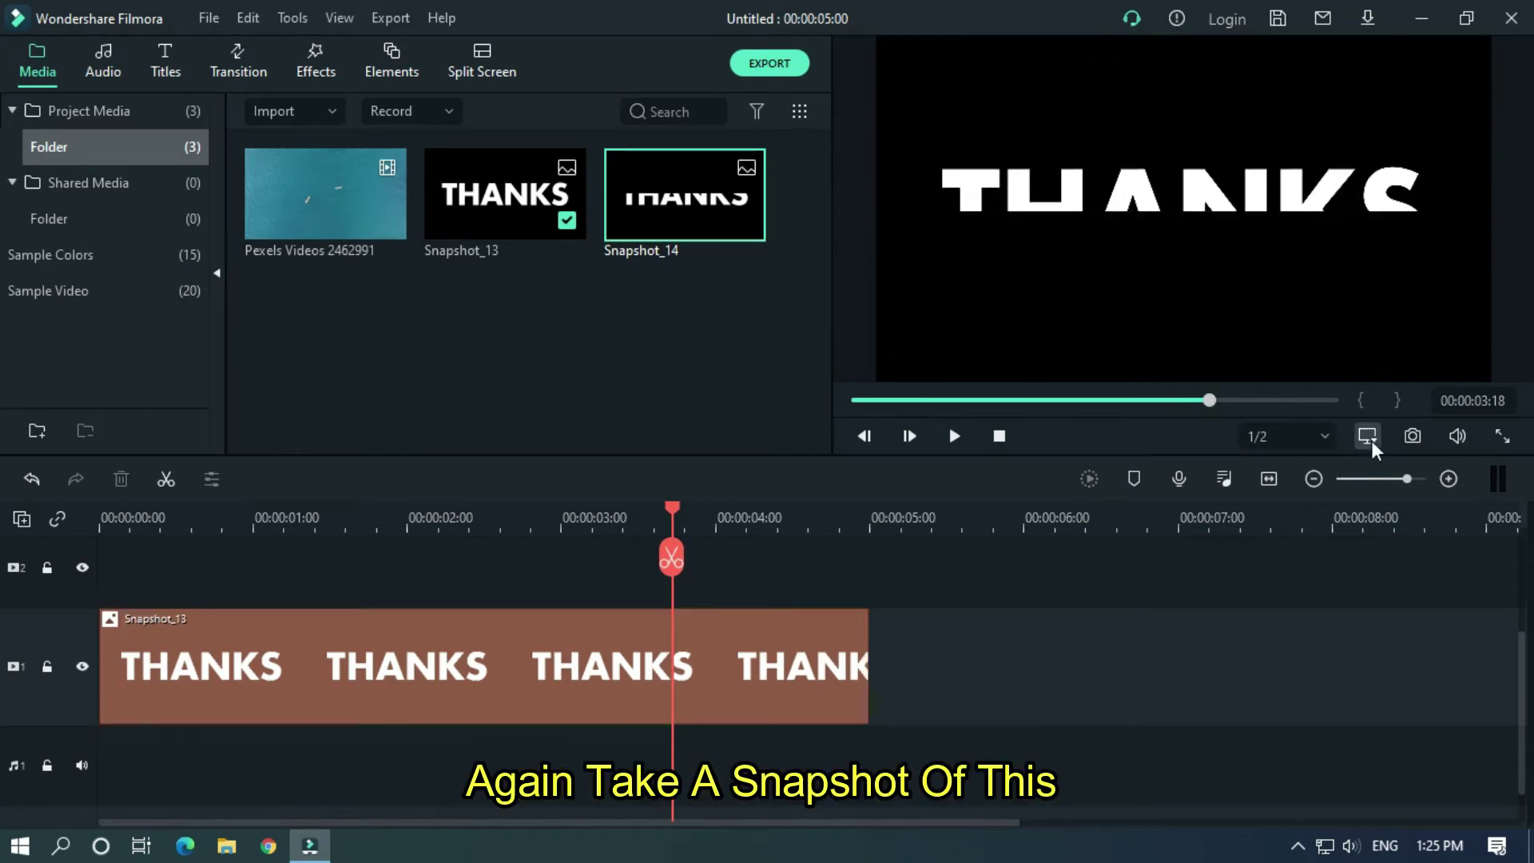
click(1411, 438)
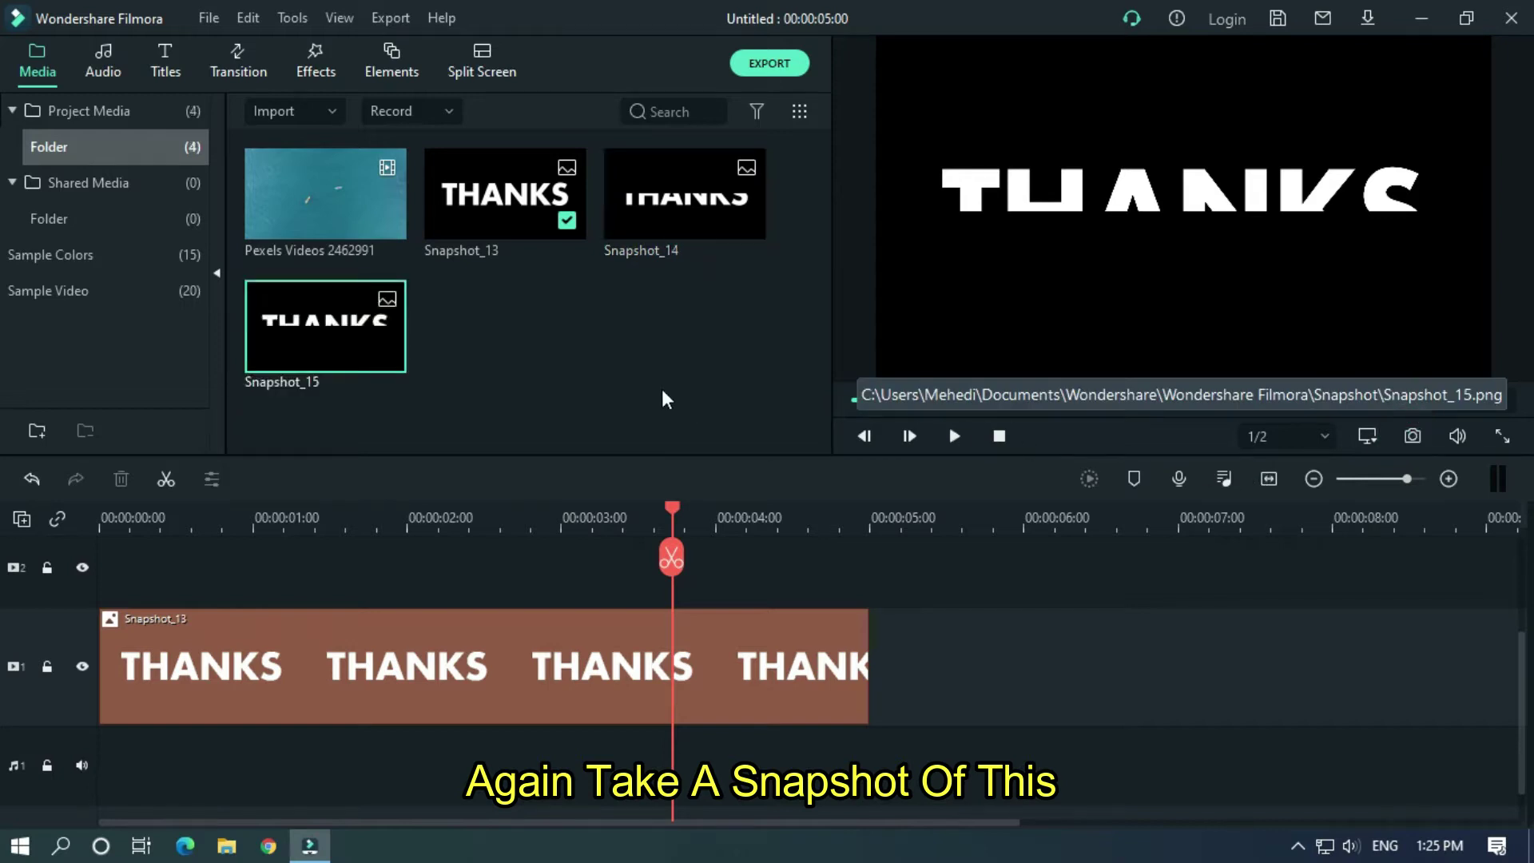
Delete the Snapshot_13 clip, then place Snapshot_14 on video track 1 and Snapshot_15 on track 2, both at the timeline start.
click(492, 639)
key(Delete)
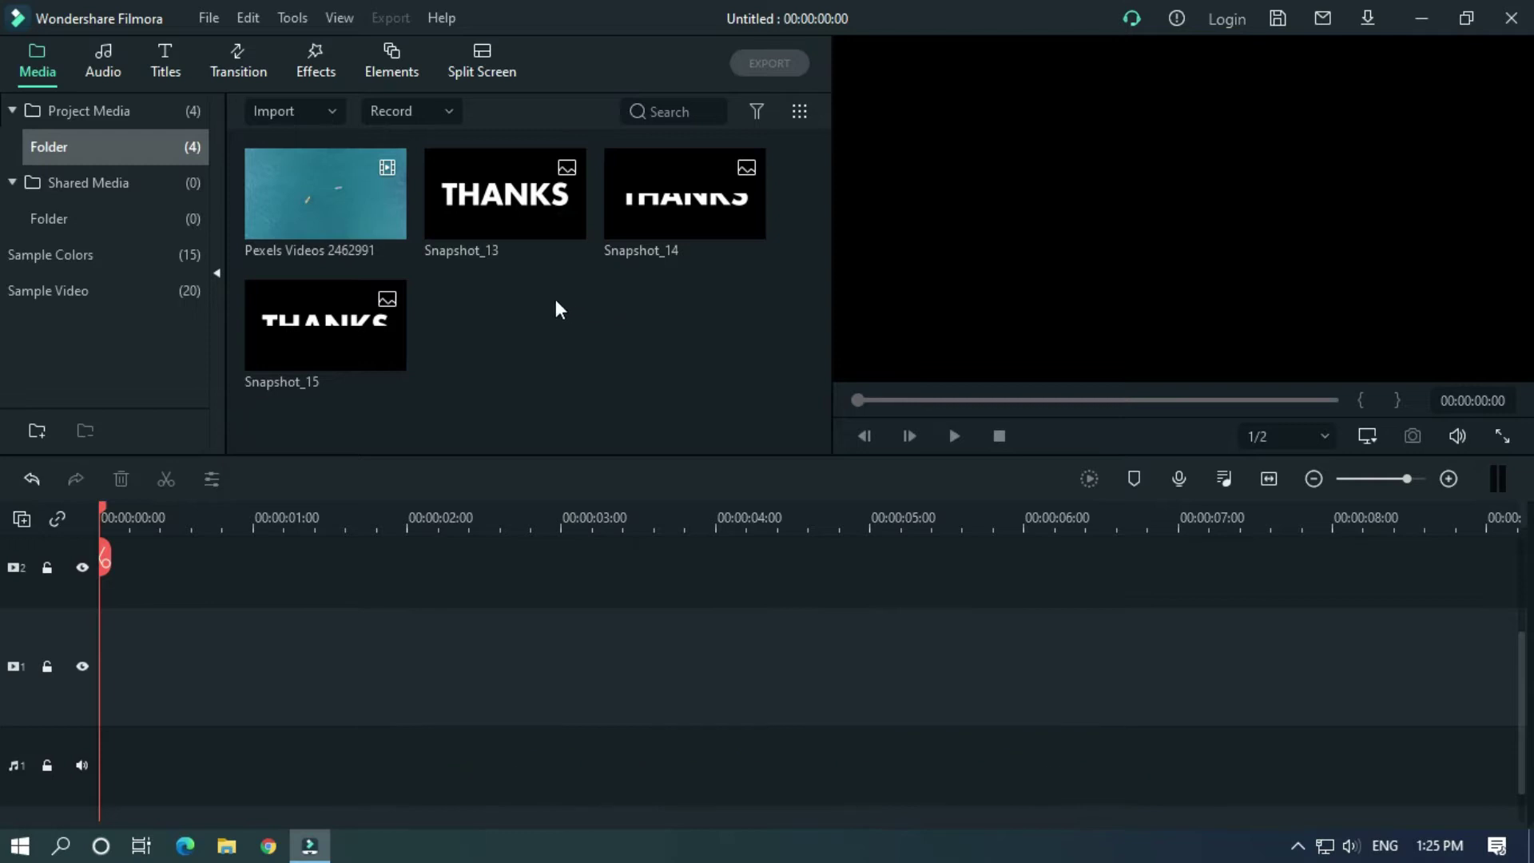
drag(684, 192, 97, 689)
drag(324, 328, 106, 589)
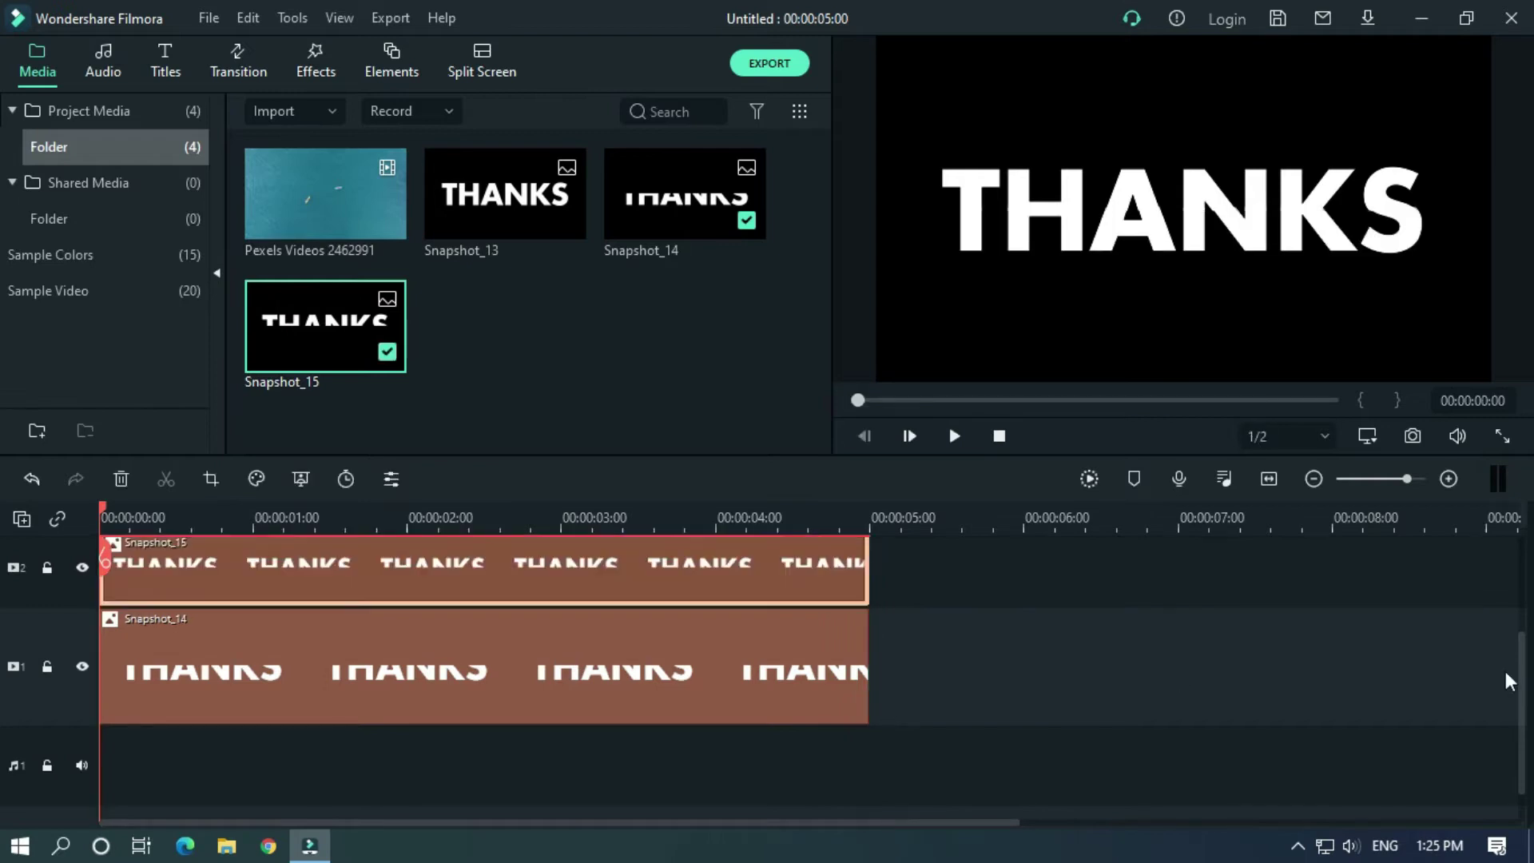
Set the duration of both the Snapshot_14 and Snapshot_15 clips to 00:00:09:00.
drag(1520, 694, 1515, 674)
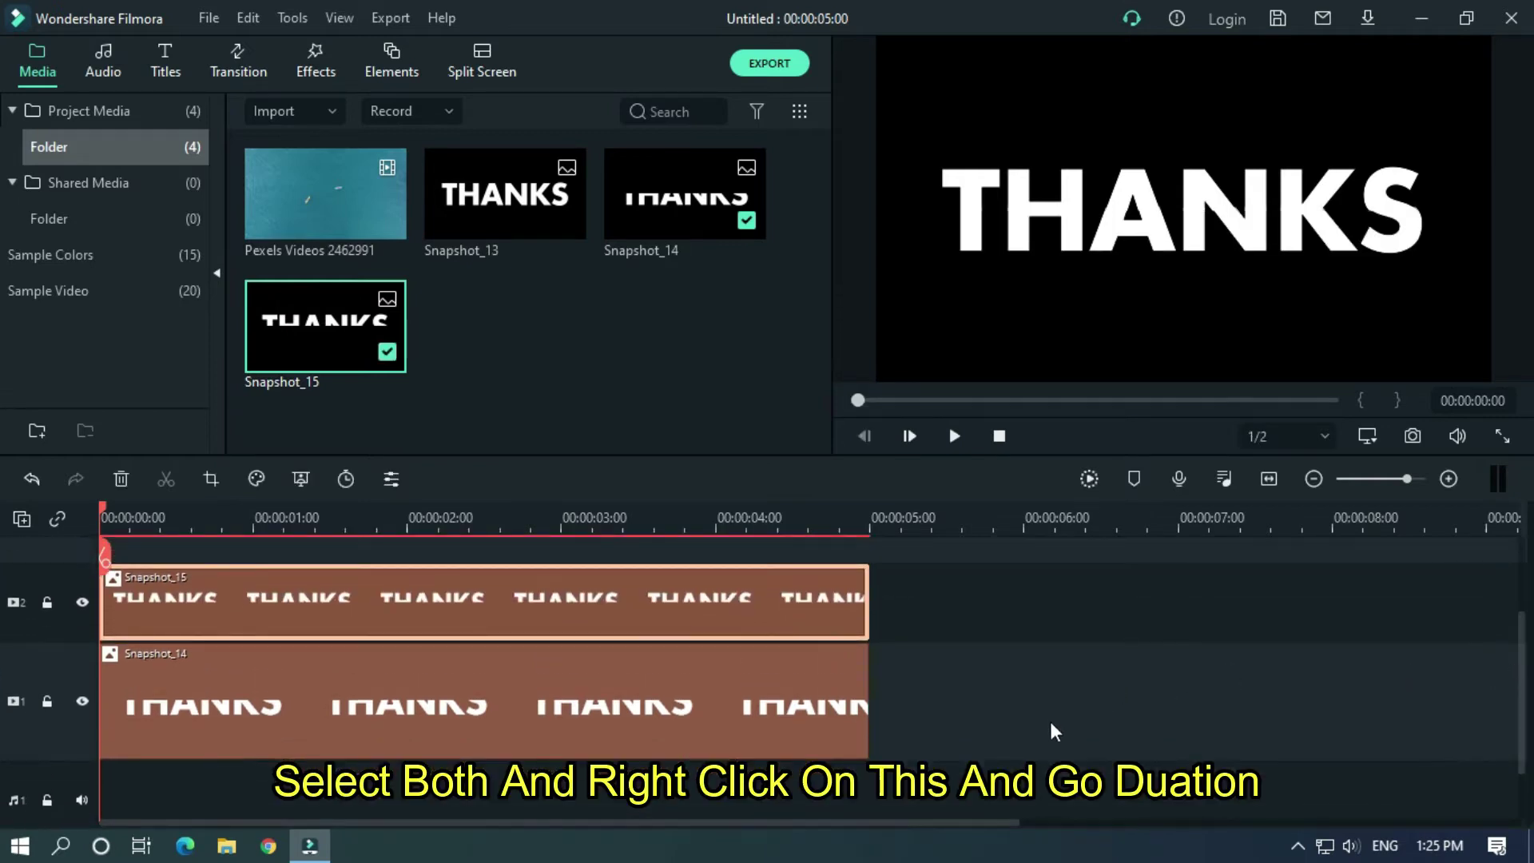
drag(1055, 733, 700, 584)
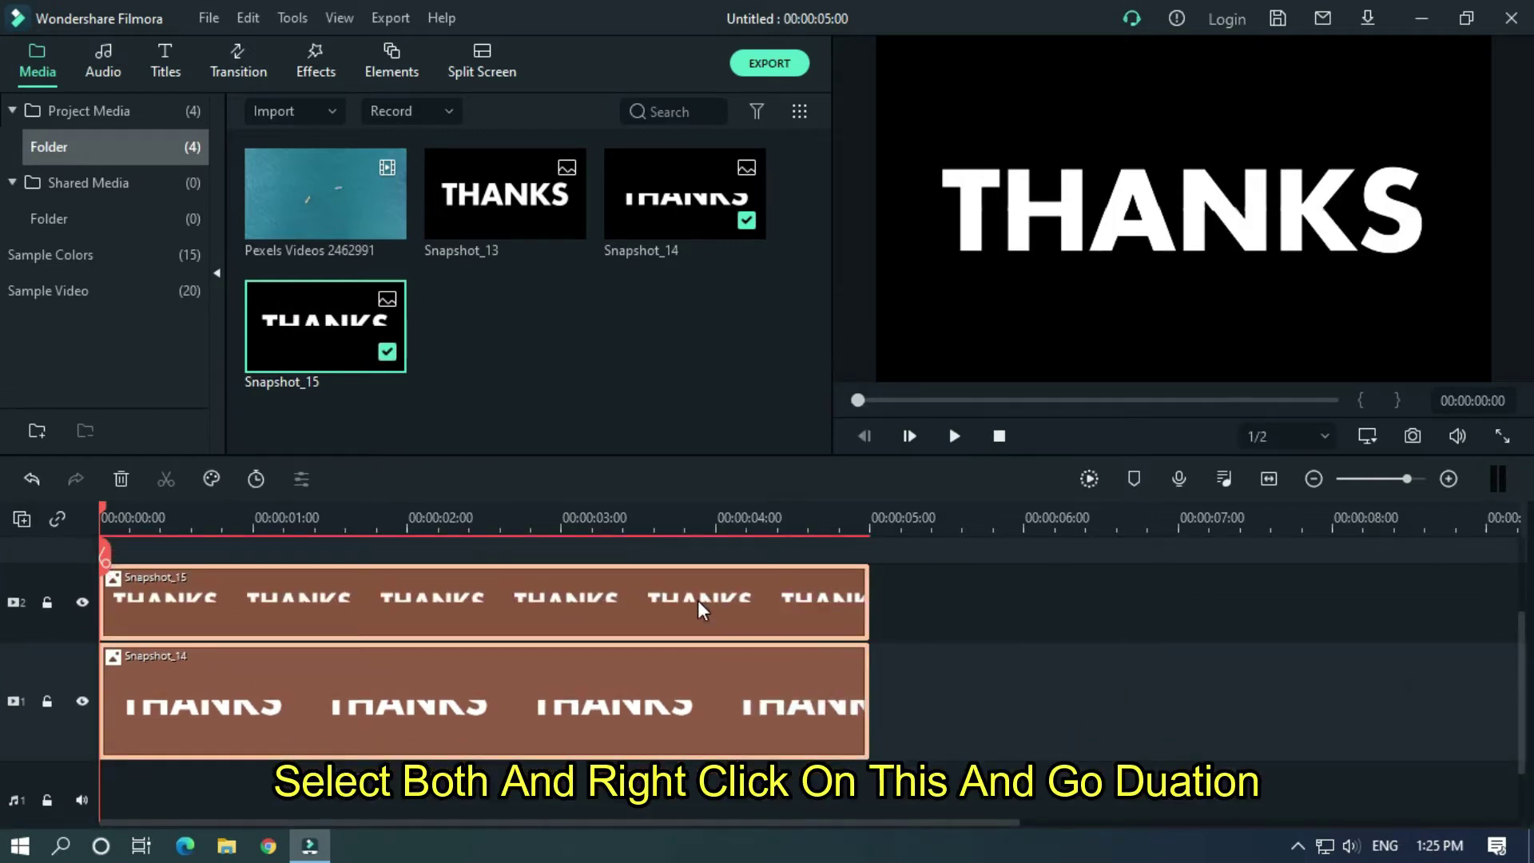
right_click(697, 601)
click(765, 261)
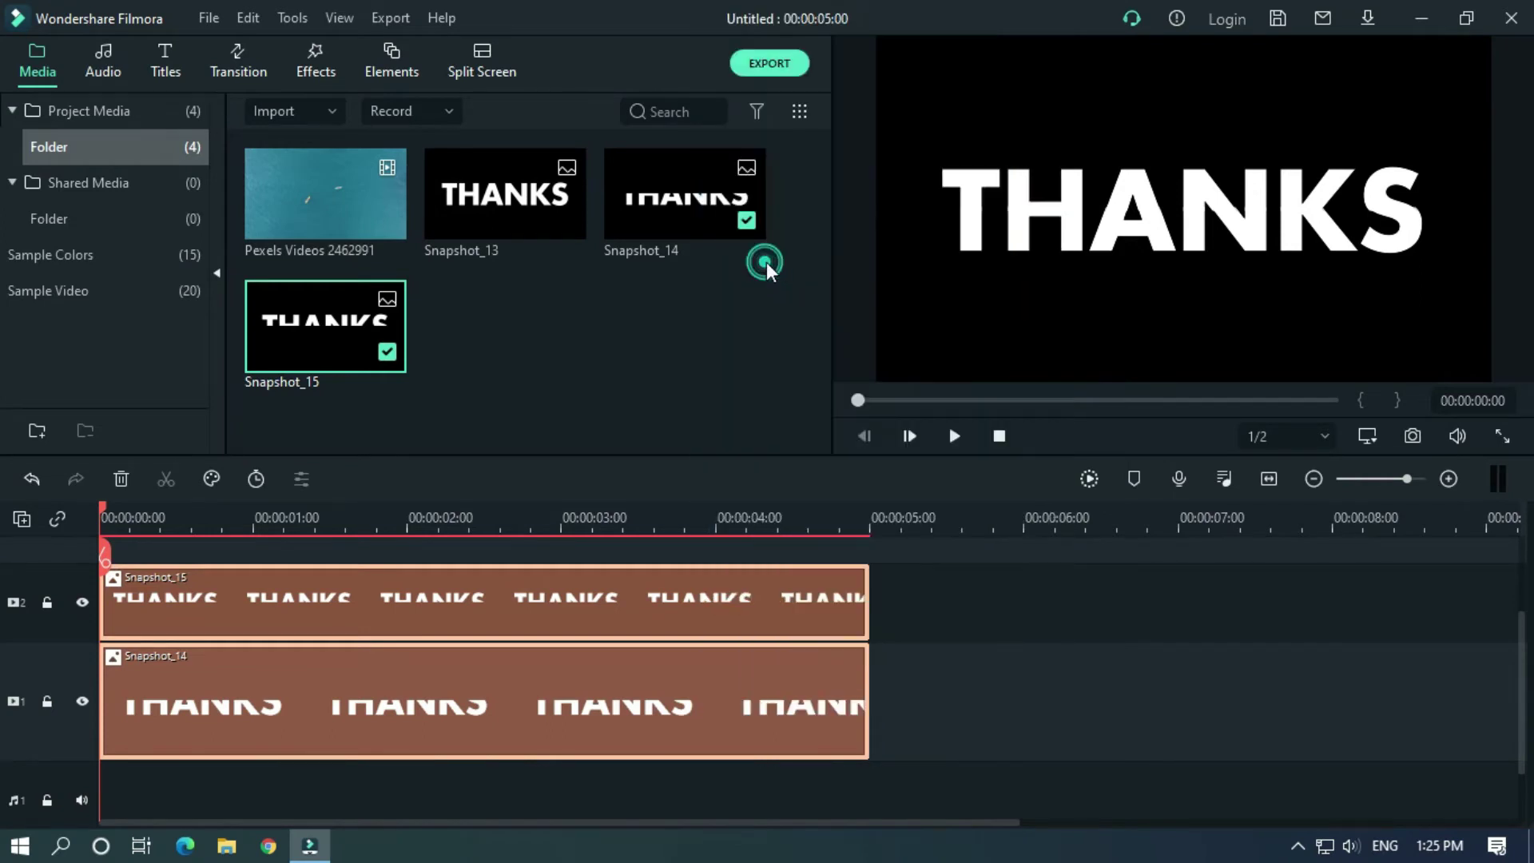
click(782, 335)
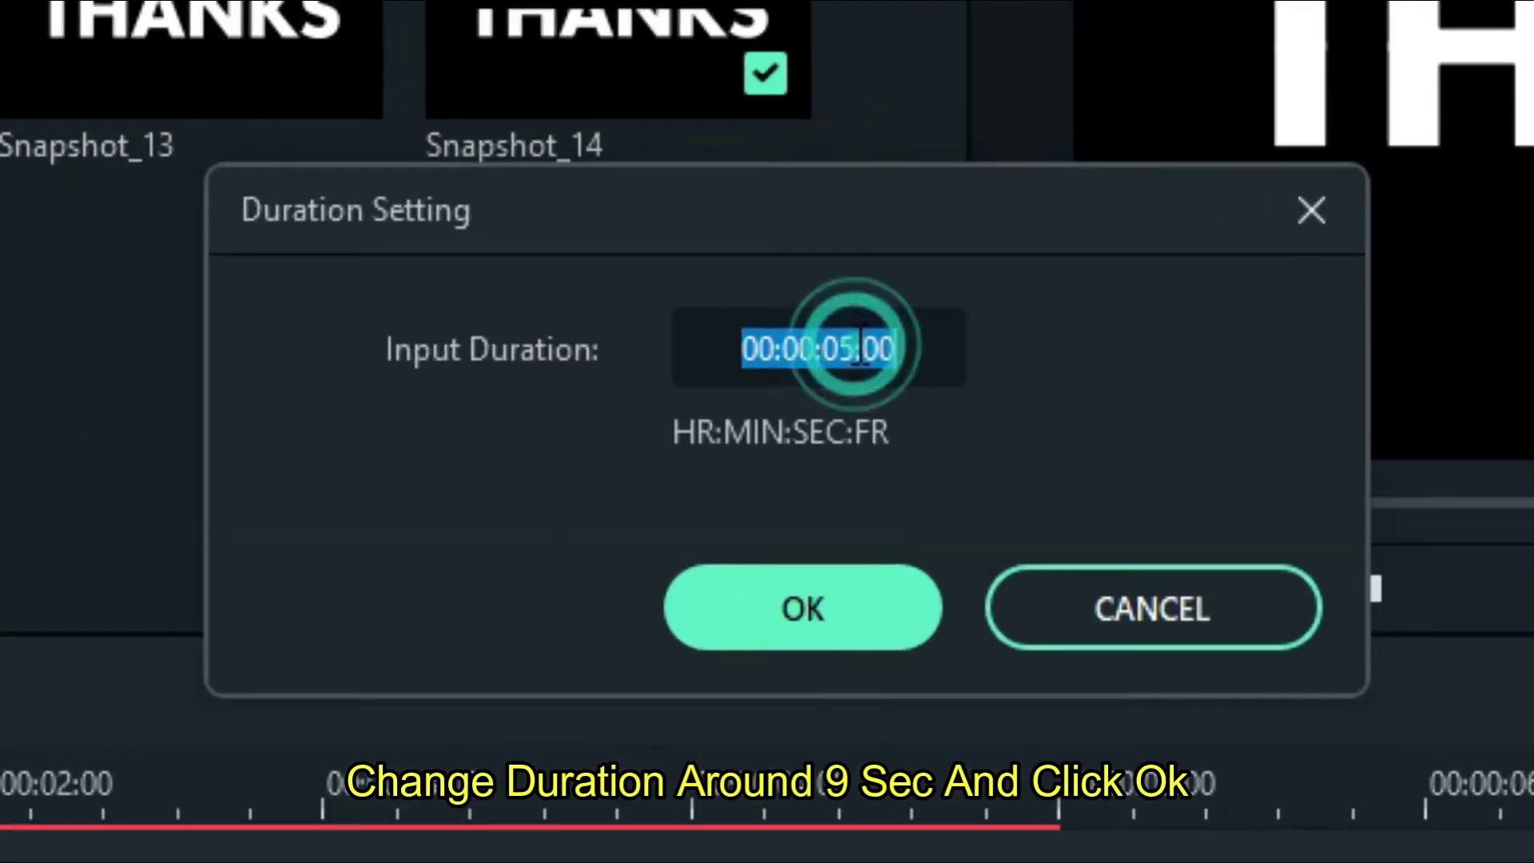
click(857, 349)
key(BackSpace)
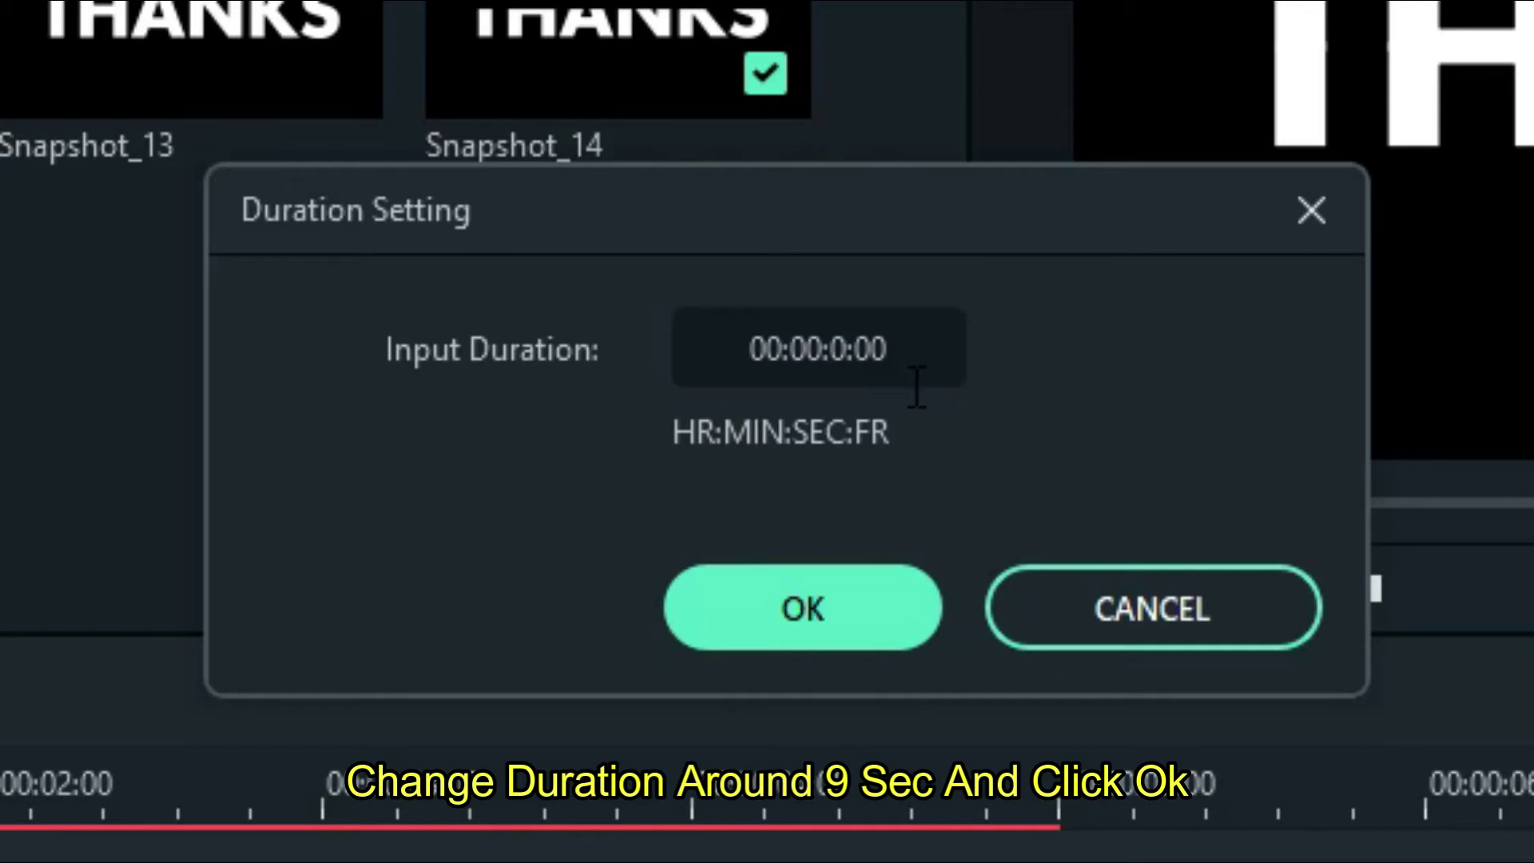
text(9)
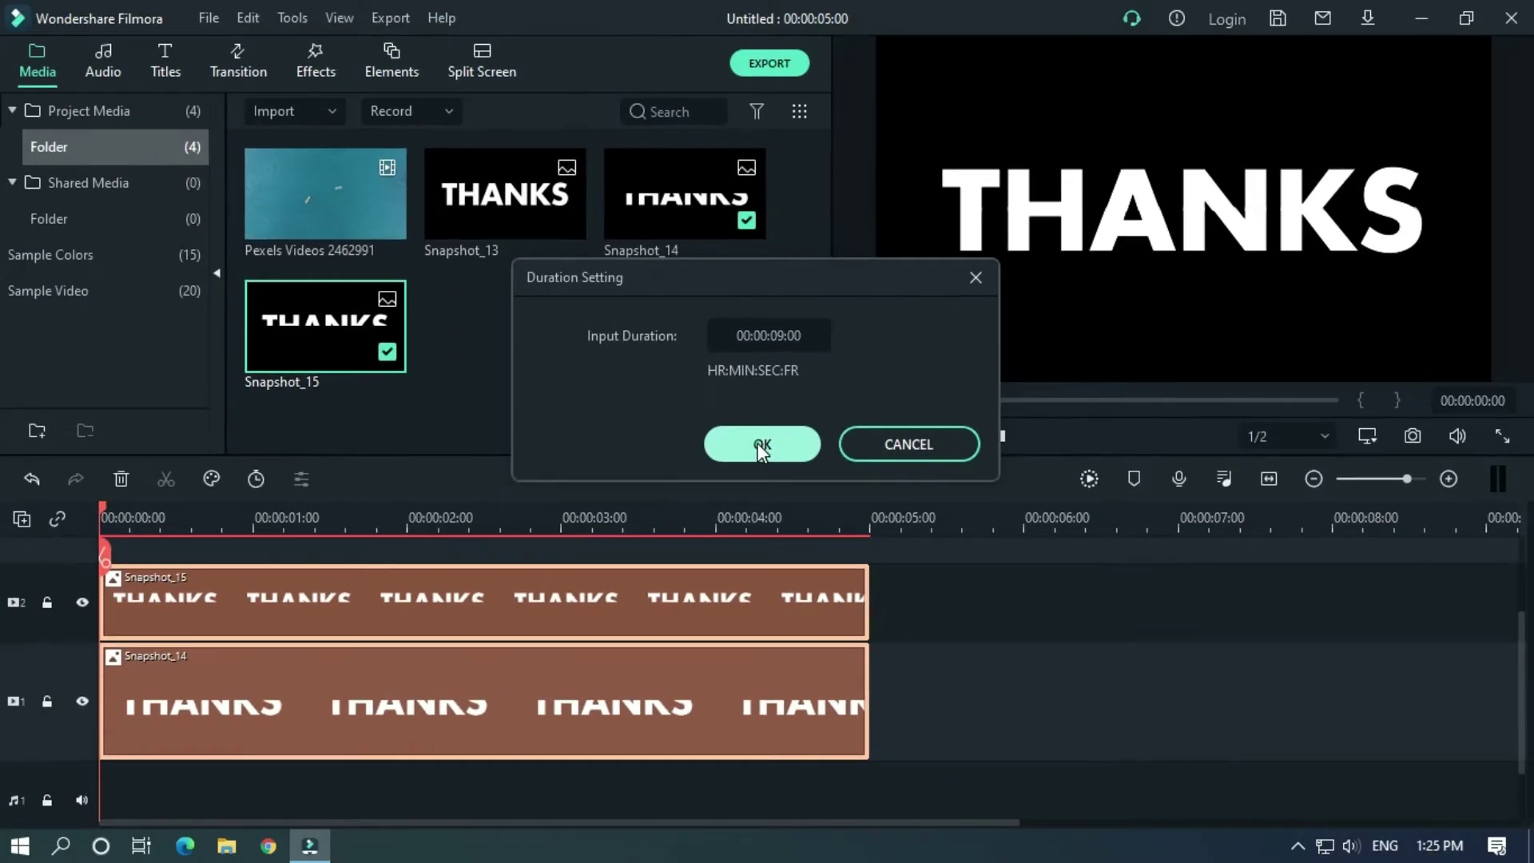
click(798, 612)
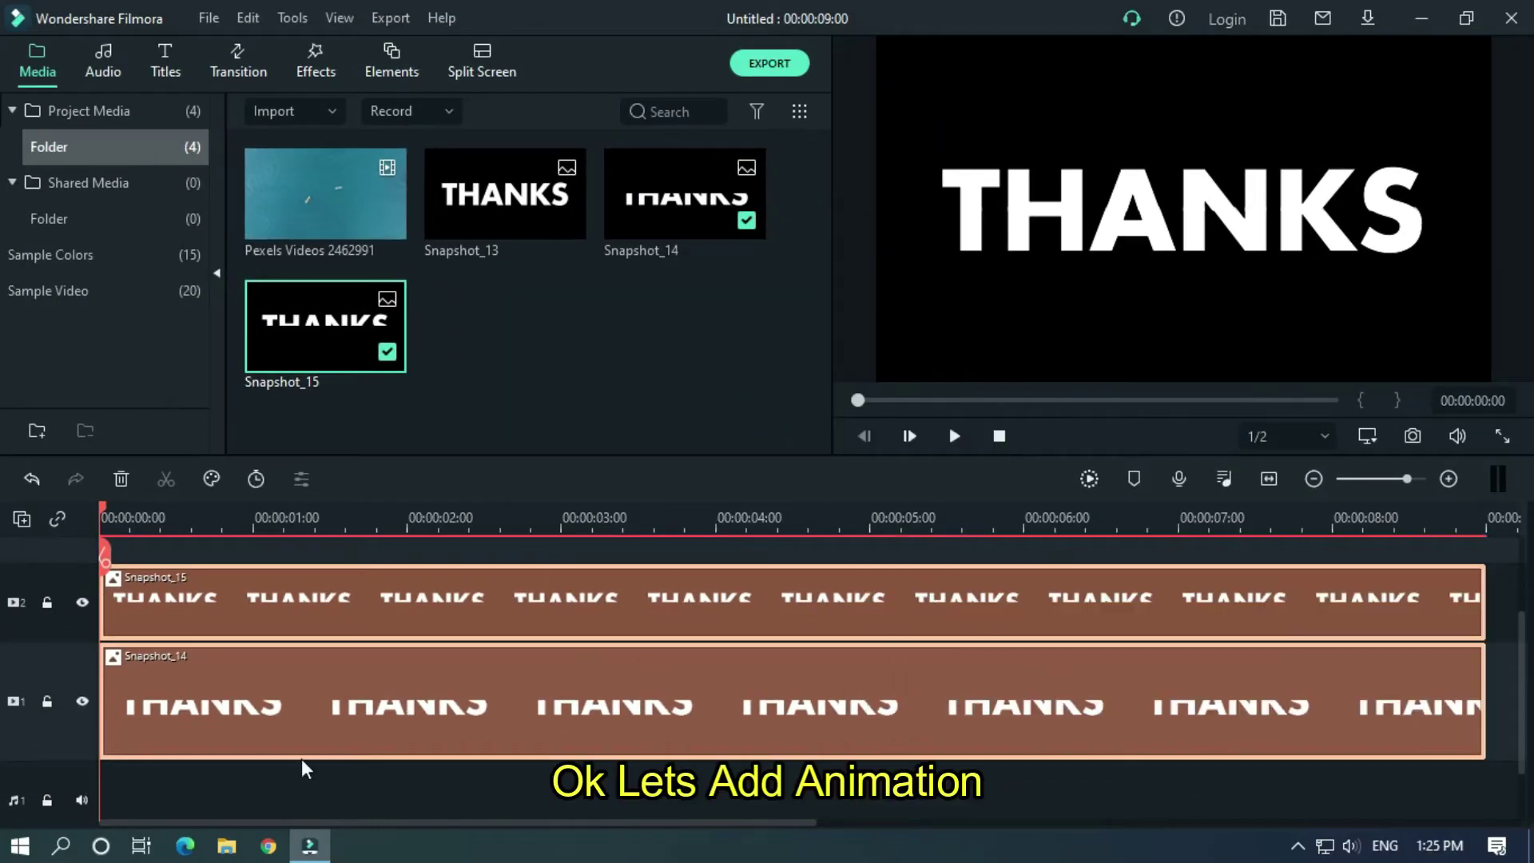
Add a custom animation keyframe at the start of Snapshot_15 and, with video track 1 locked, move the image left to X -487.
click(255, 765)
drag(169, 520, 350, 517)
scroll(349, 516, up, 2)
double_click(291, 596)
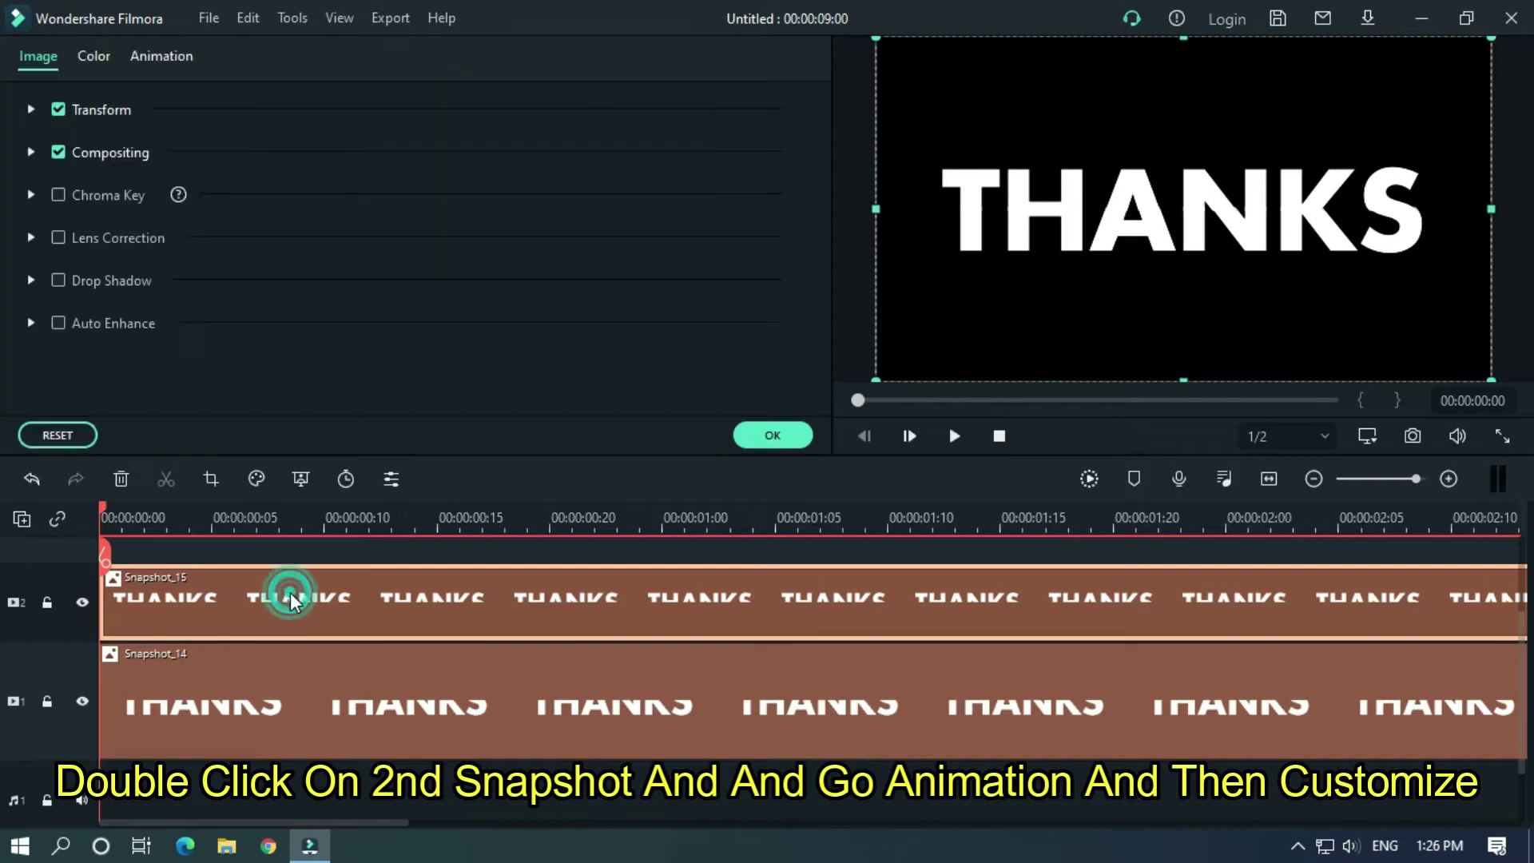
click(162, 58)
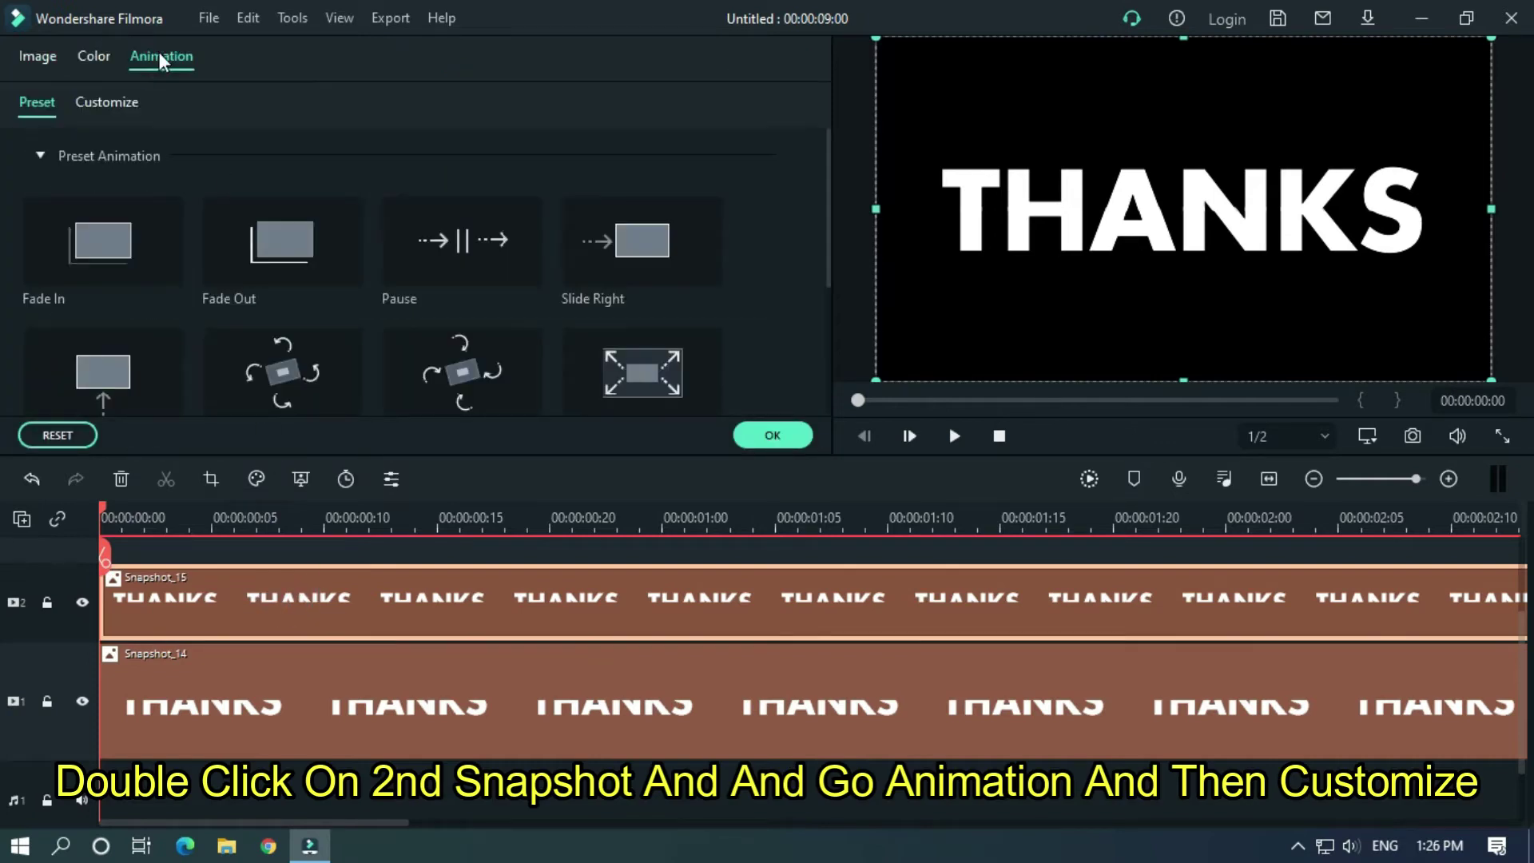
click(126, 105)
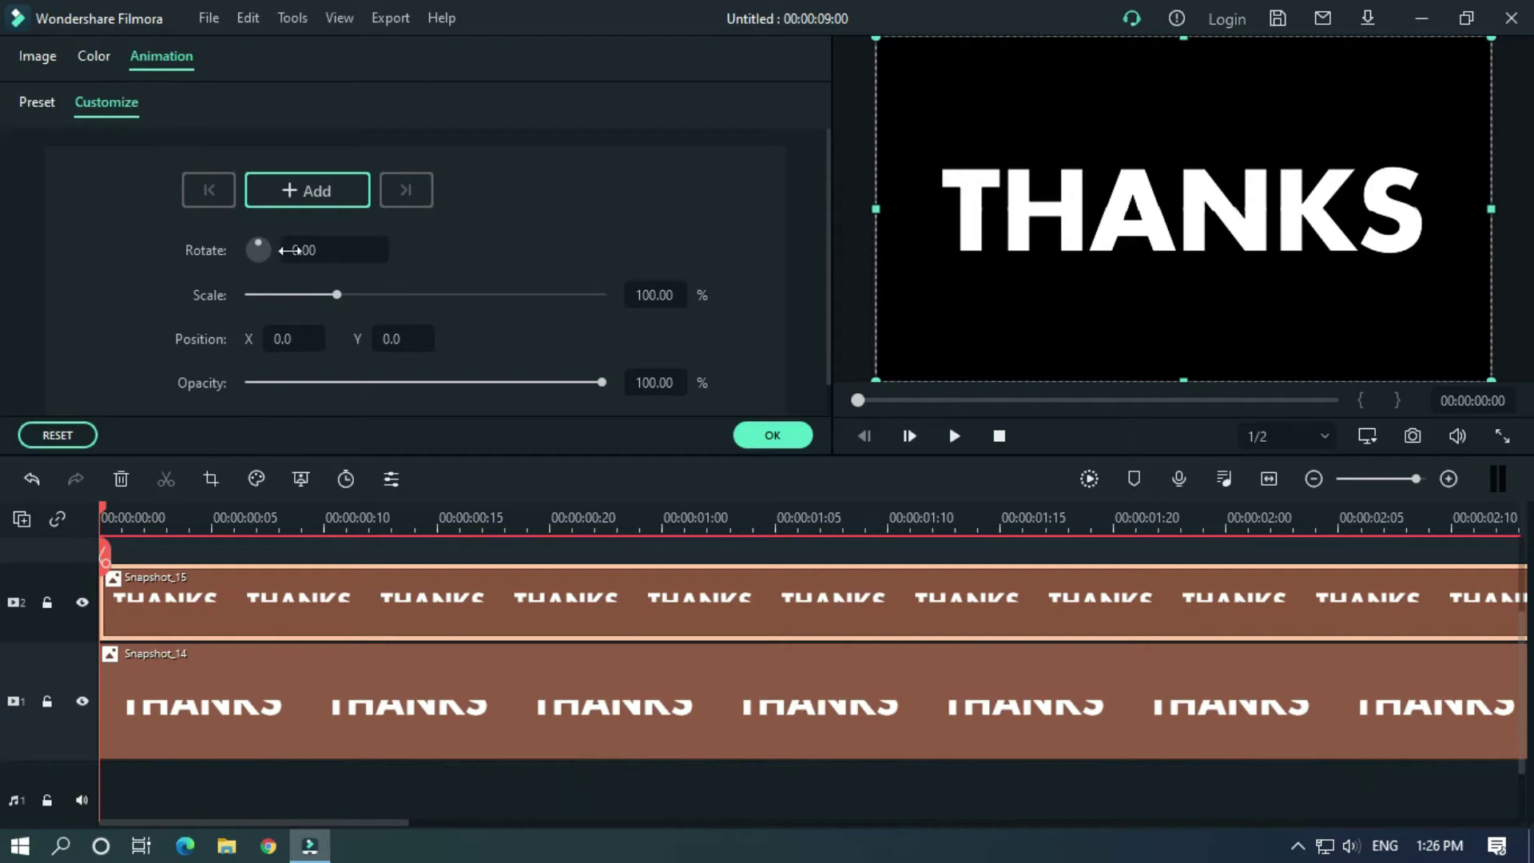
click(322, 201)
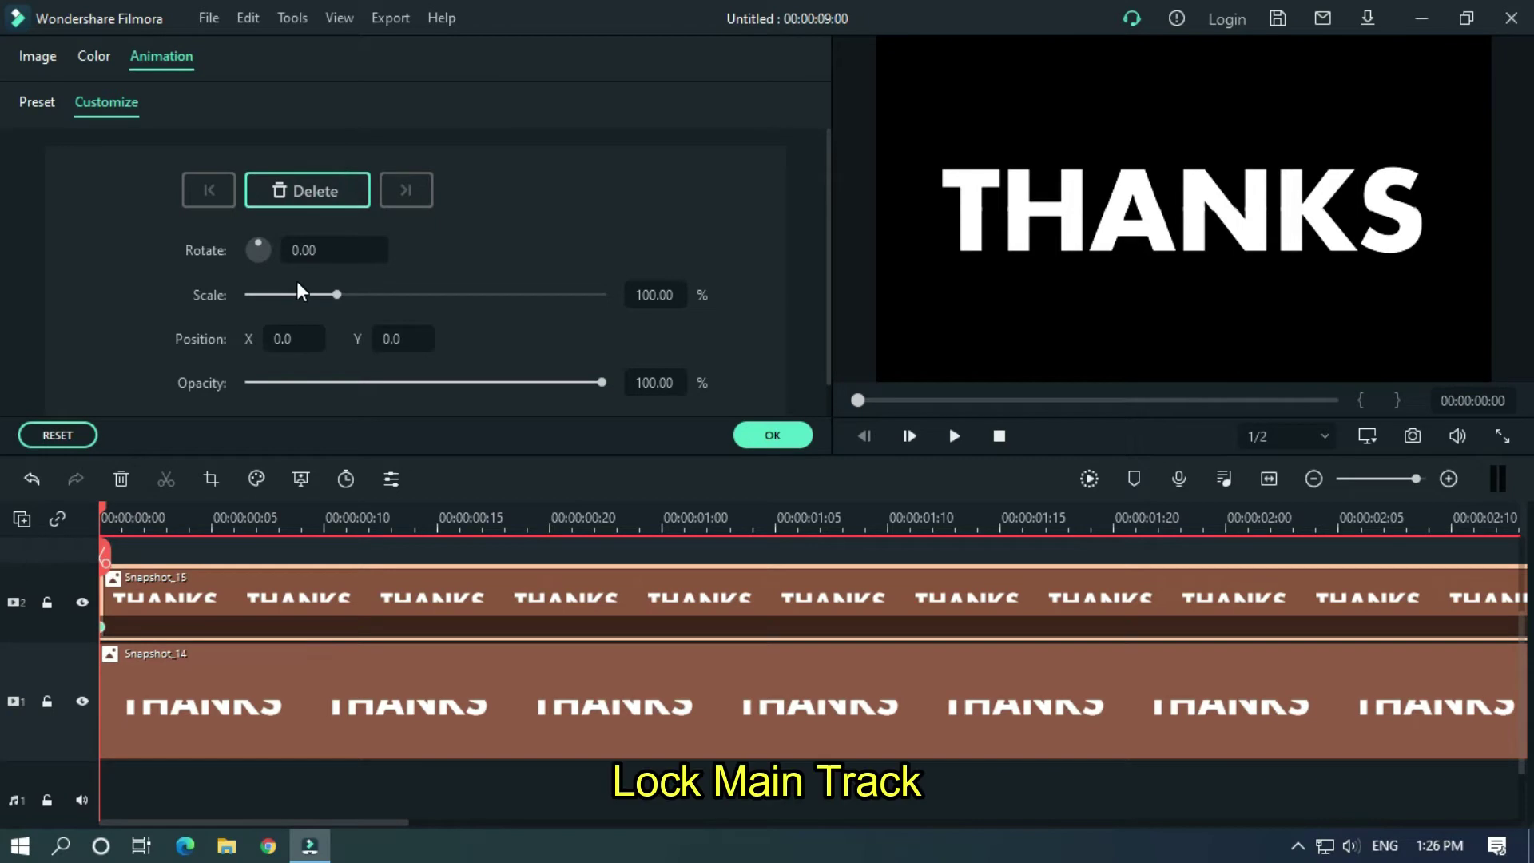
click(48, 703)
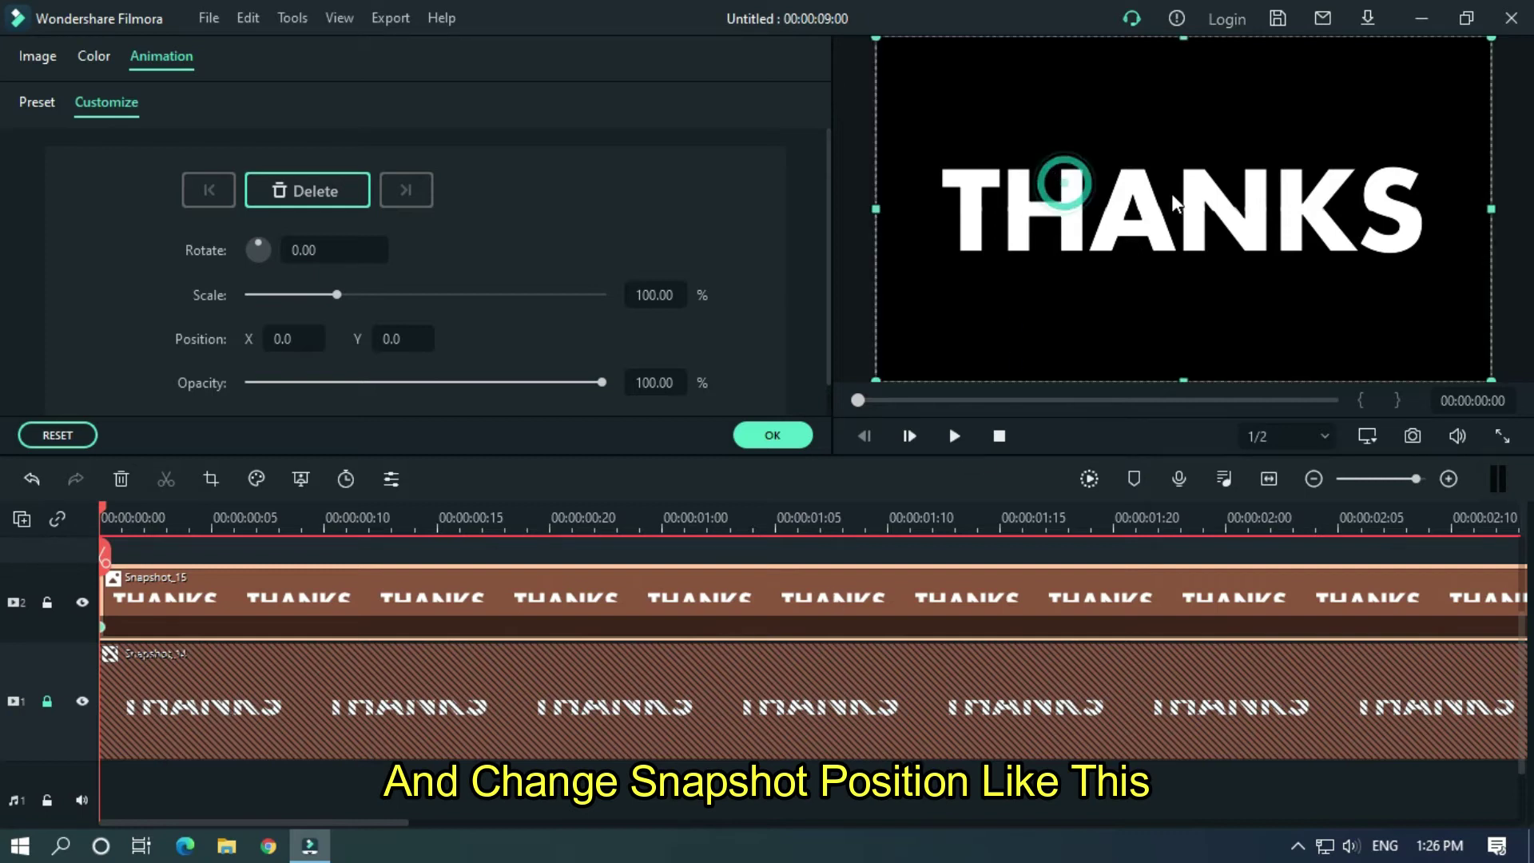
drag(1348, 215, 794, 205)
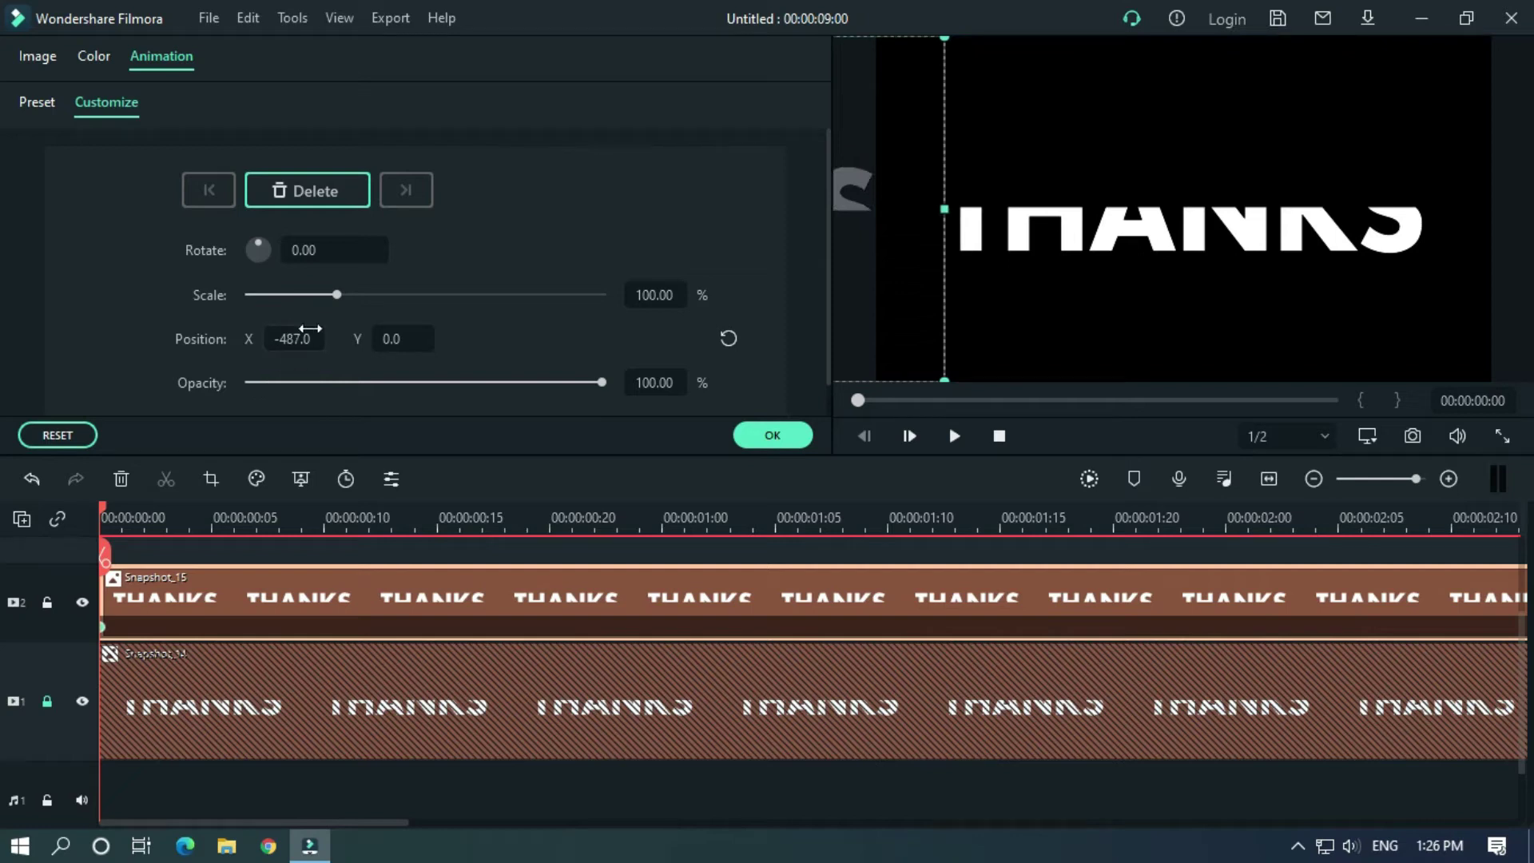
Reset Snapshot_15's position at 00:00:00:15 to create the keyframe that ends its slide-in.
click(509, 505)
drag(500, 503, 476, 507)
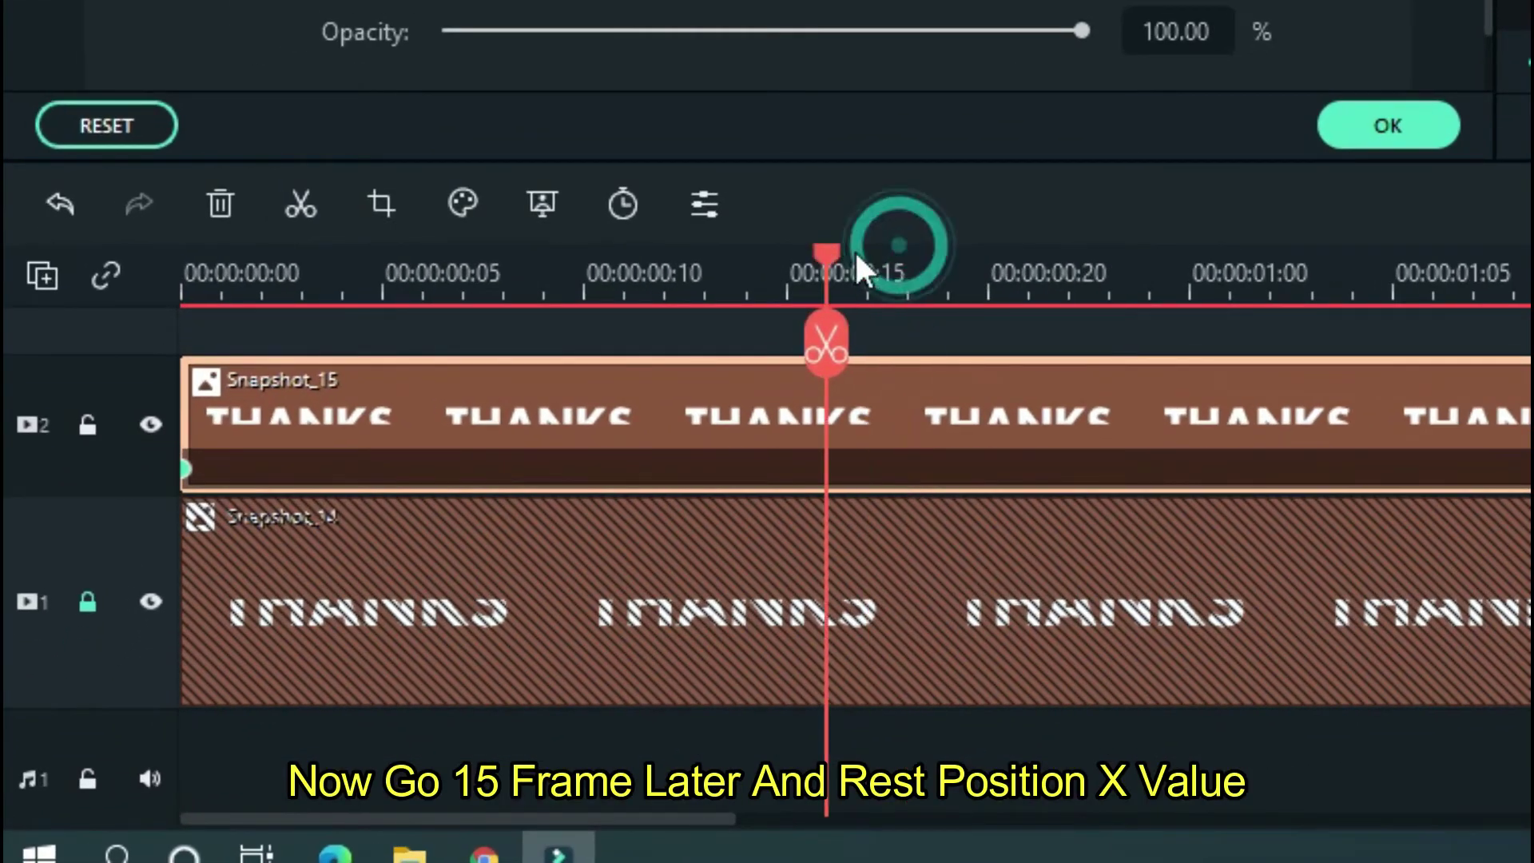
key(Left)
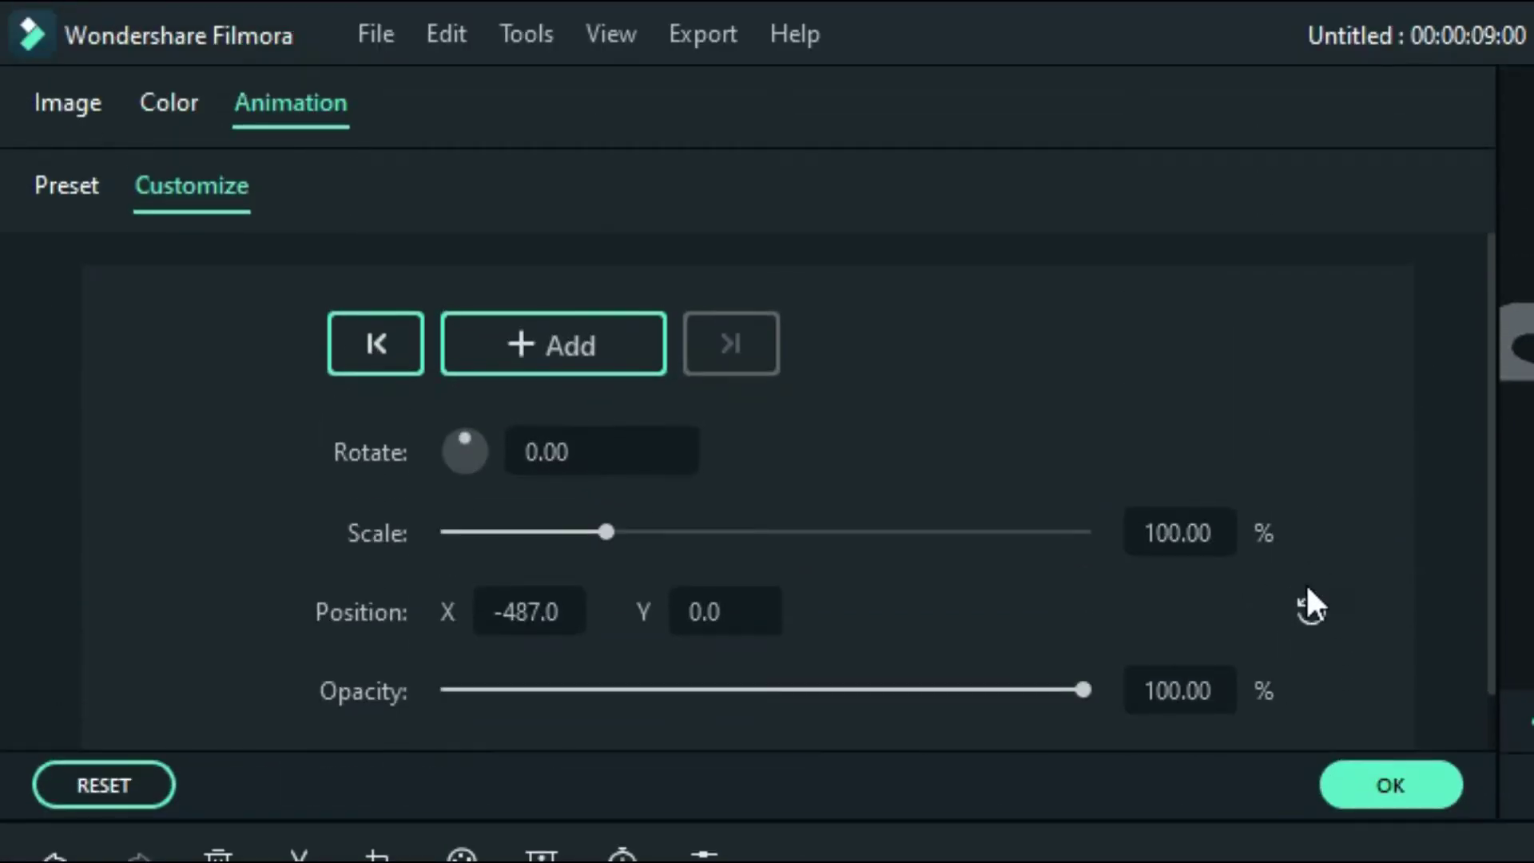
click(1303, 610)
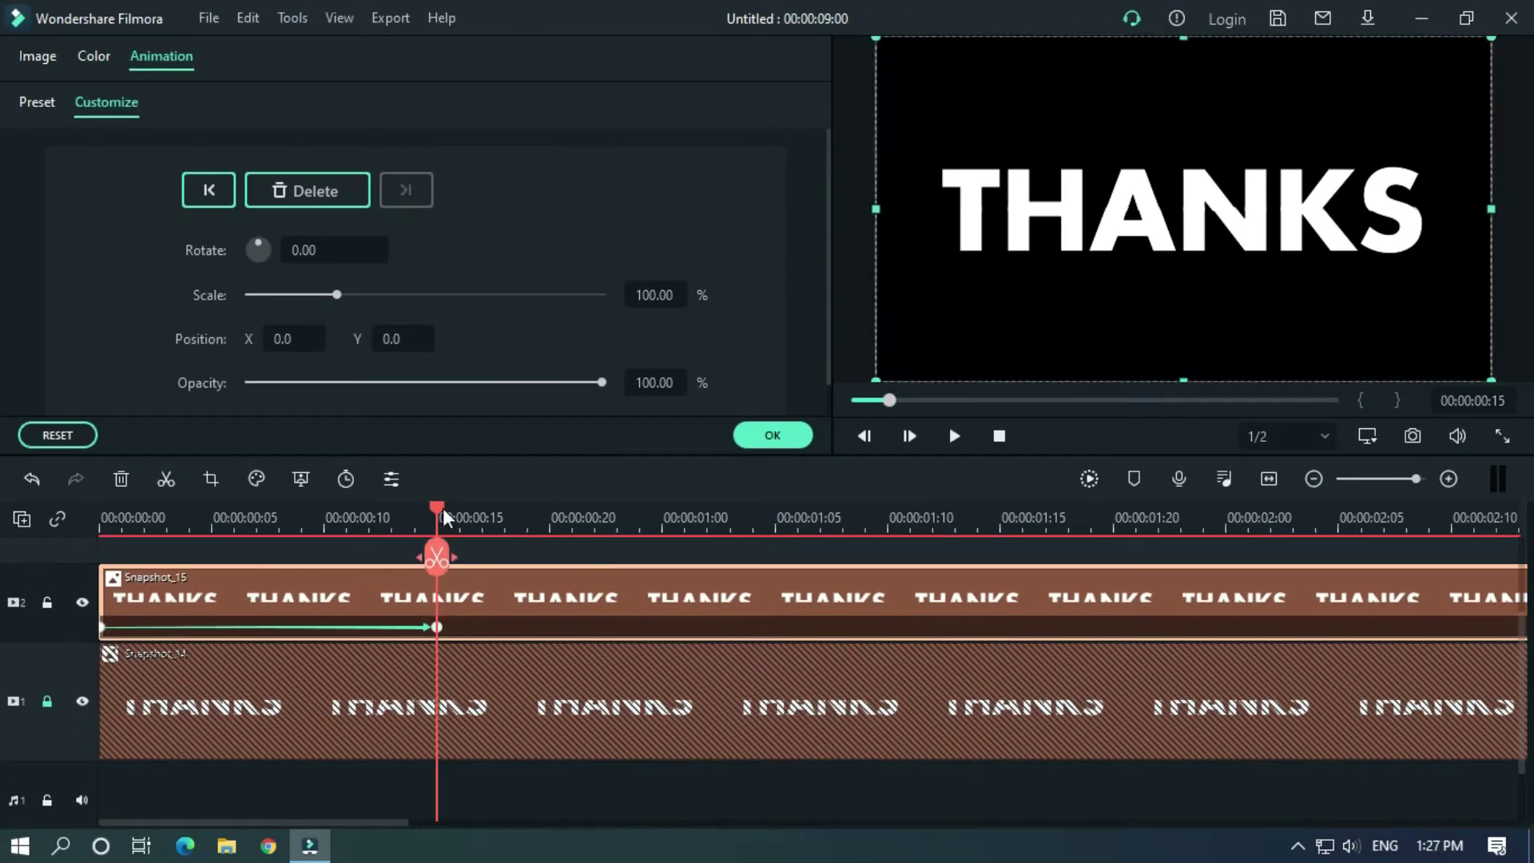
Return the playhead to the timeline start, lock video track 2 and unlock video track 1.
drag(436, 515, 41, 582)
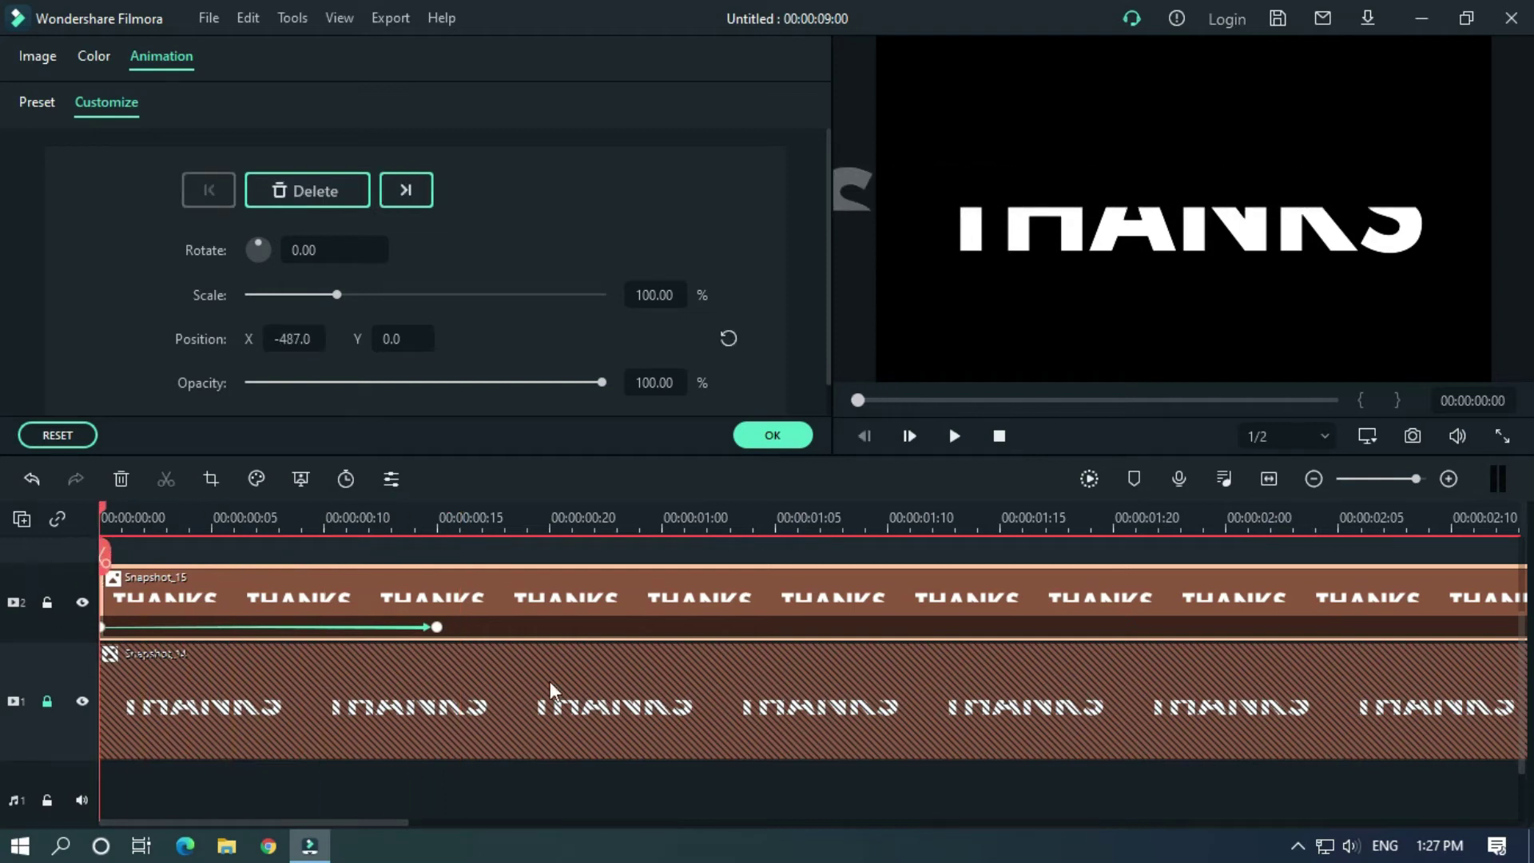
click(46, 605)
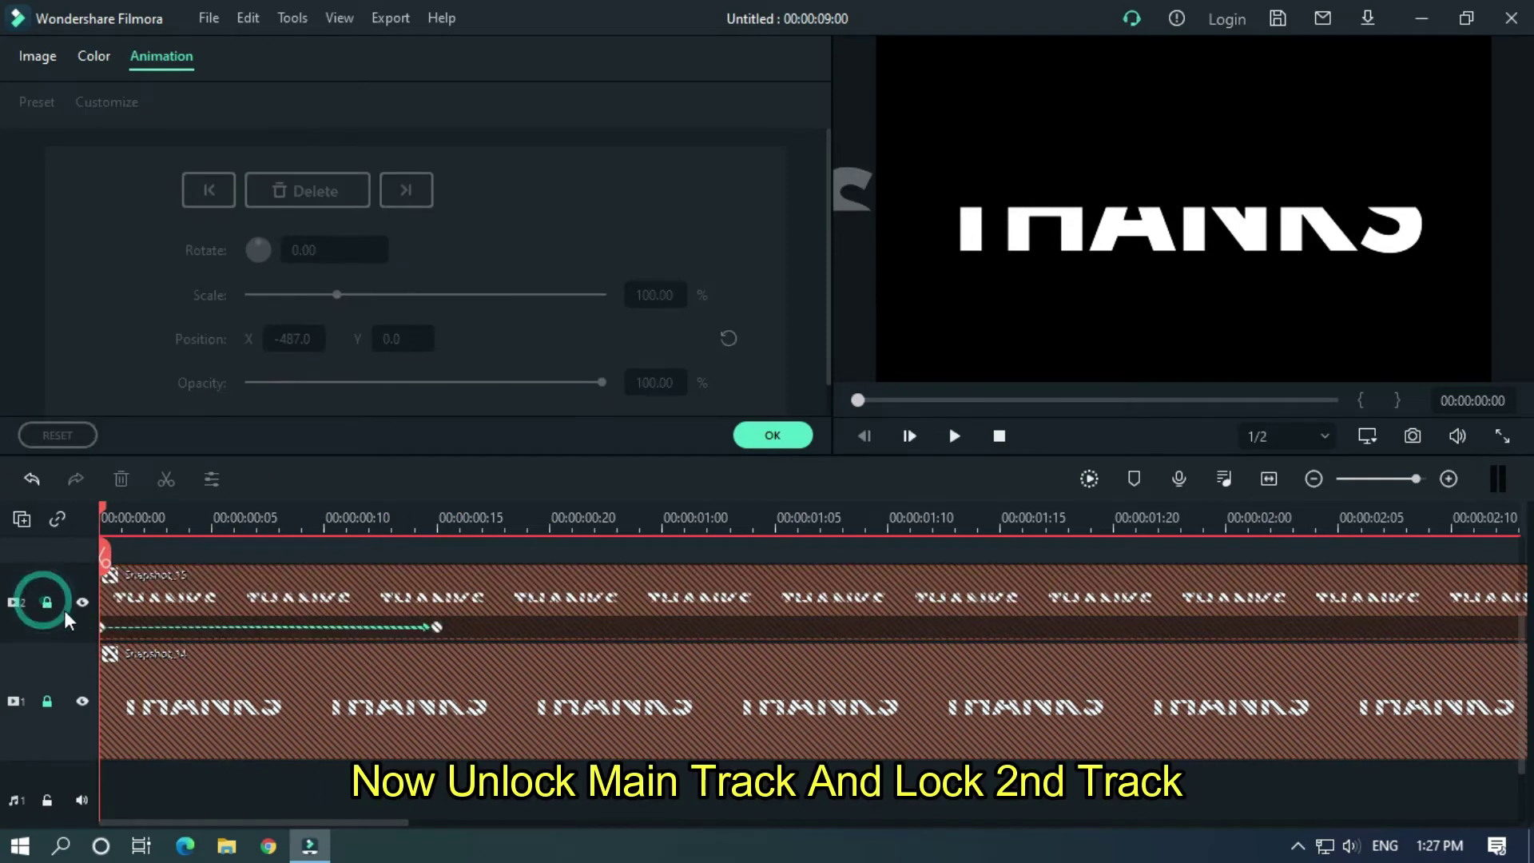
click(48, 703)
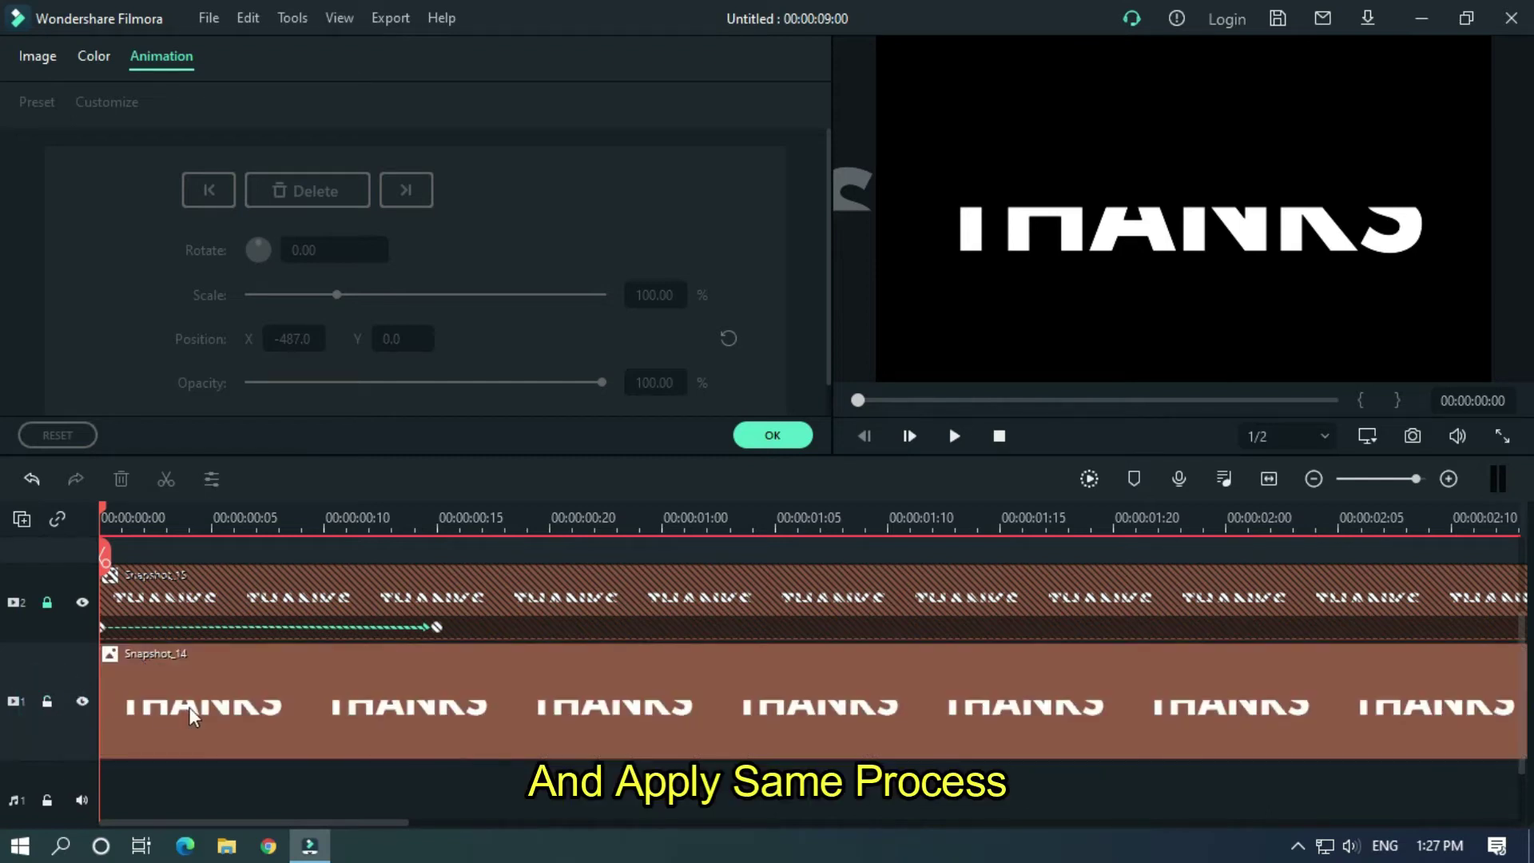
Animate Snapshot_14 with a keyframe offset to the right at the timeline start and its position reset at 00:00:00:15.
click(229, 711)
click(313, 190)
drag(955, 243, 1496, 247)
click(439, 517)
click(729, 339)
click(773, 436)
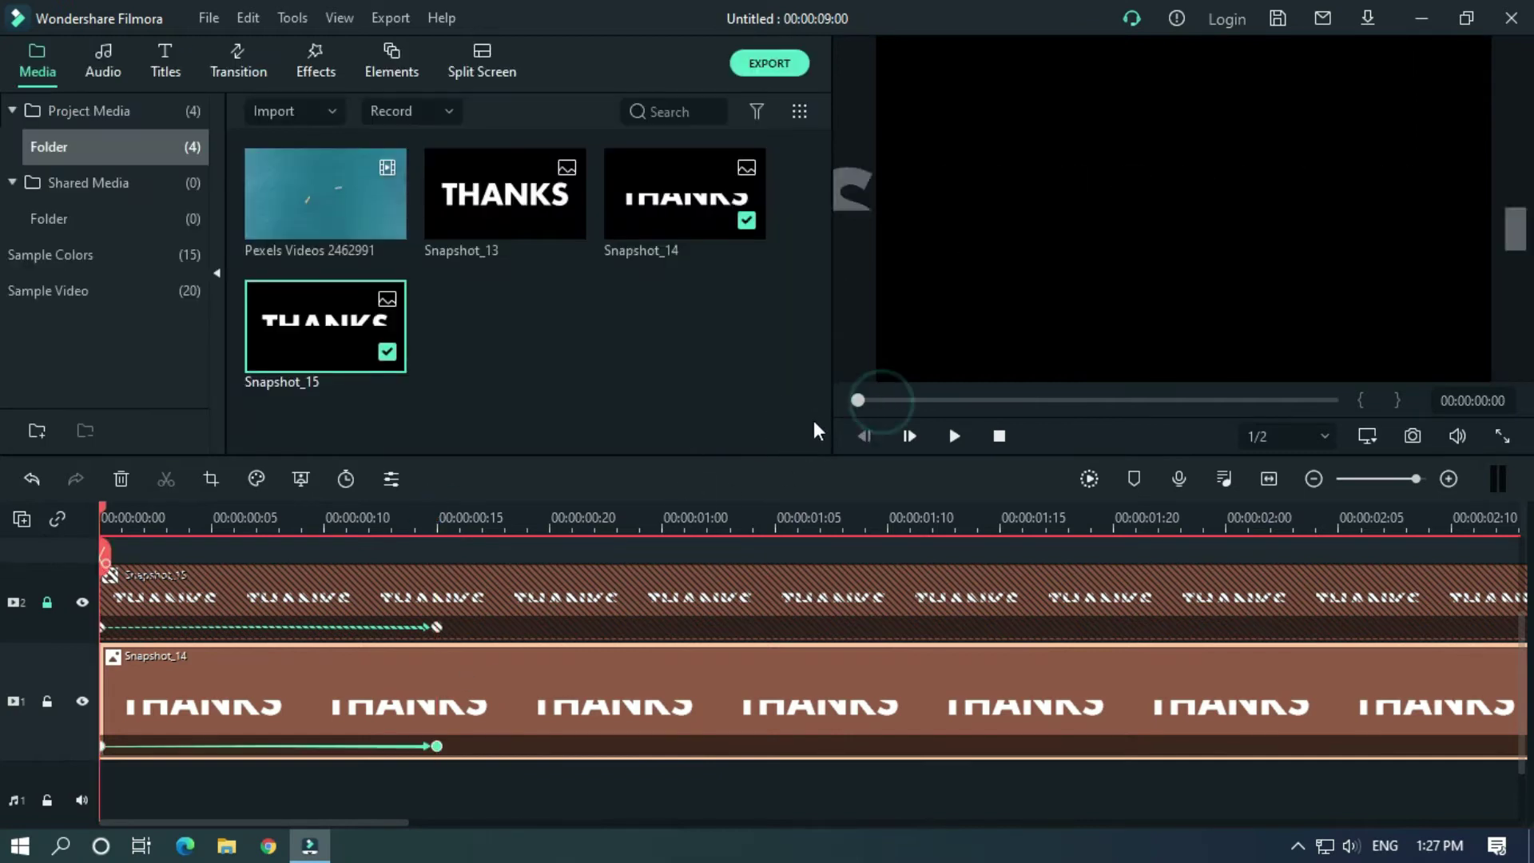
Play back the slide-in animation of both lettering halves.
key(space)
key(space)
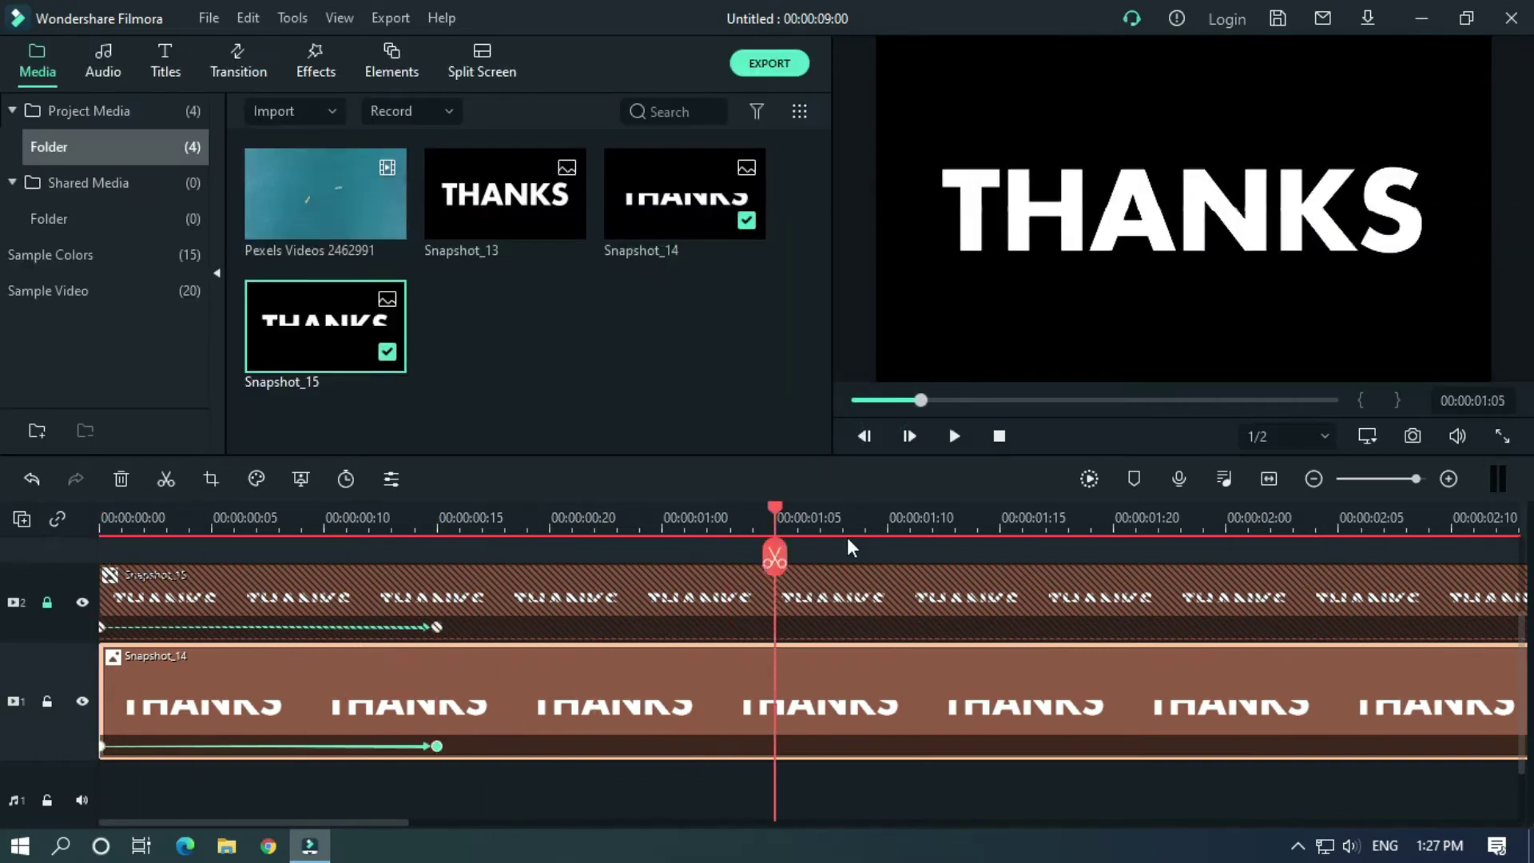
drag(847, 517, 479, 499)
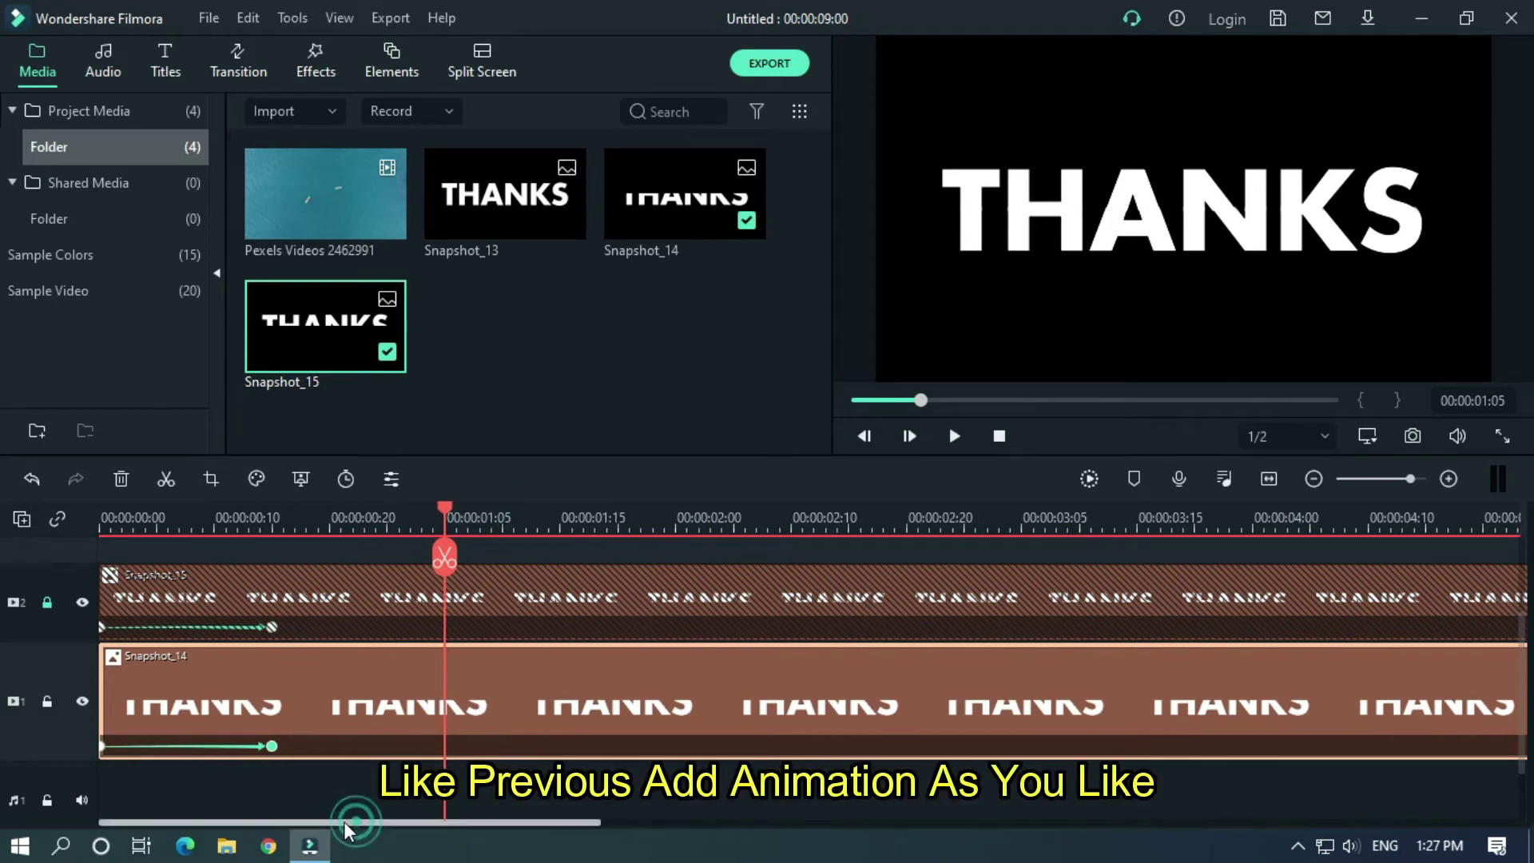
Unlock video track 2 and add a keyframe to Snapshot_15 at 00:00:01:03.
click(50, 606)
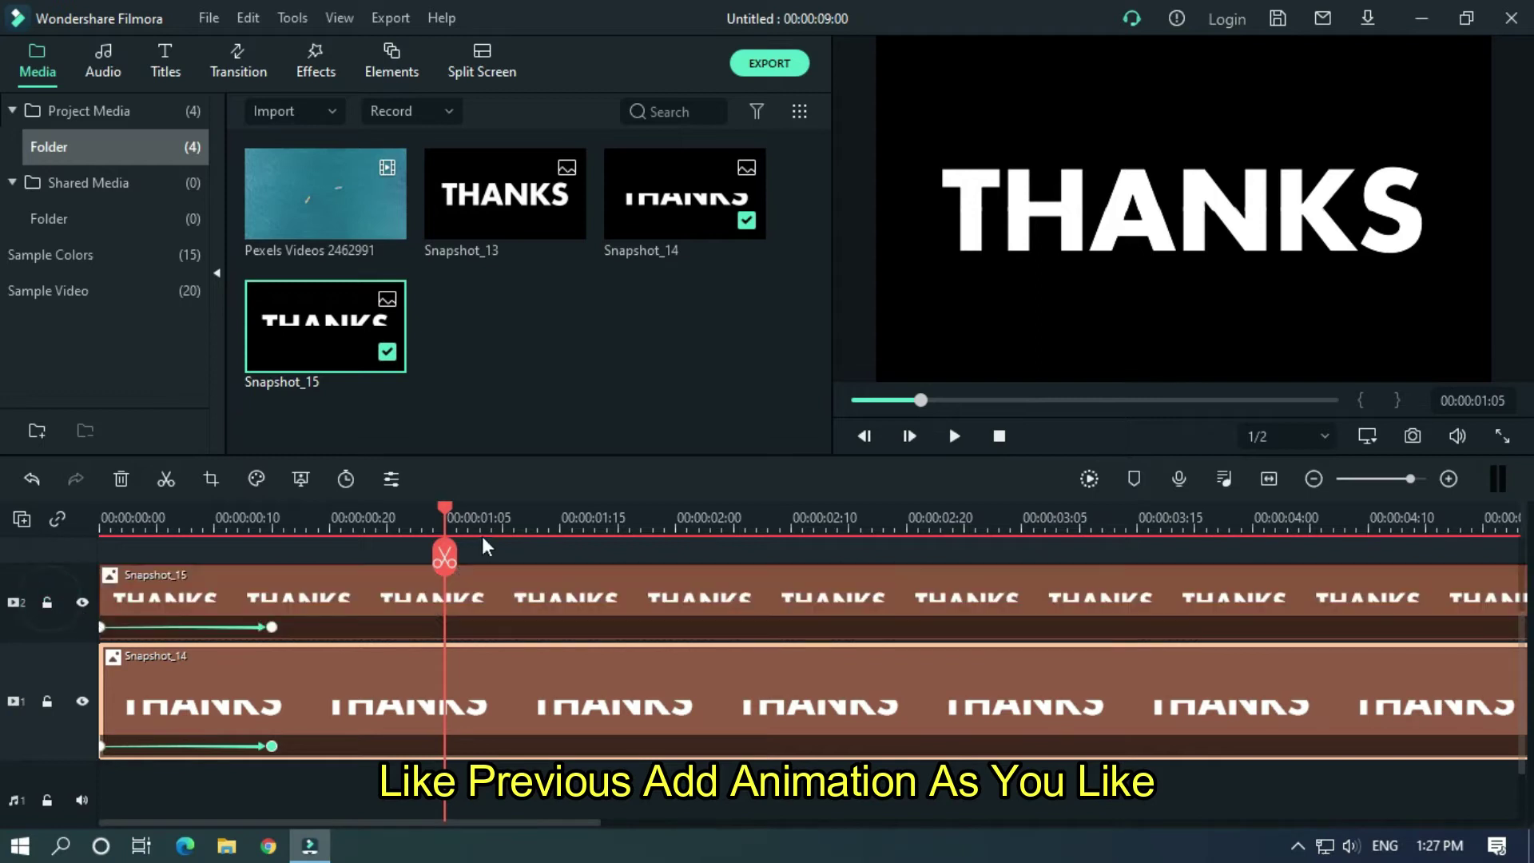
drag(451, 505, 430, 506)
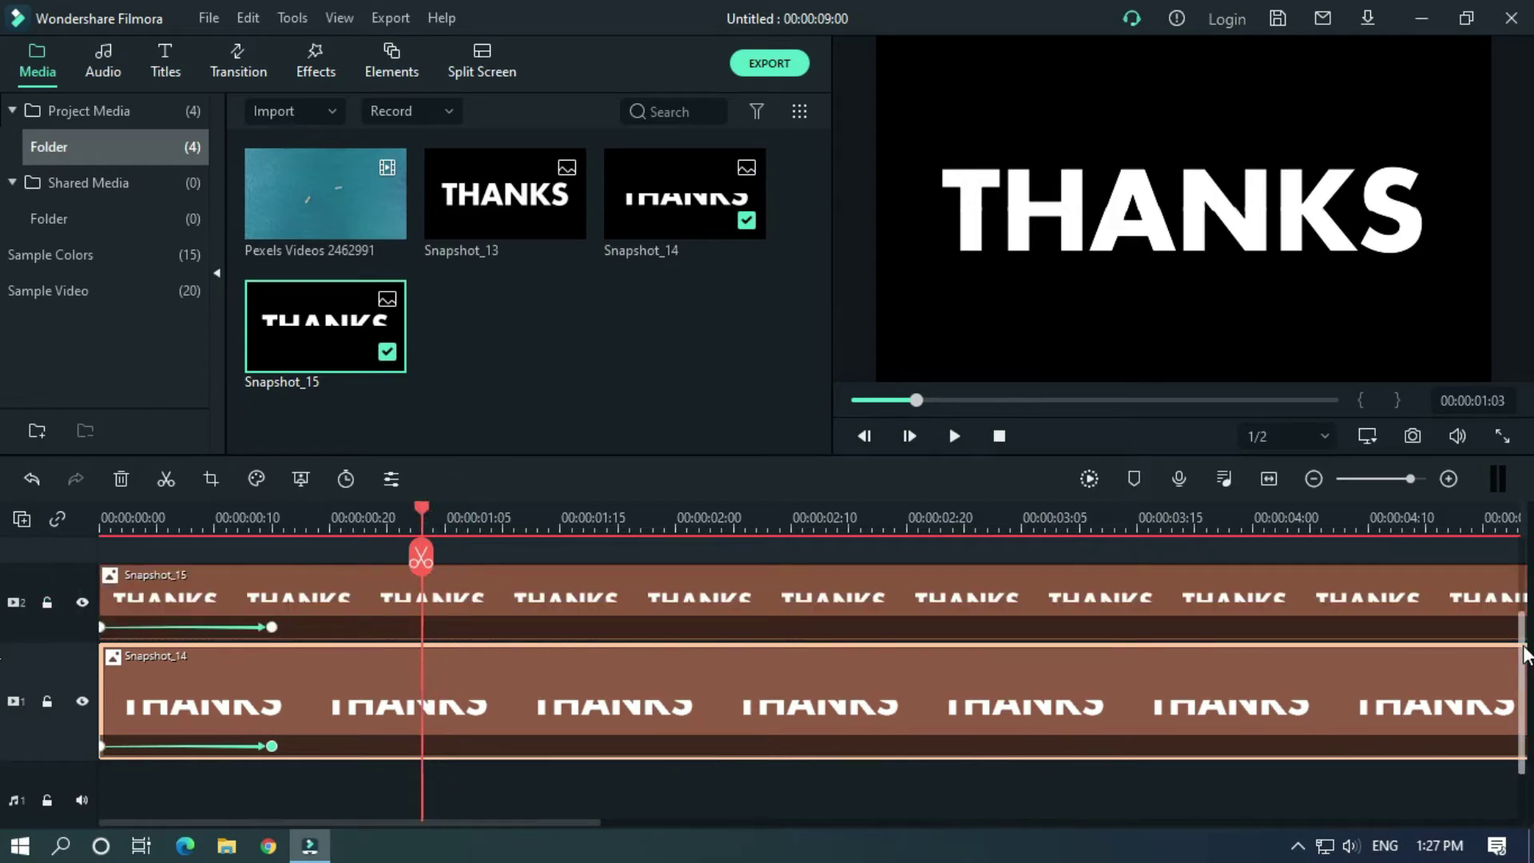
drag(1521, 657, 1520, 609)
scroll(452, 639, down, 2)
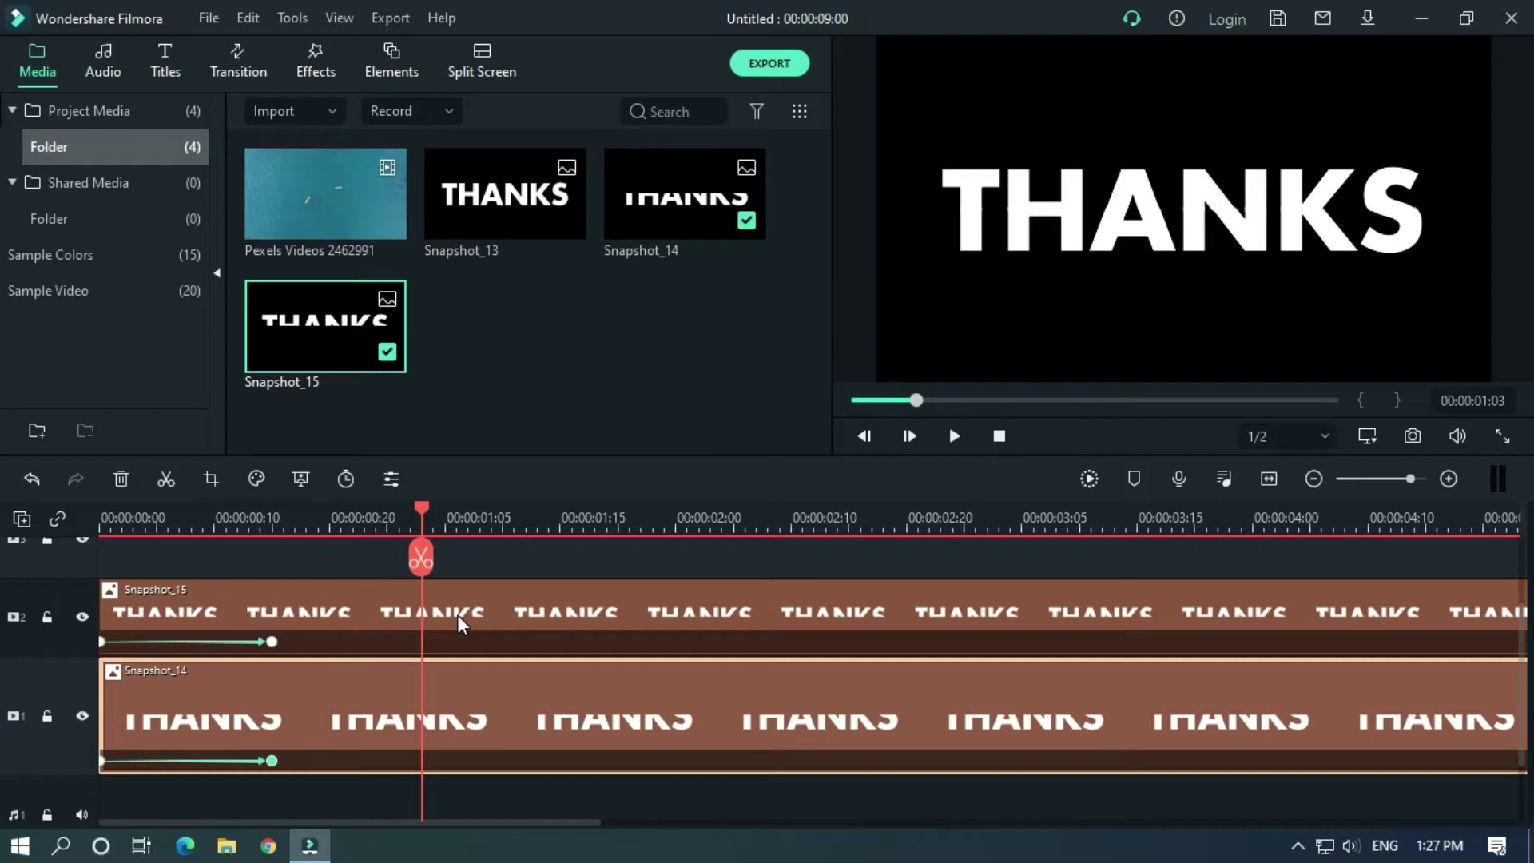
double_click(457, 615)
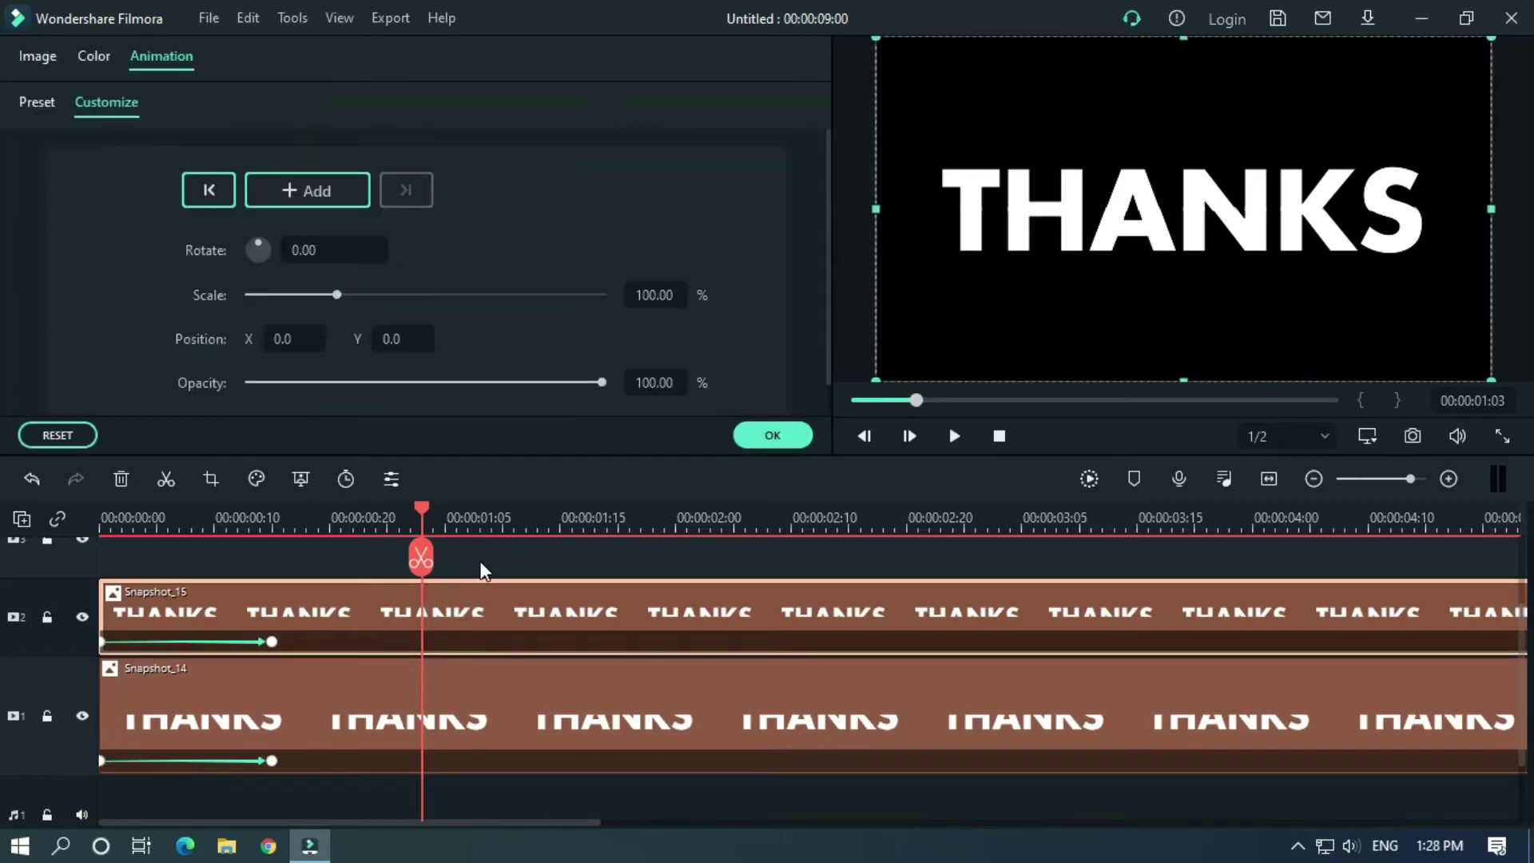
click(309, 185)
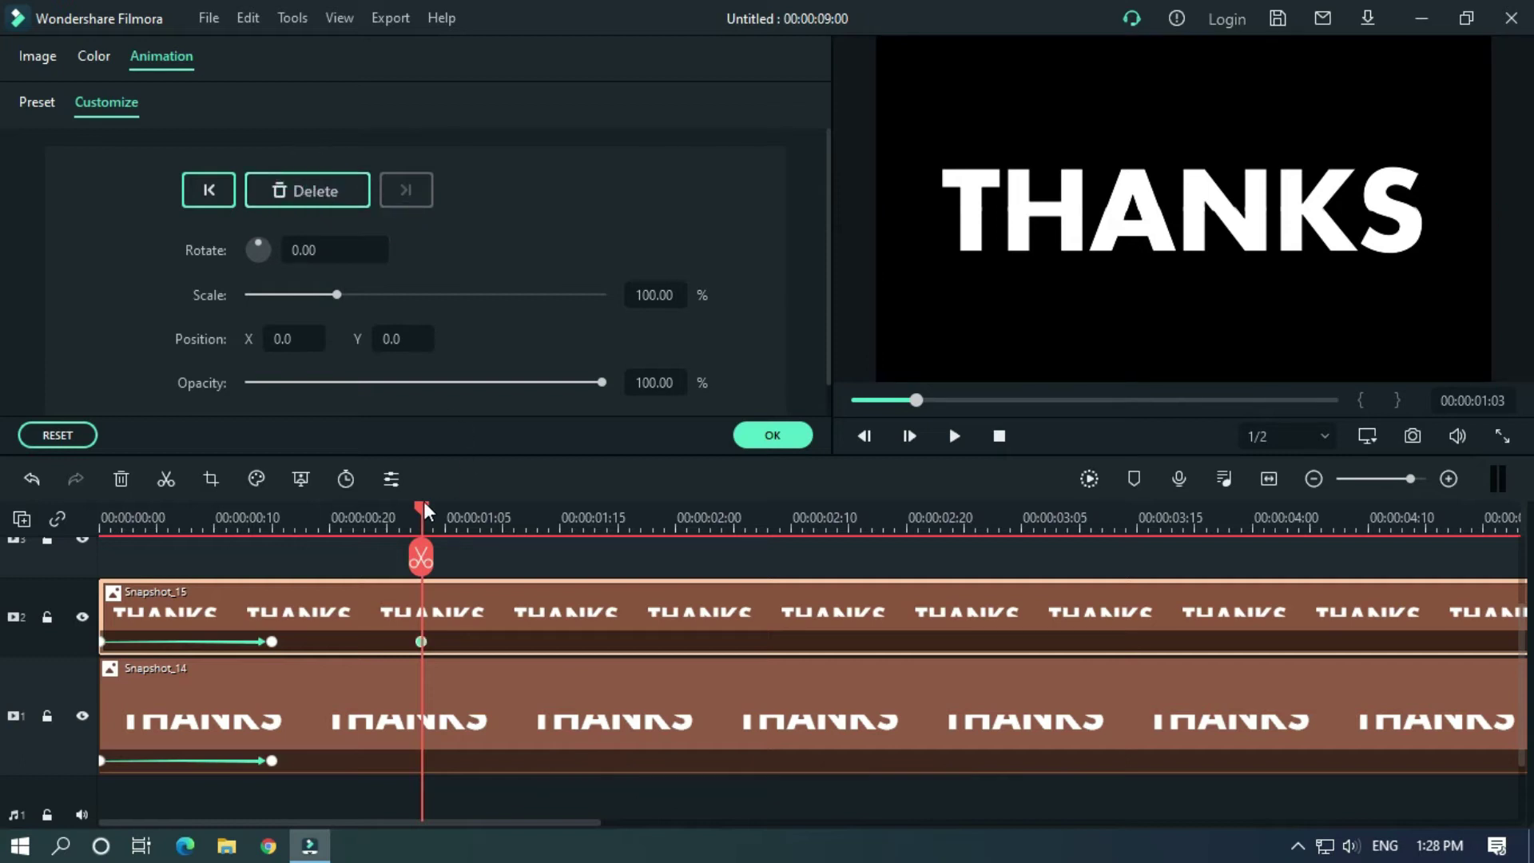
Set Snapshot_15's scale to 80% and position Y to 10 at 00:00:01:13.
drag(423, 507, 520, 520)
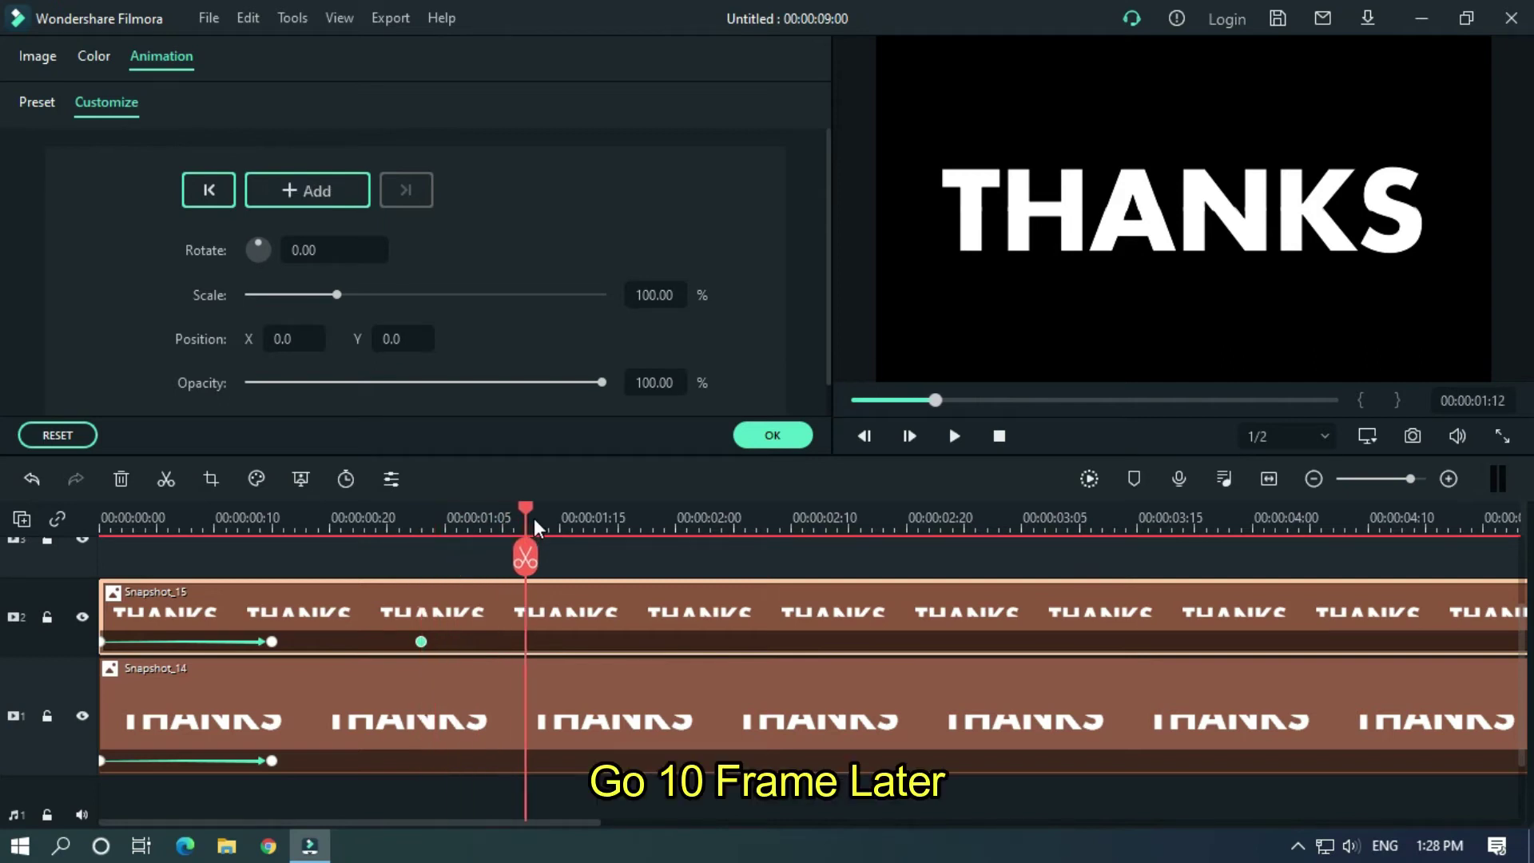
click(534, 518)
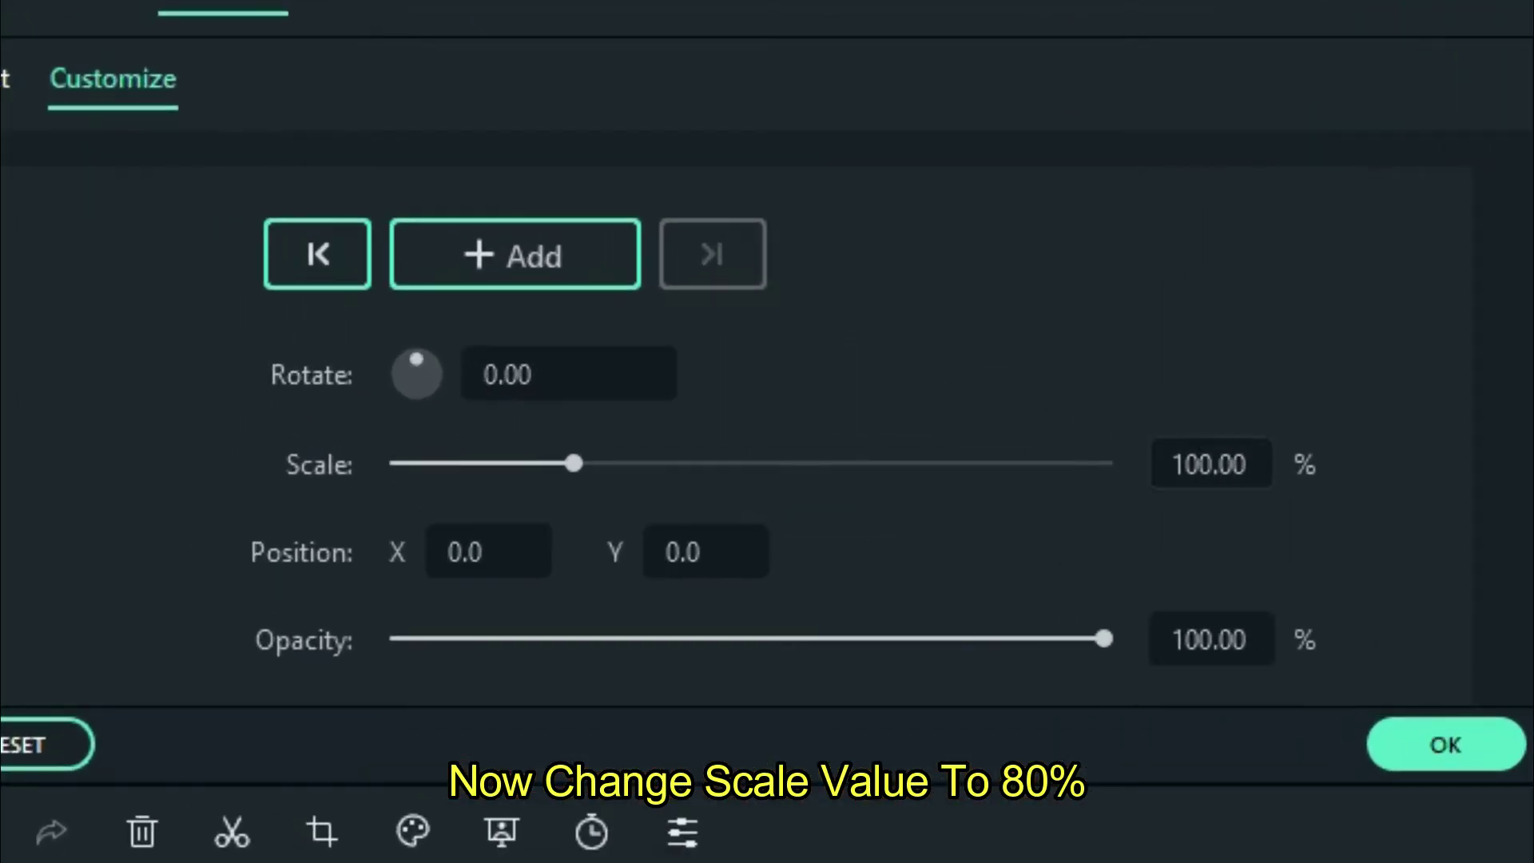
double_click(1213, 463)
text(80)
key(Return)
double_click(695, 551)
text(10)
key(Return)
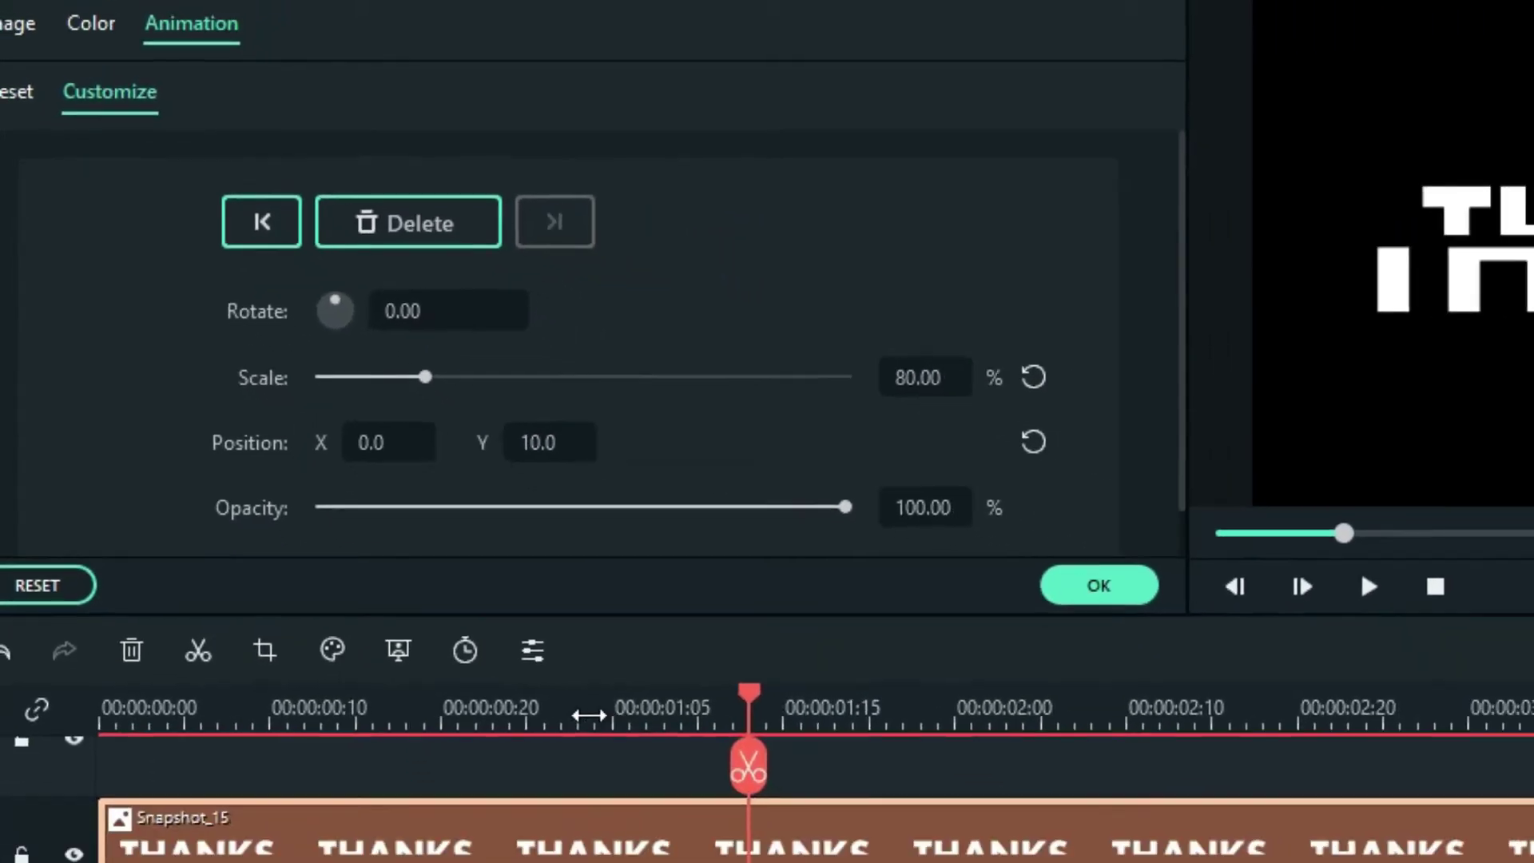
Add a keyframe to Snapshot_14 at 00:00:01:03, and set its scale to 80% and position Y to -10 at 00:00:01:13.
click(500, 611)
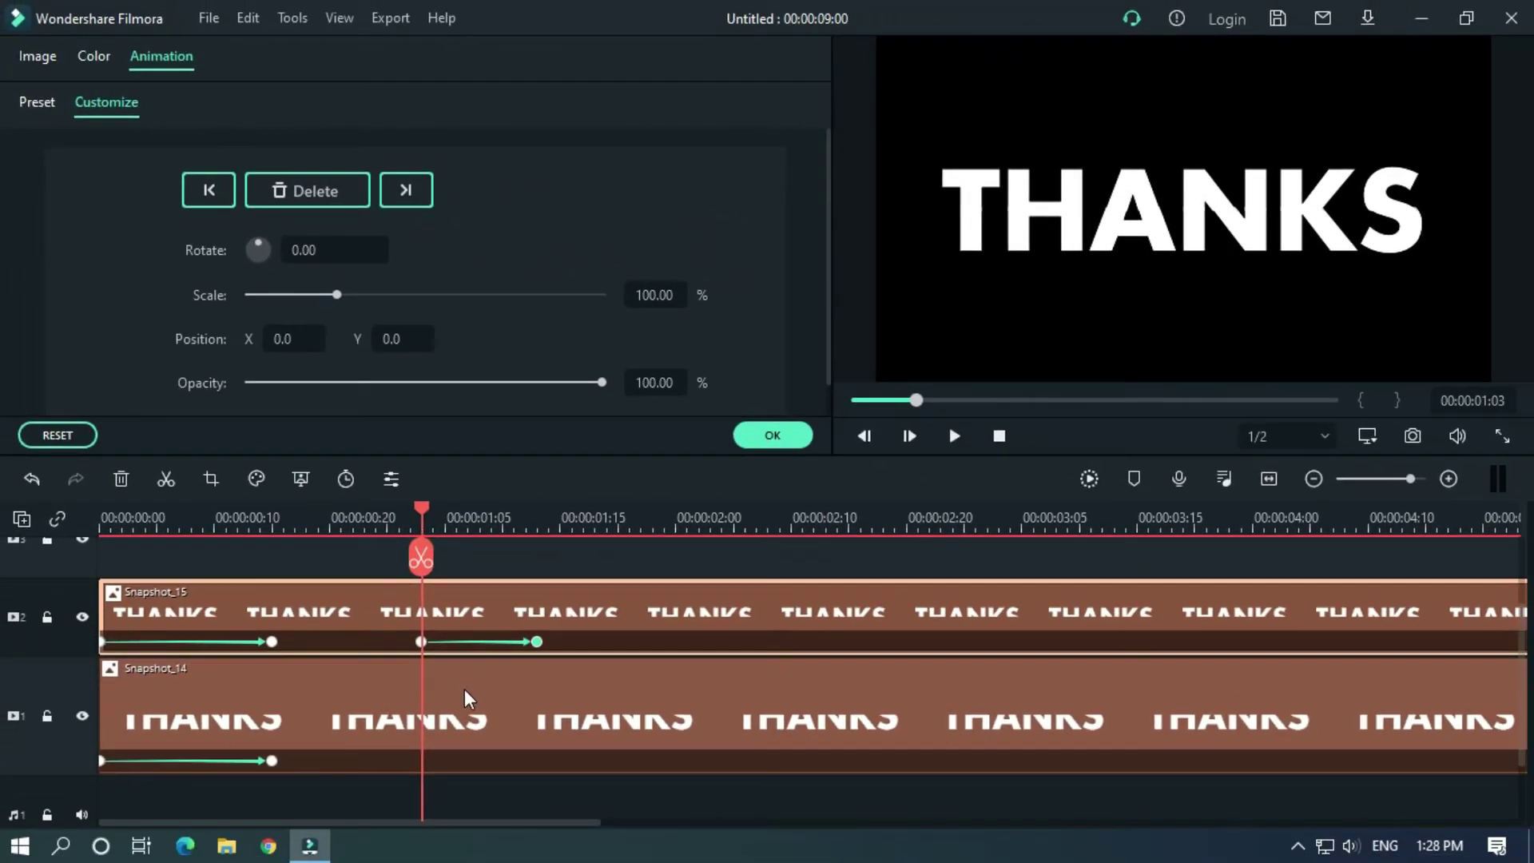
click(476, 725)
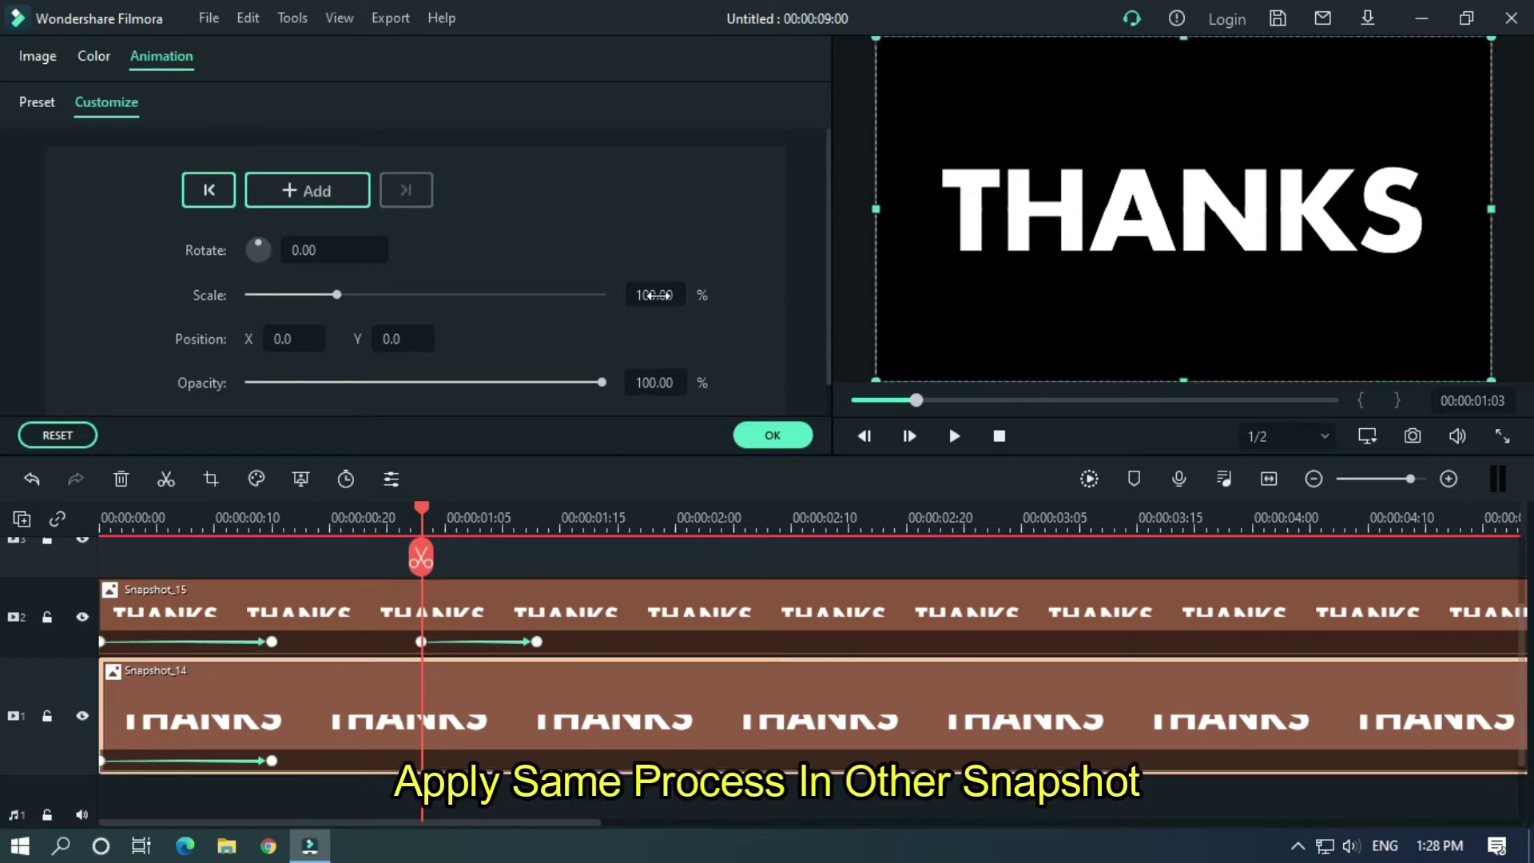
click(308, 192)
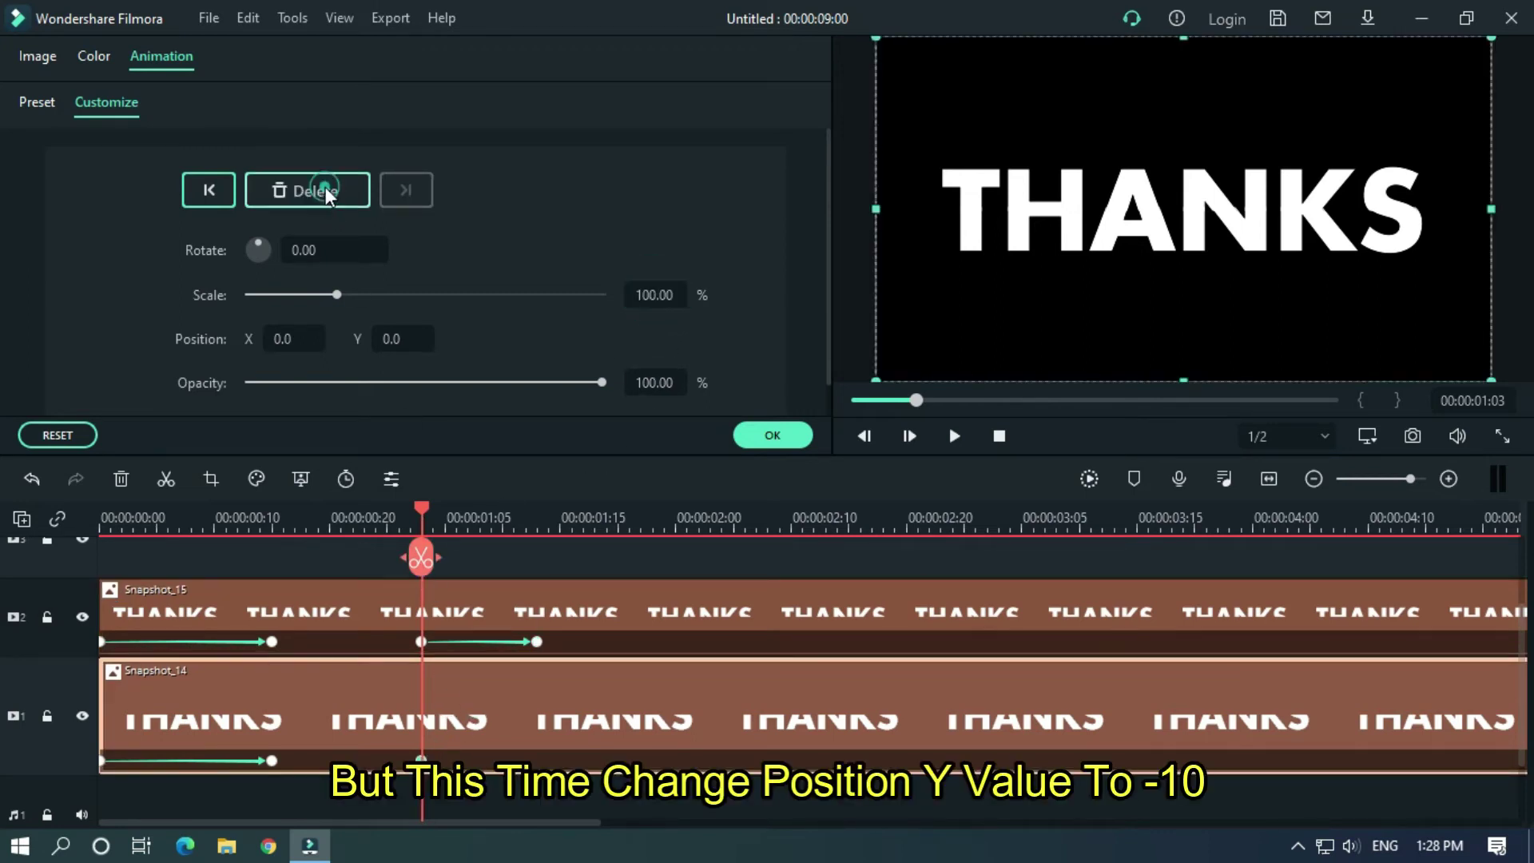
click(540, 520)
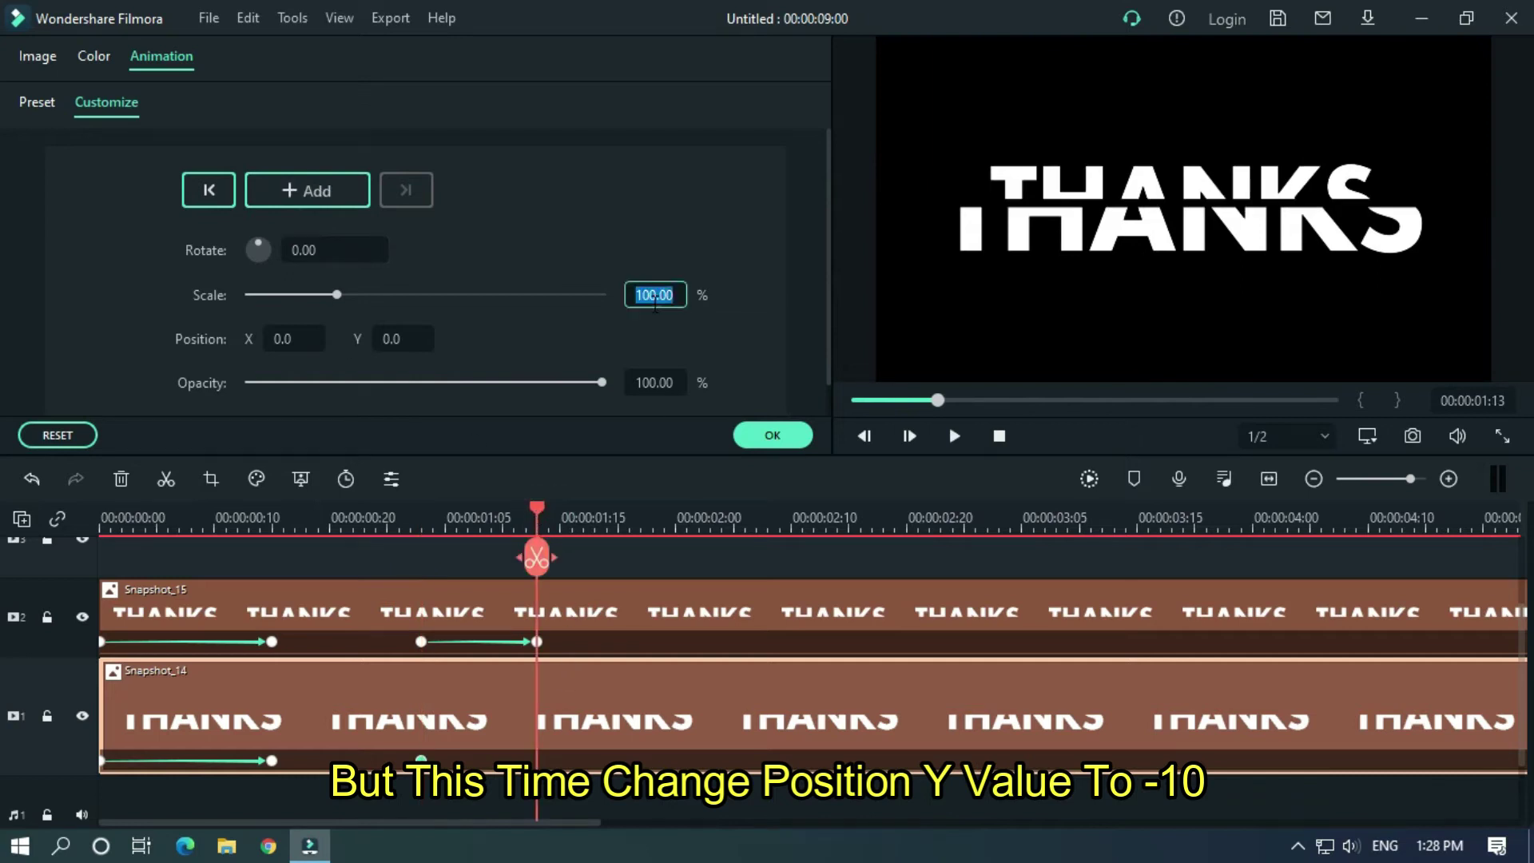
text(80)
key(Return)
double_click(391, 338)
key(Return)
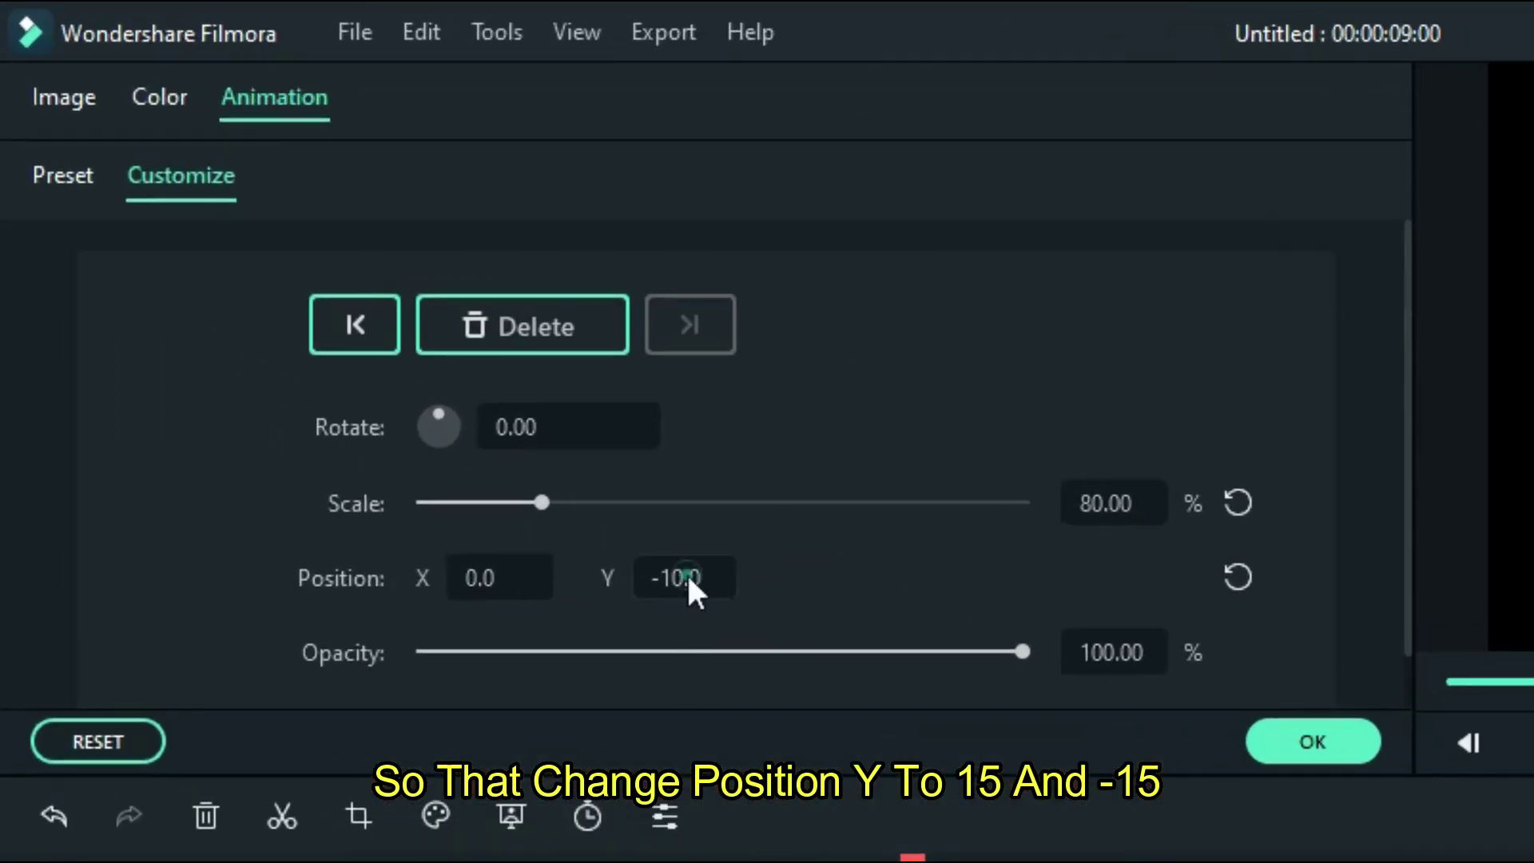
Set position Y at the 00:00:01:13 keyframes to -15 for Snapshot_14 and 15 for Snapshot_15.
click(685, 577)
text(-15)
key(Return)
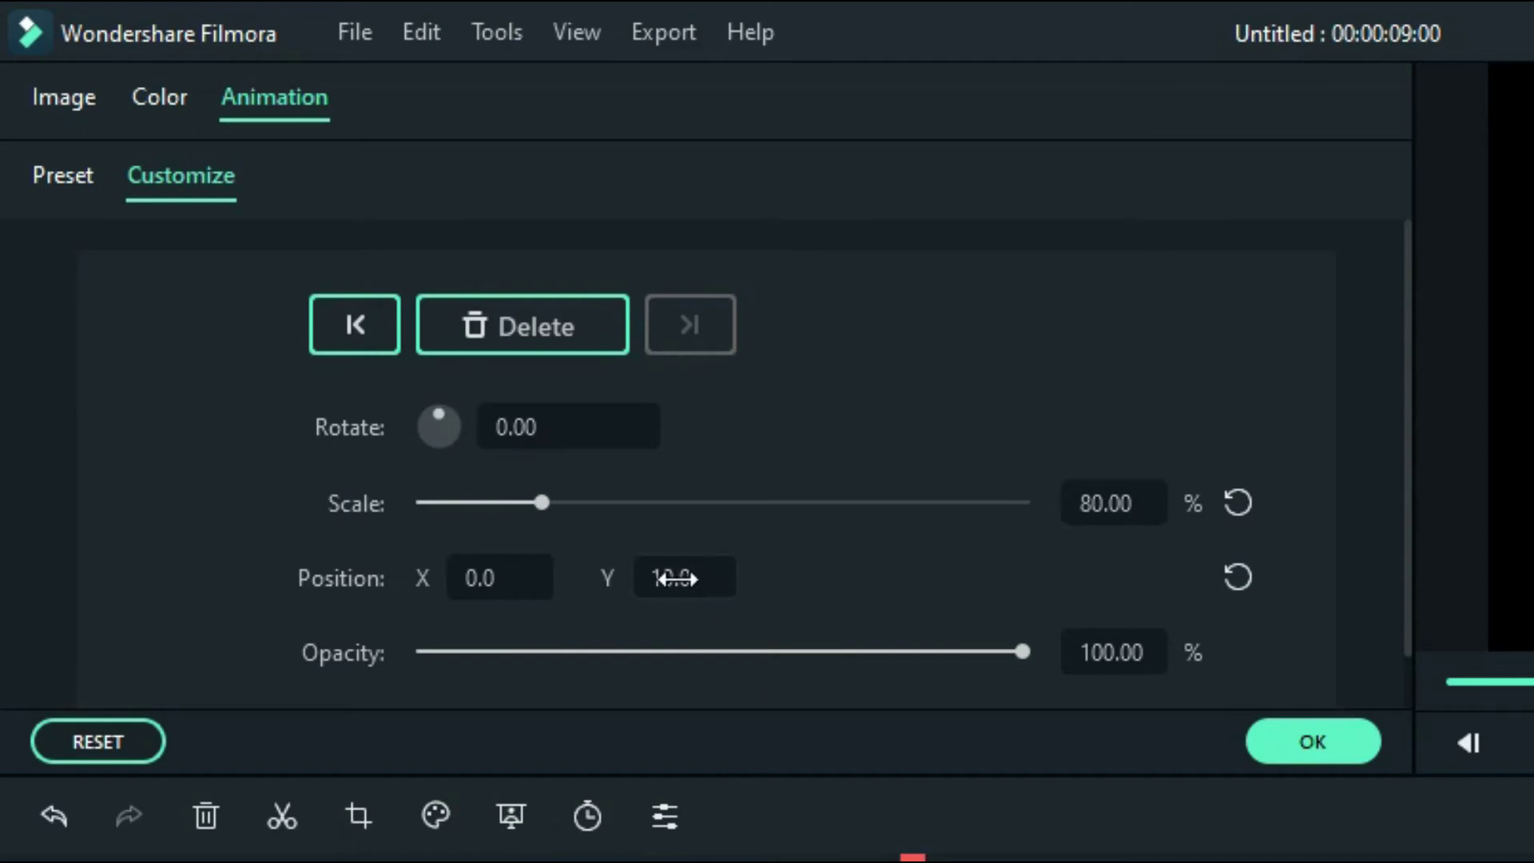
click(673, 578)
text(15)
key(Return)
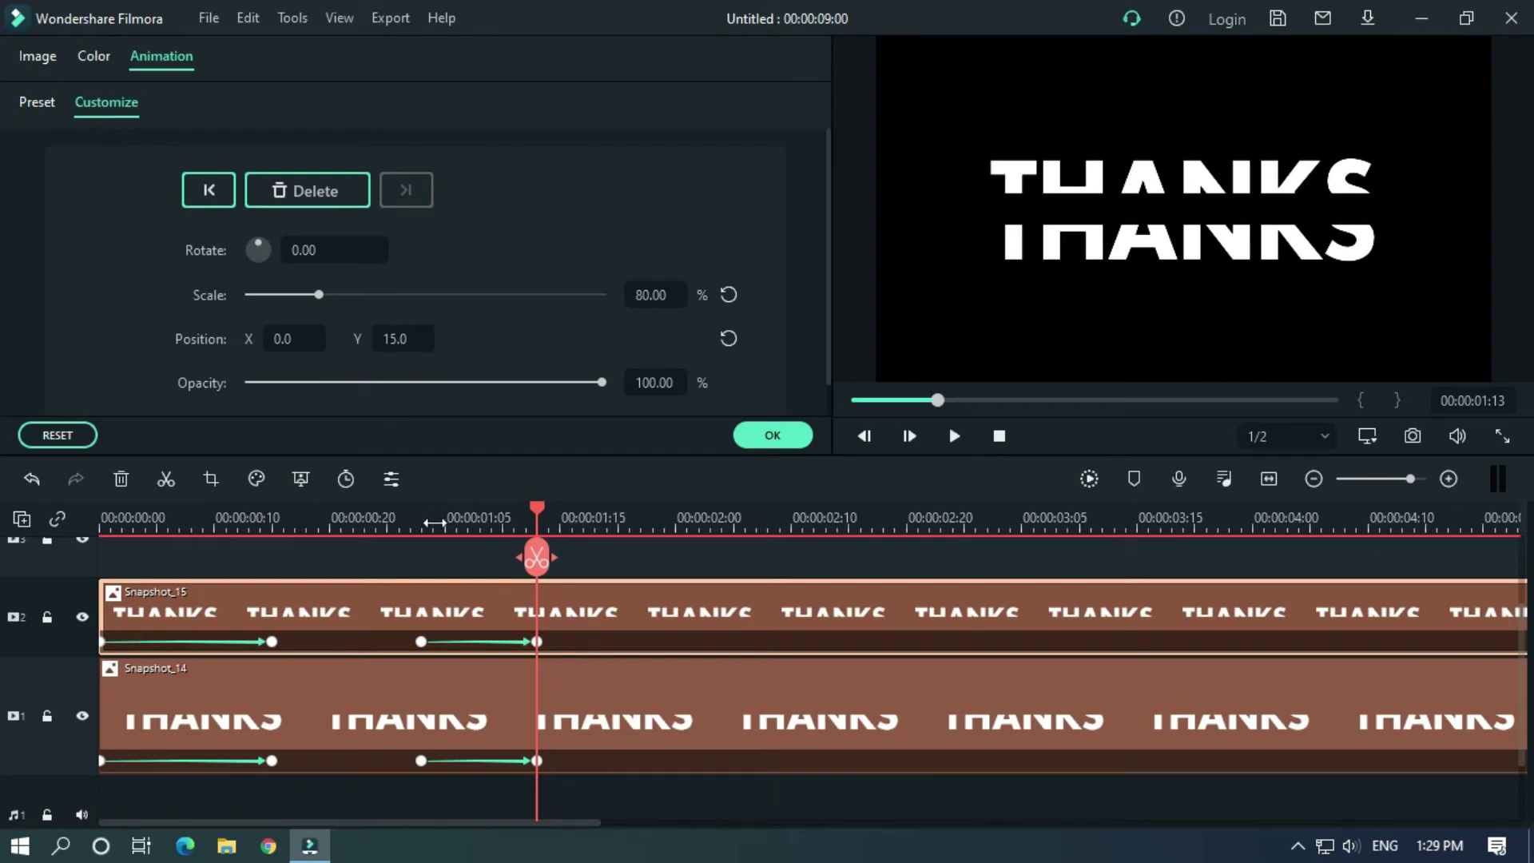
Play back the part of the timeline where the two halves shrink and split apart.
click(344, 517)
key(space)
key(space)
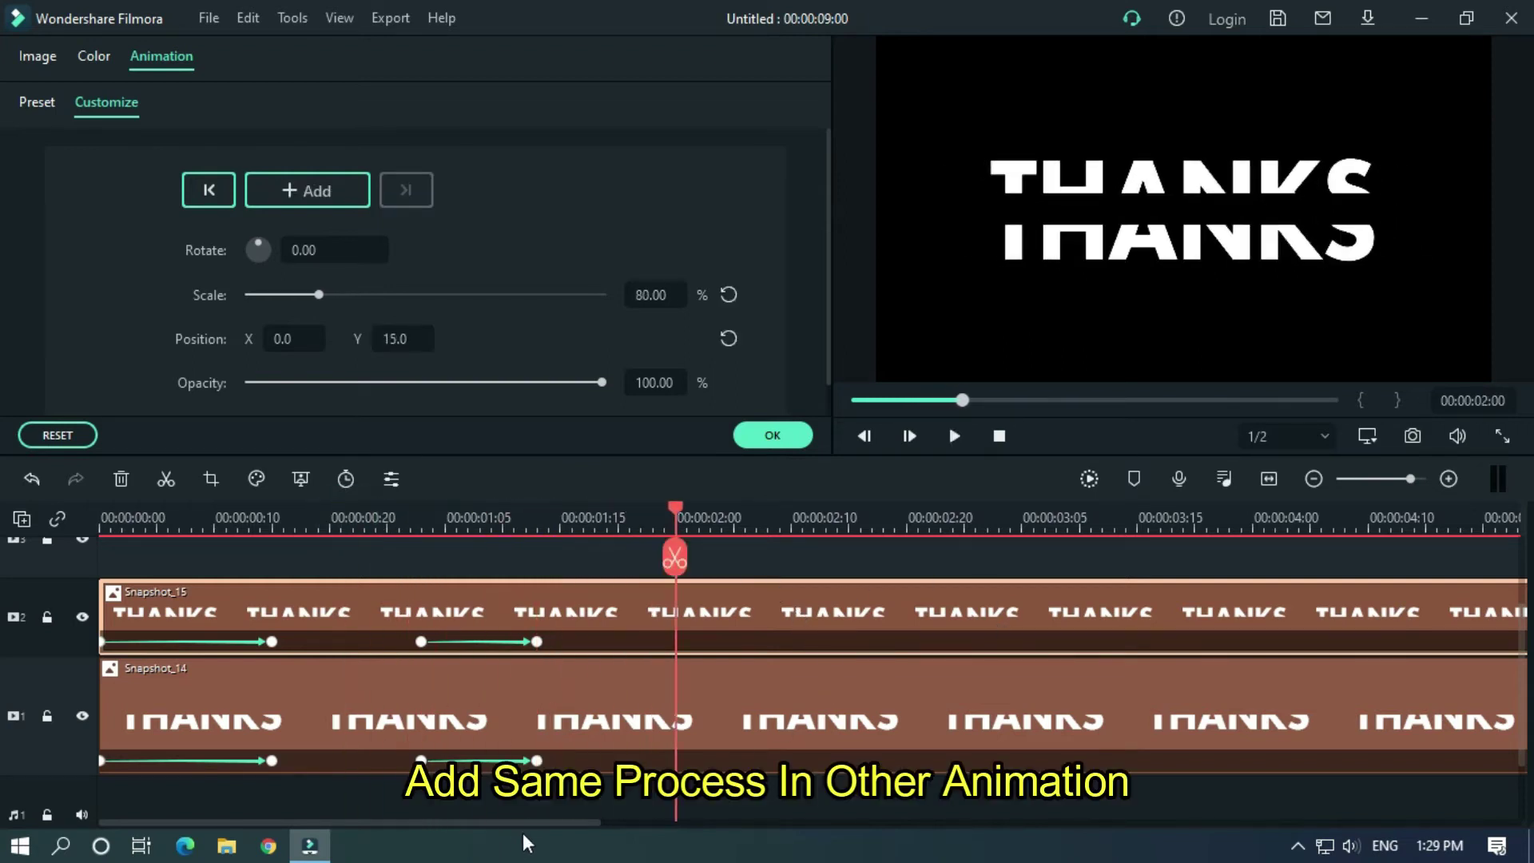
Add a keyframe to Snapshot_15 at 00:00:03:00, and reset its scale and position at 00:00:03:10.
drag(540, 821, 572, 823)
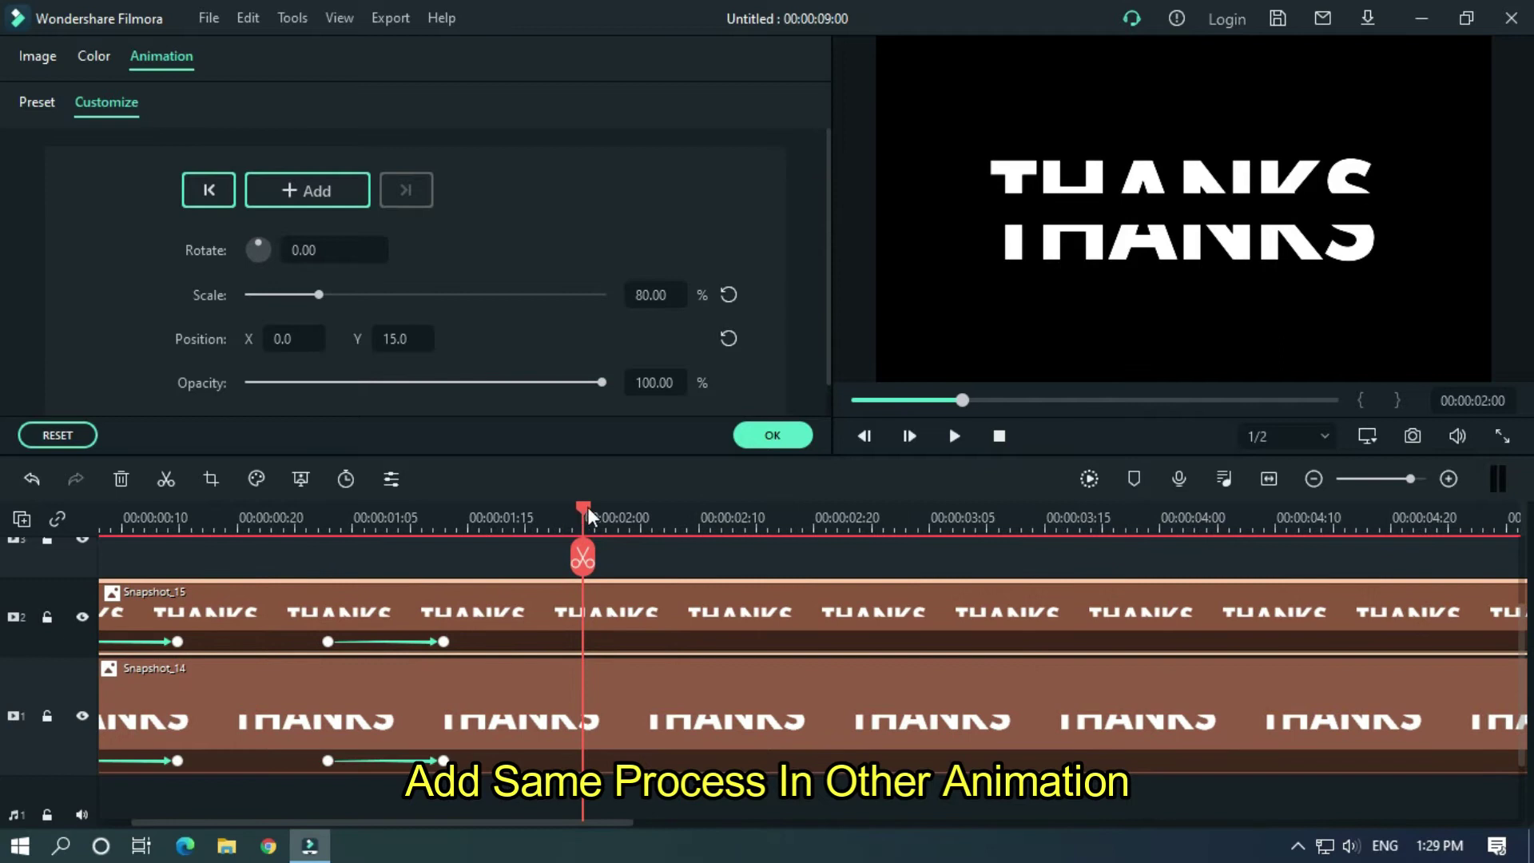
drag(587, 510, 508, 515)
click(539, 518)
click(544, 517)
click(319, 195)
click(606, 513)
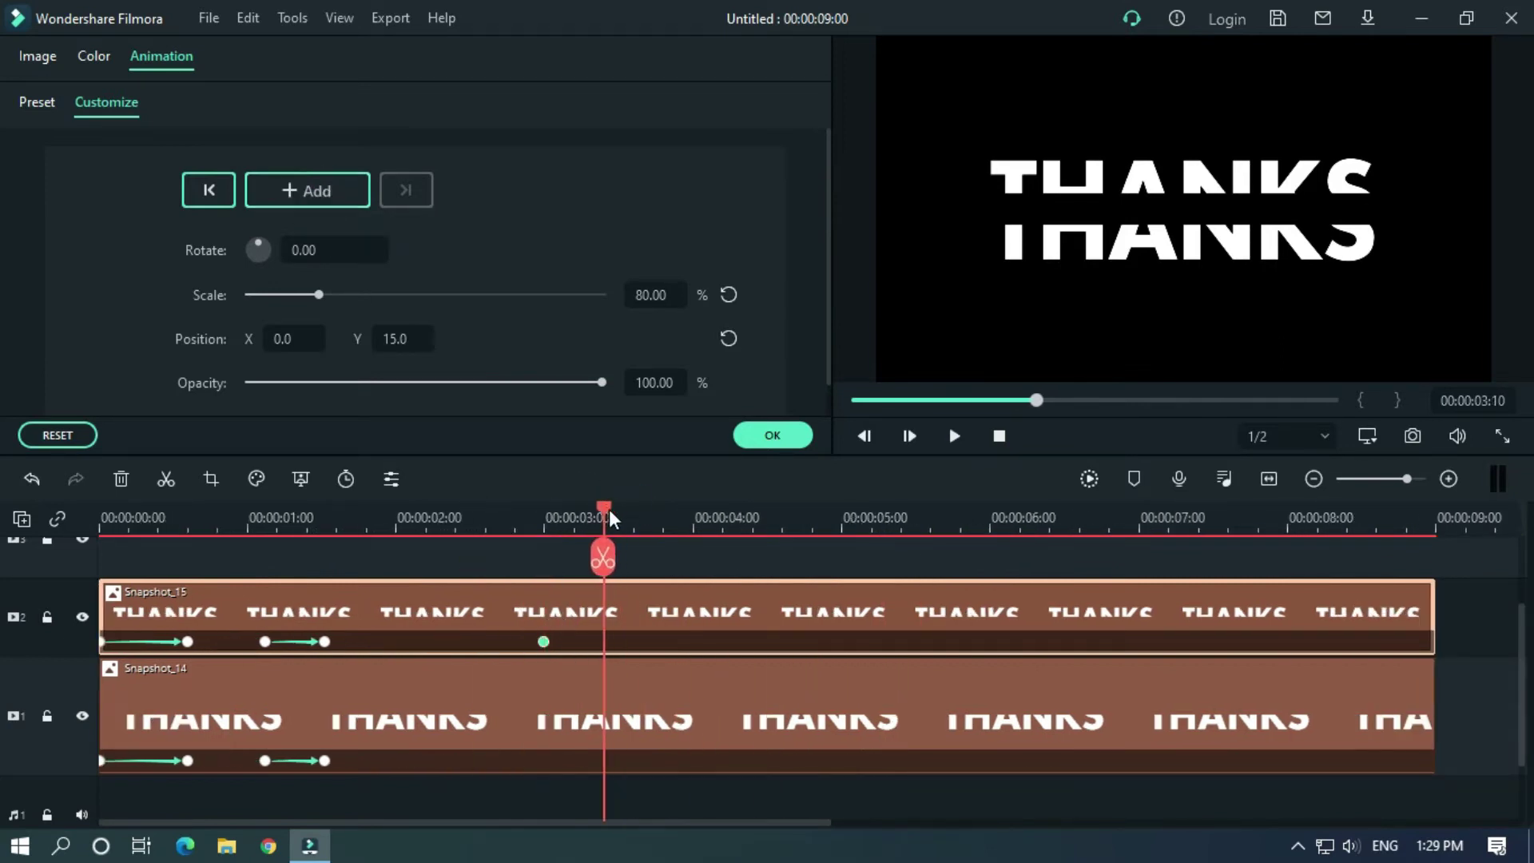
click(729, 297)
click(728, 339)
Add a keyframe to Snapshot_14 at 00:00:03:00, reset its scale and position at 00:00:03:10, and play the result.
click(544, 518)
click(547, 693)
click(313, 192)
click(605, 518)
click(729, 295)
click(724, 334)
key(space)
Add a keyframe to Snapshot_15 at 00:00:04:09 and another about ten frames later with scale 80% and position Y 15.
click(746, 513)
click(786, 615)
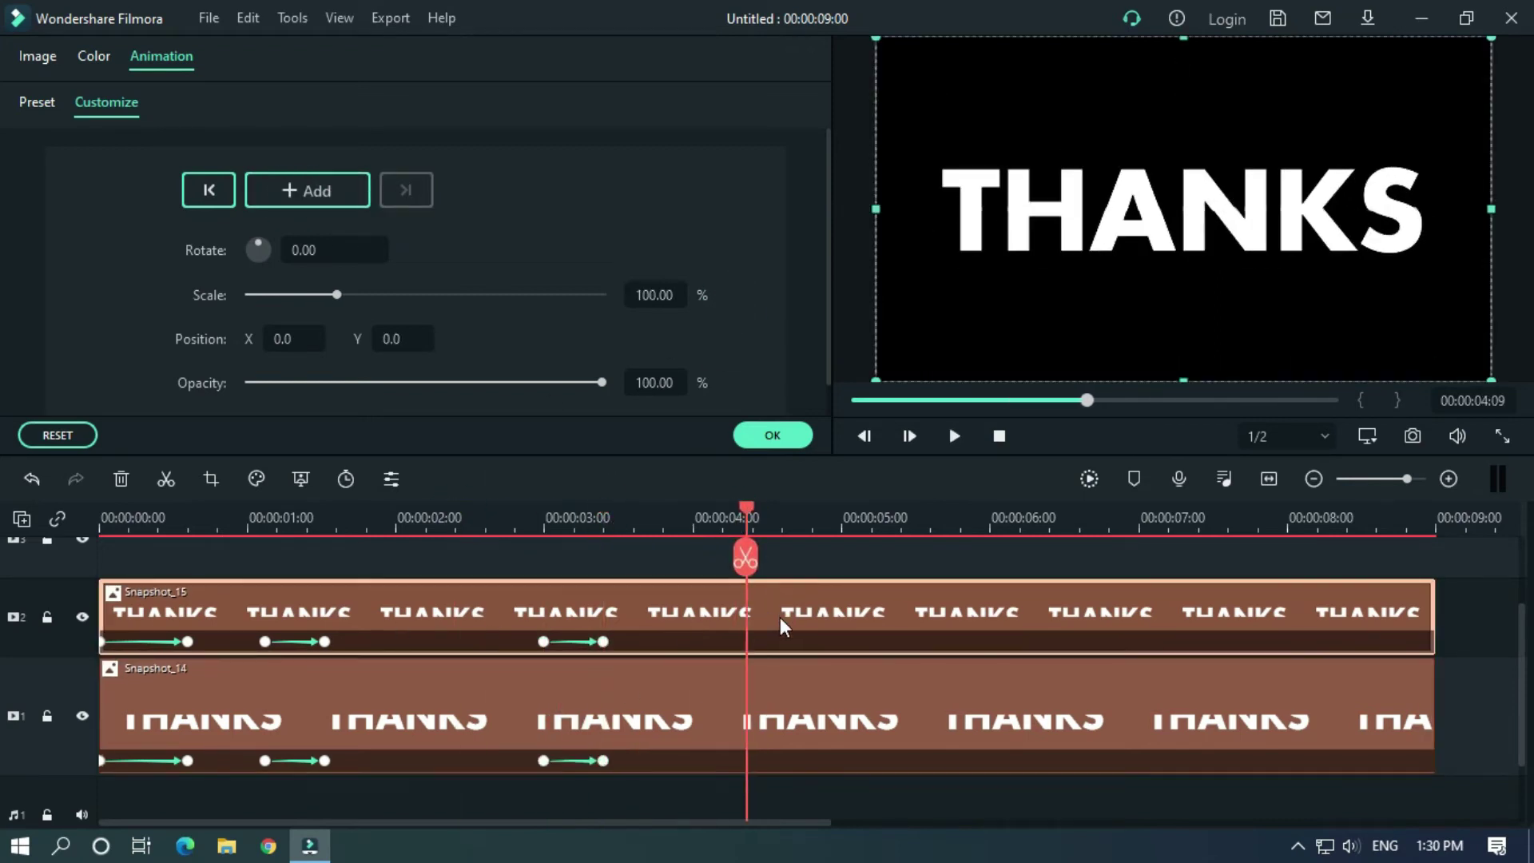
click(319, 192)
drag(747, 514, 805, 515)
double_click(653, 296)
text(80)
key(Return)
Give Snapshot_14 keyframes at the same two times as Snapshot_15's newest pair, the second with scale 80% and position Y -15.
click(751, 693)
double_click(648, 298)
text(80)
double_click(406, 339)
text(-50)
click(308, 192)
click(307, 192)
double_click(653, 295)
text(80)
double_click(409, 341)
text(15)
Add a keyframe to Snapshot_15 at 00:00:06:12, and reset its scale and position about ten frames further on.
click(1061, 516)
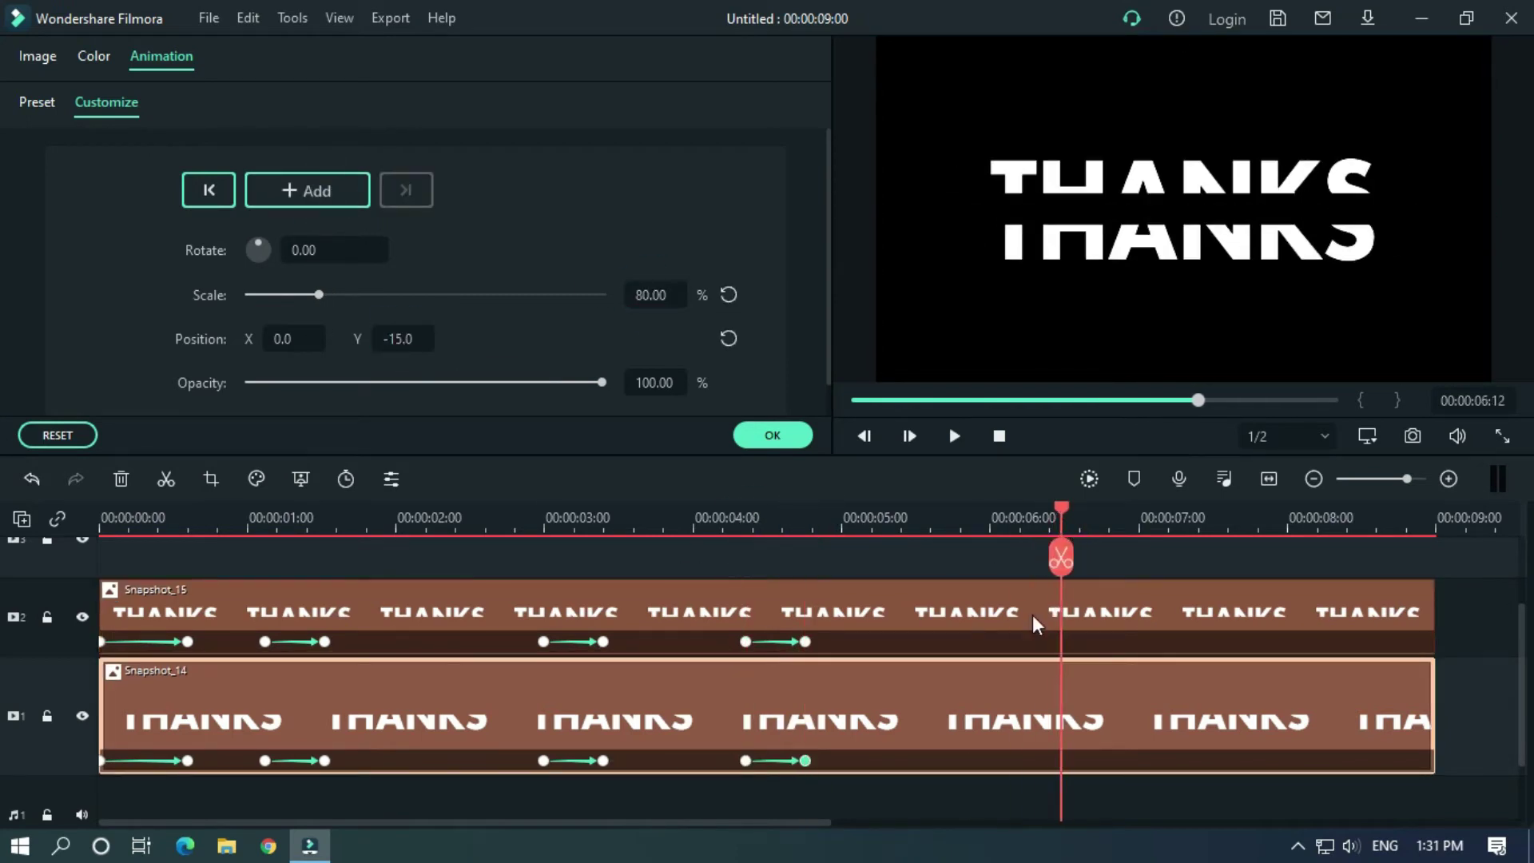
click(1095, 626)
drag(1061, 510, 1148, 514)
click(729, 295)
click(730, 341)
Give Snapshot_14 matching keyframes at both times of Snapshot_15's newest pair, resetting its scale and position at the second.
click(1090, 693)
click(308, 192)
click(729, 295)
click(729, 340)
Add a Snapshot_15 keyframe about ten frames past 00:00:06:22 and another about four frames after it with position X 5.
drag(667, 823, 794, 826)
drag(905, 512, 981, 514)
click(1055, 630)
click(945, 515)
click(1008, 640)
click(324, 190)
click(976, 515)
mouse_move(972, 513)
mouse_down()
mouse_move(948, 518)
mouse_move(973, 515)
mouse_up()
drag(294, 339, 302, 339)
Give Snapshot_14 the same two keyframes as Snapshot_15's newest pair, shifting its position X in the opposite direction at the second.
click(943, 695)
mouse_move(966, 515)
mouse_down()
mouse_move(943, 516)
mouse_move(967, 515)
mouse_up()
click(329, 192)
drag(301, 342, 293, 342)
Add keyframes to both snapshots at 00:00:07:14 and reset their positions there.
drag(925, 515, 983, 520)
scroll(983, 520, up, 1)
click(293, 194)
click(1054, 606)
click(292, 192)
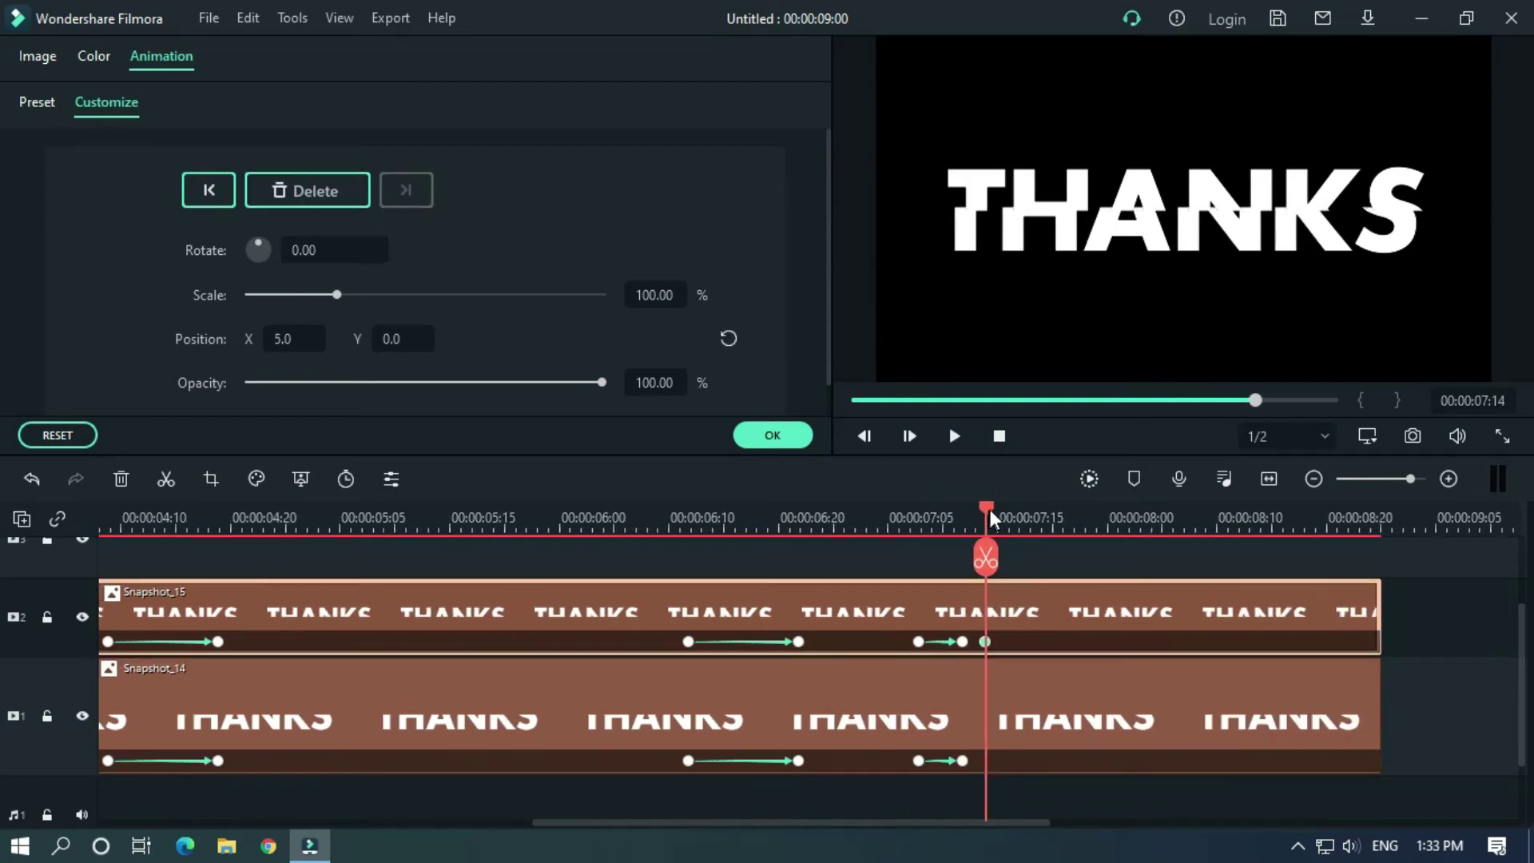
click(728, 339)
click(996, 731)
click(727, 336)
Add a Snapshot_15 keyframe at 00:00:08:06 and set its rotation to -50.
drag(991, 509, 1183, 505)
click(1235, 599)
click(305, 251)
text(40)
key(Return)
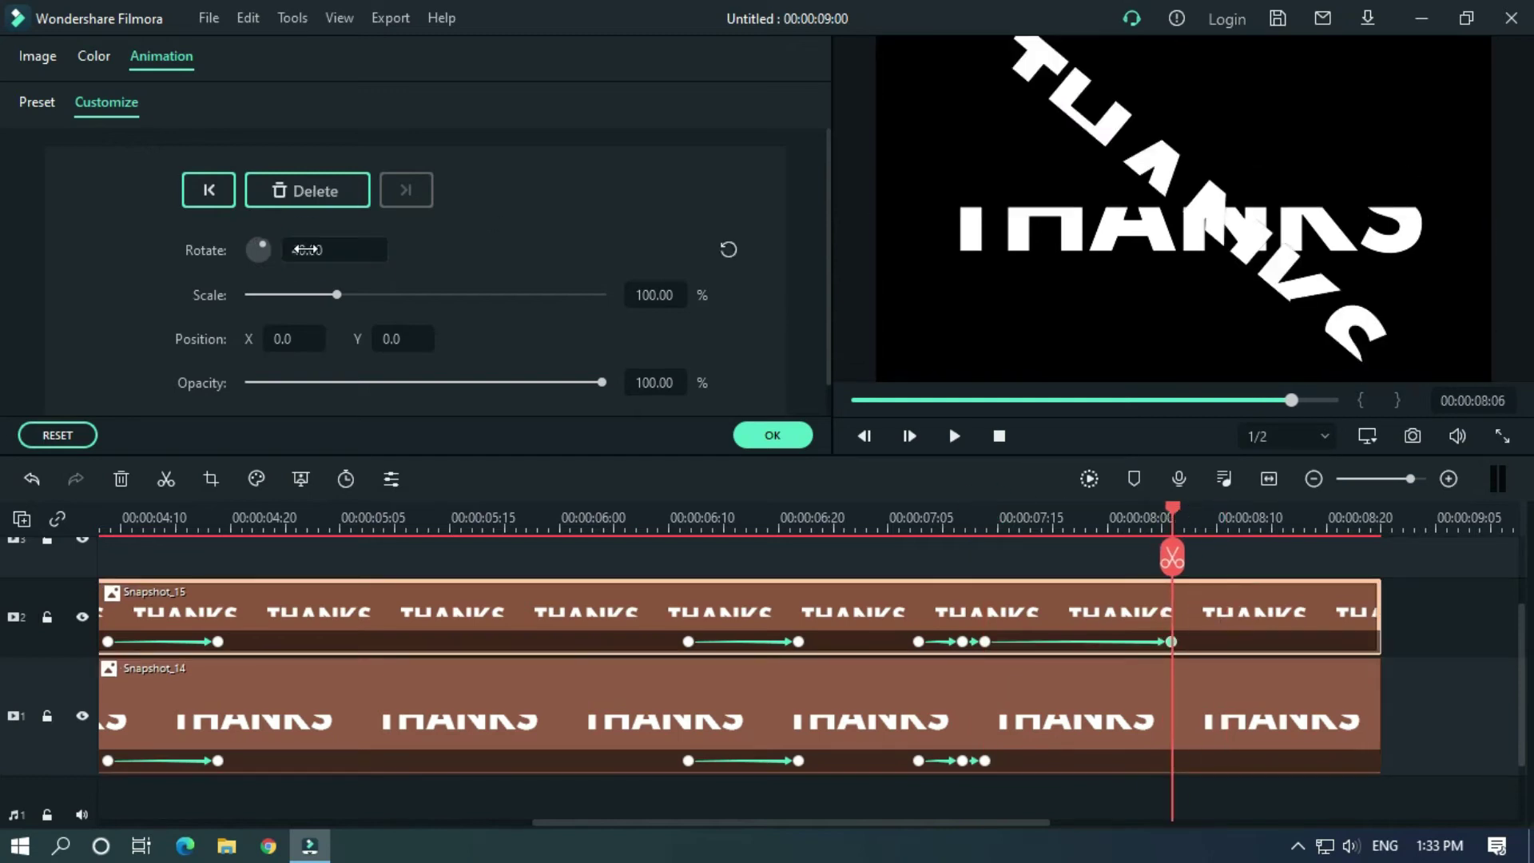
text(0)
key(Return)
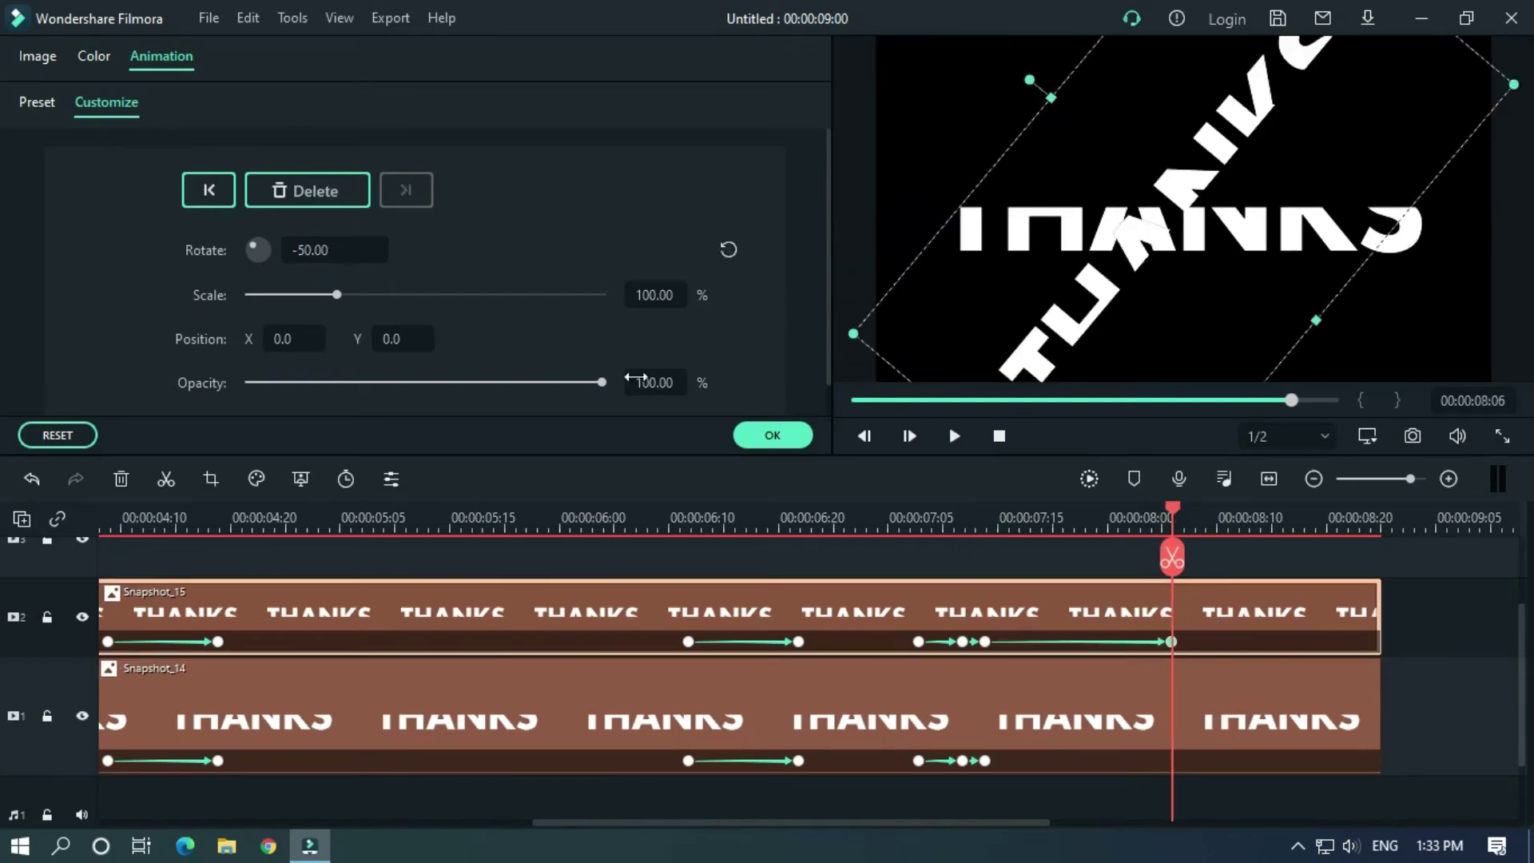
Set Snapshot_15's position X to -490 at 00:00:08:06 to send the upper half out of frame.
text(90)
key(Return)
double_click(296, 340)
text(-420)
key(Return)
double_click(296, 339)
text(-490)
key(Return)
click(985, 760)
click(328, 250)
text(-50)
key(Return)
click(280, 339)
text(490)
key(Return)
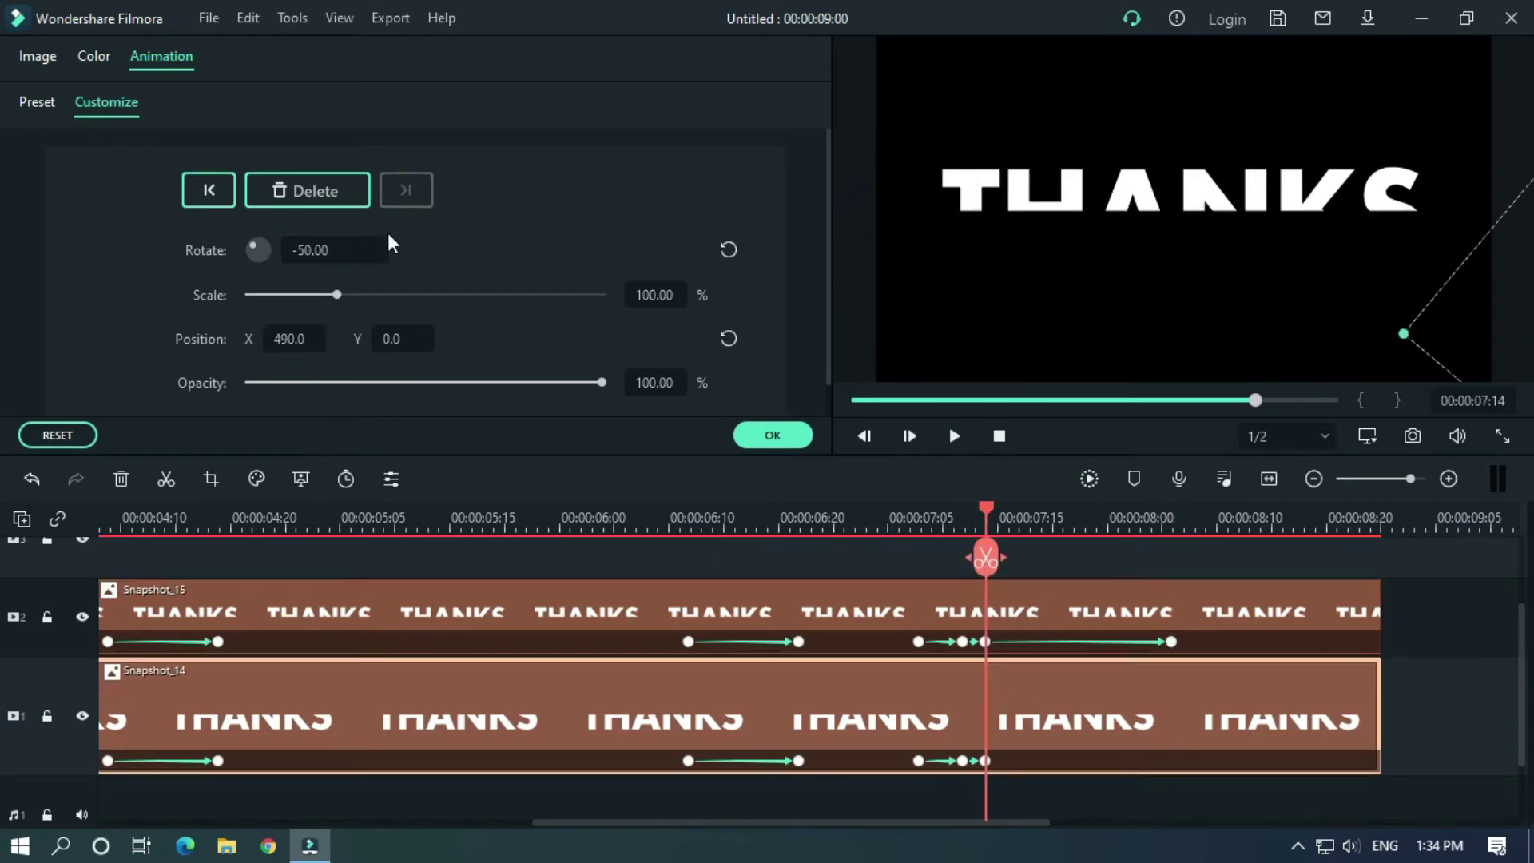
click(300, 190)
Give Snapshot_14 a keyframe at 00:00:08:06 with rotation -50 and position X 490.
click(1172, 559)
text(-5.0)
key(Return)
drag(308, 340, 270, 340)
text(490)
Trim both snapshot clips to end at 00:00:08:06 and play the animation from the start.
drag(1379, 611, 1173, 611)
drag(1379, 689, 1173, 689)
click(963, 517)
drag(965, 400, 839, 403)
drag(1120, 525, 605, 517)
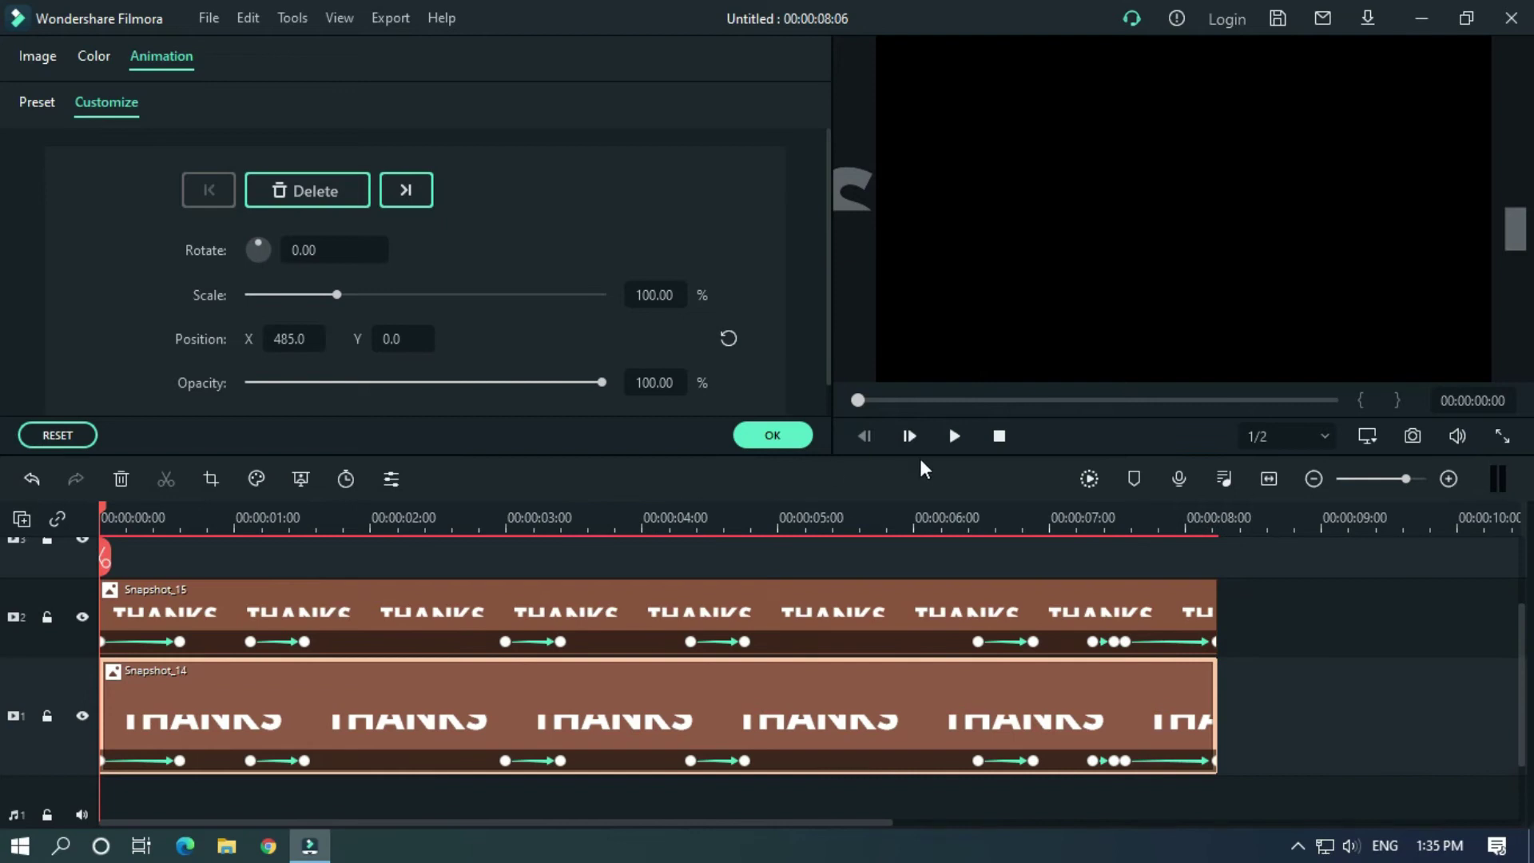
key(space)
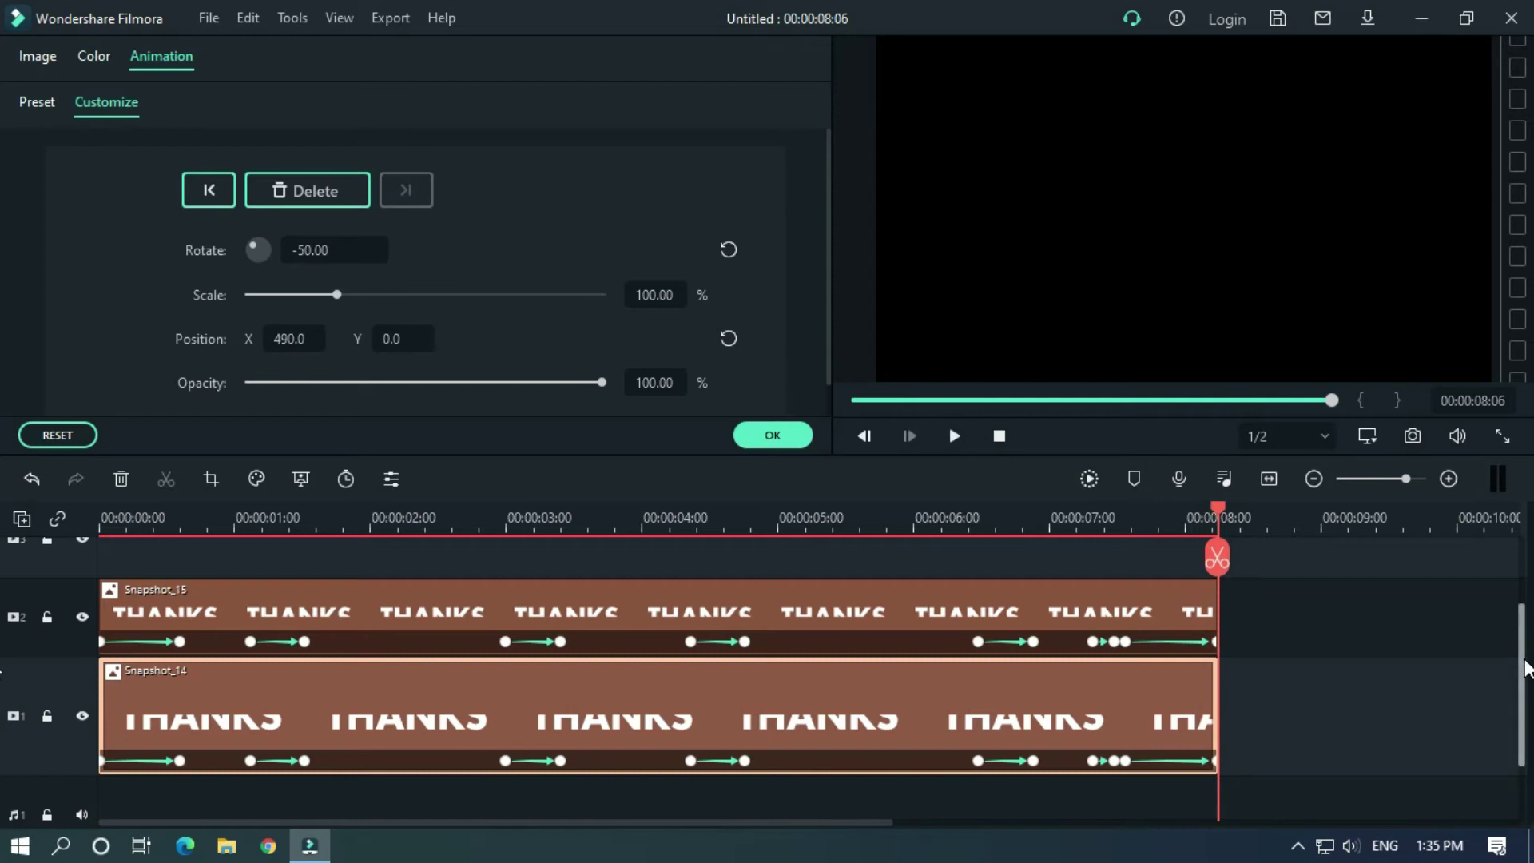
Move both snapshot clips up one track to free track 1, and close the animation settings.
mouse_move(1526, 668)
mouse_down()
mouse_move(1526, 713)
mouse_move(1502, 655)
mouse_up()
drag(1328, 514, 1039, 511)
drag(1515, 638, 1533, 614)
drag(1322, 827, 791, 831)
drag(1037, 768, 712, 596)
drag(596, 640, 596, 576)
click(769, 443)
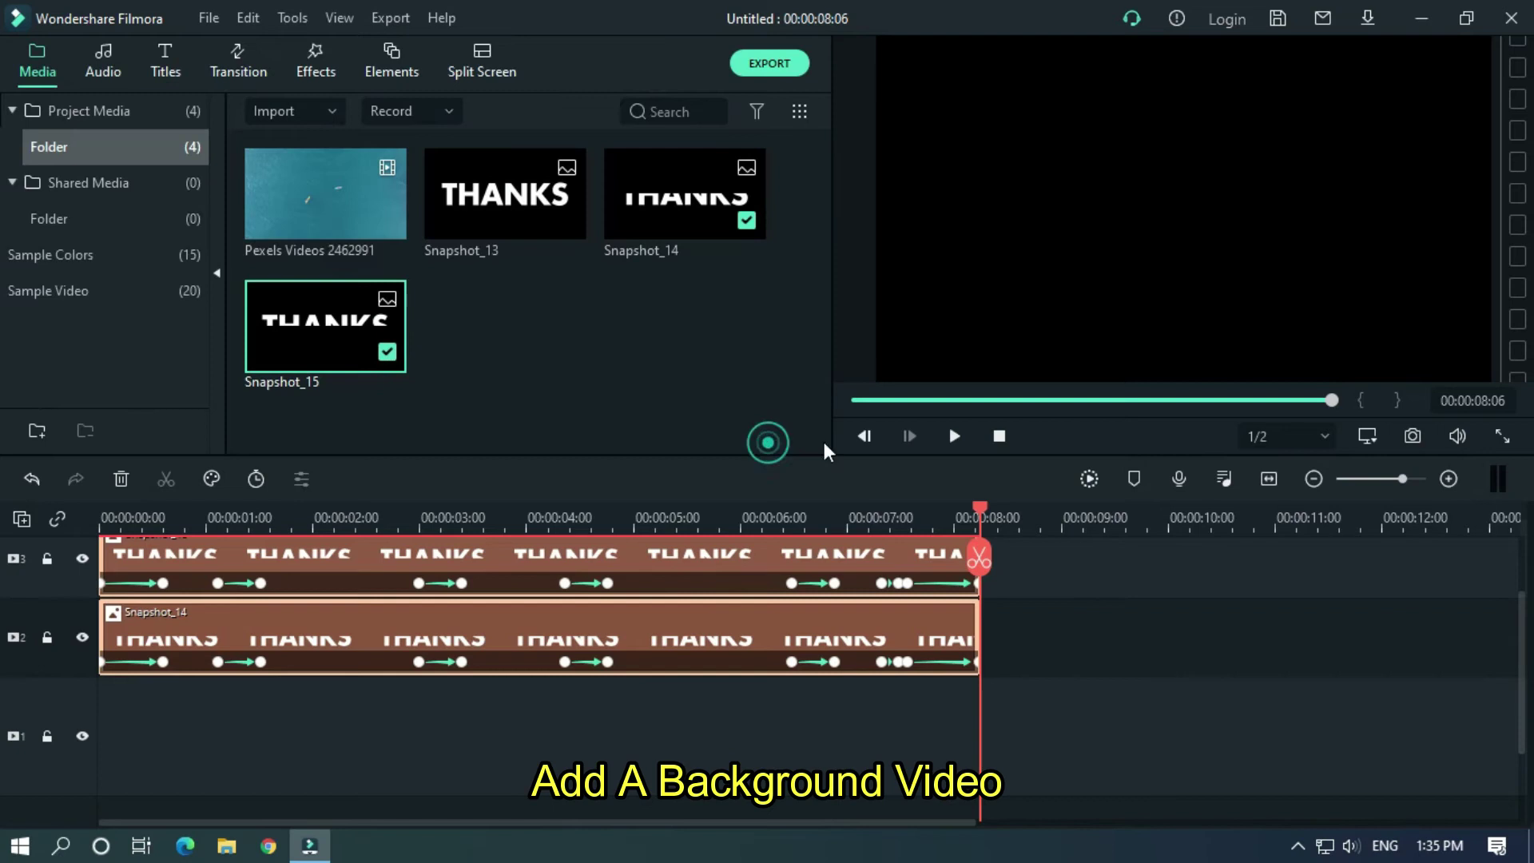
Add Pexels Videos 2462991 to track 1 as the background and remove everything past 00:00:08:06.
drag(328, 191, 35, 749)
click(911, 459)
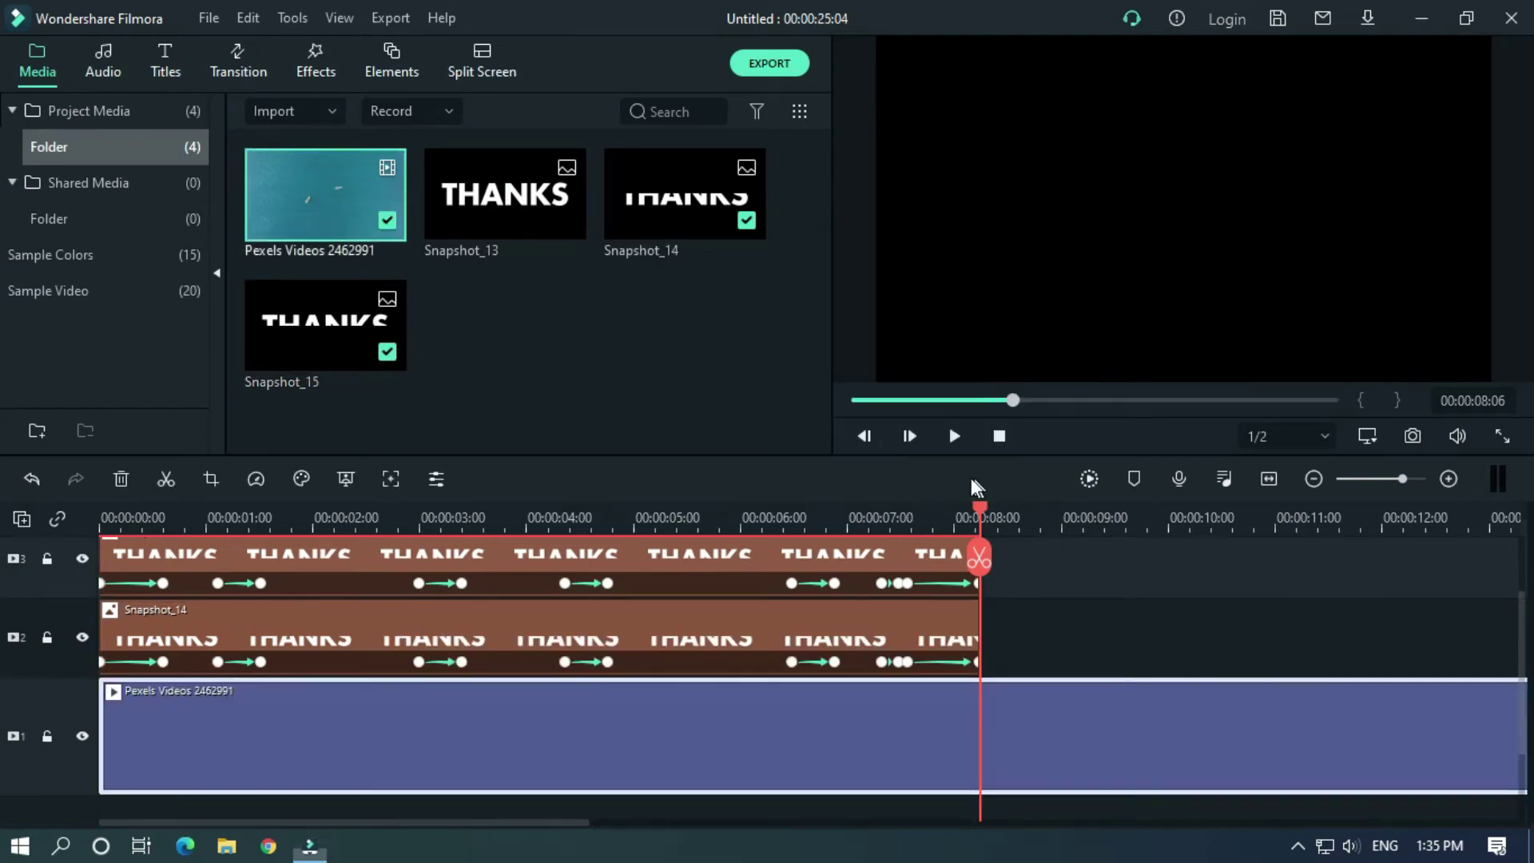
click(1022, 721)
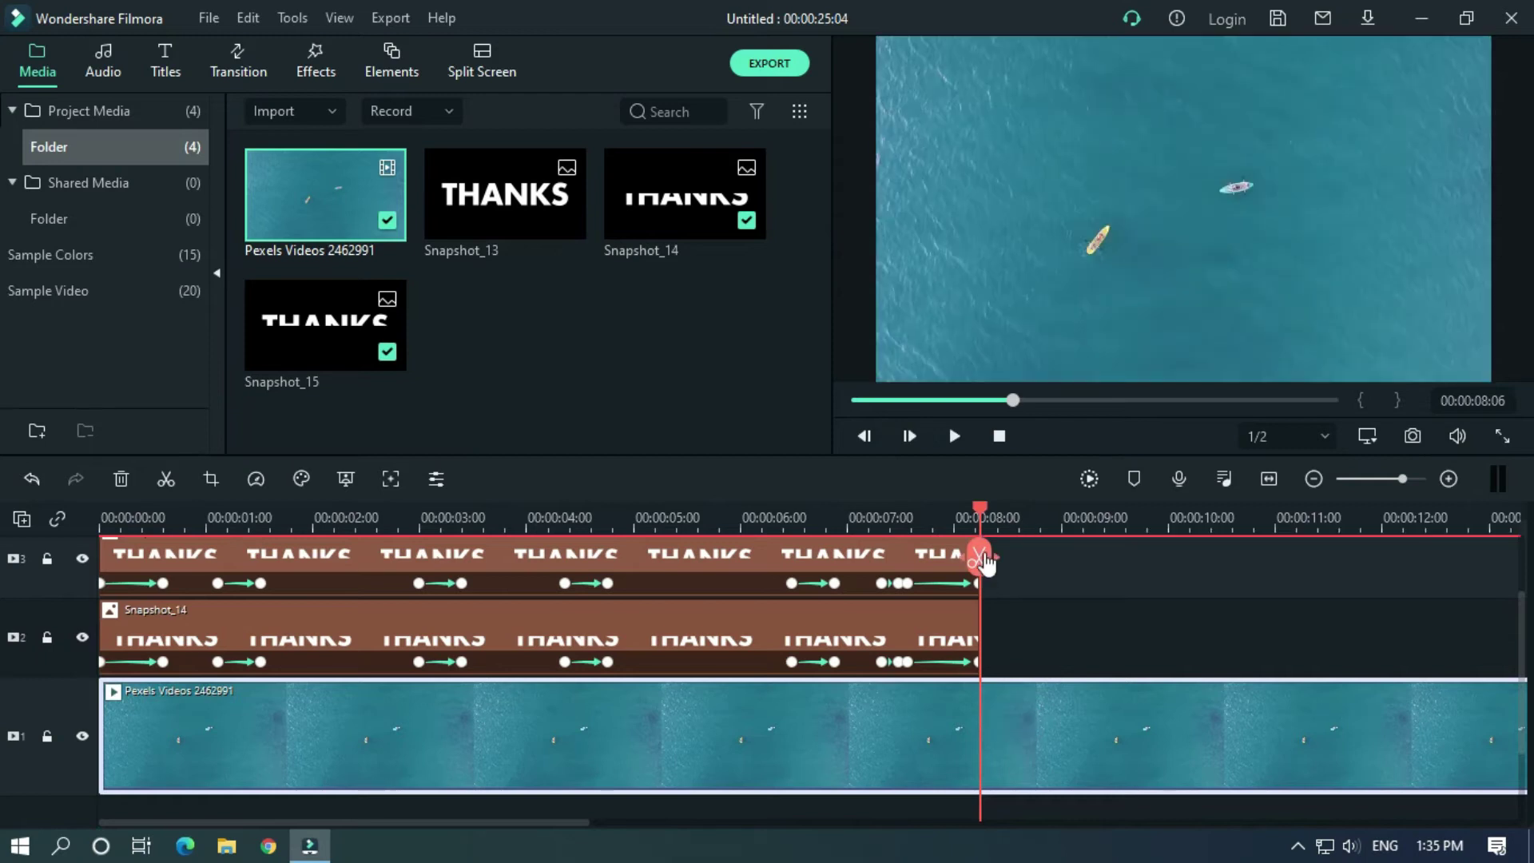
click(979, 559)
click(1074, 770)
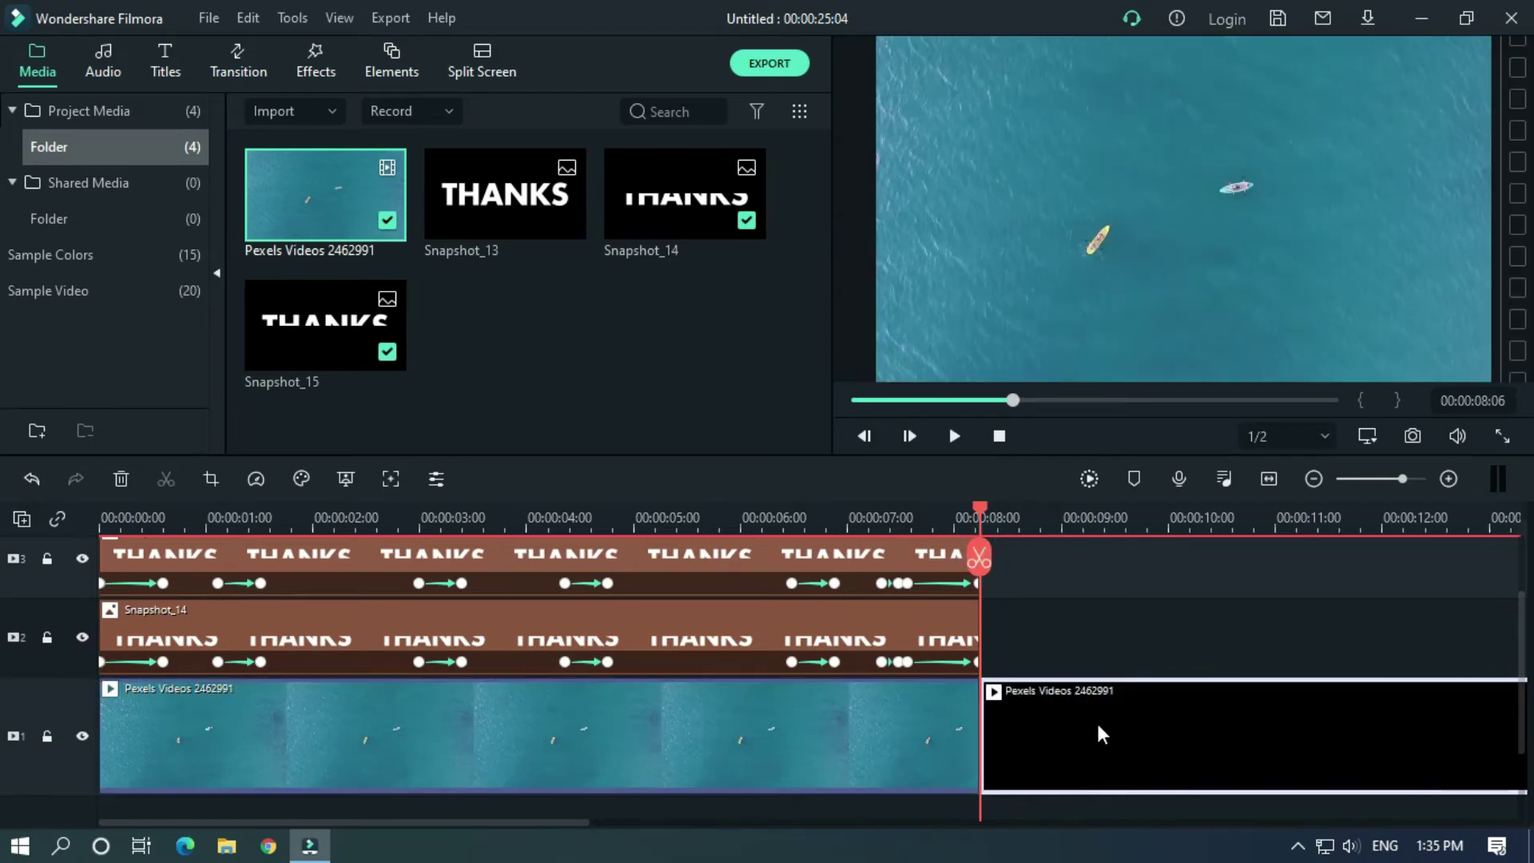
key(Delete)
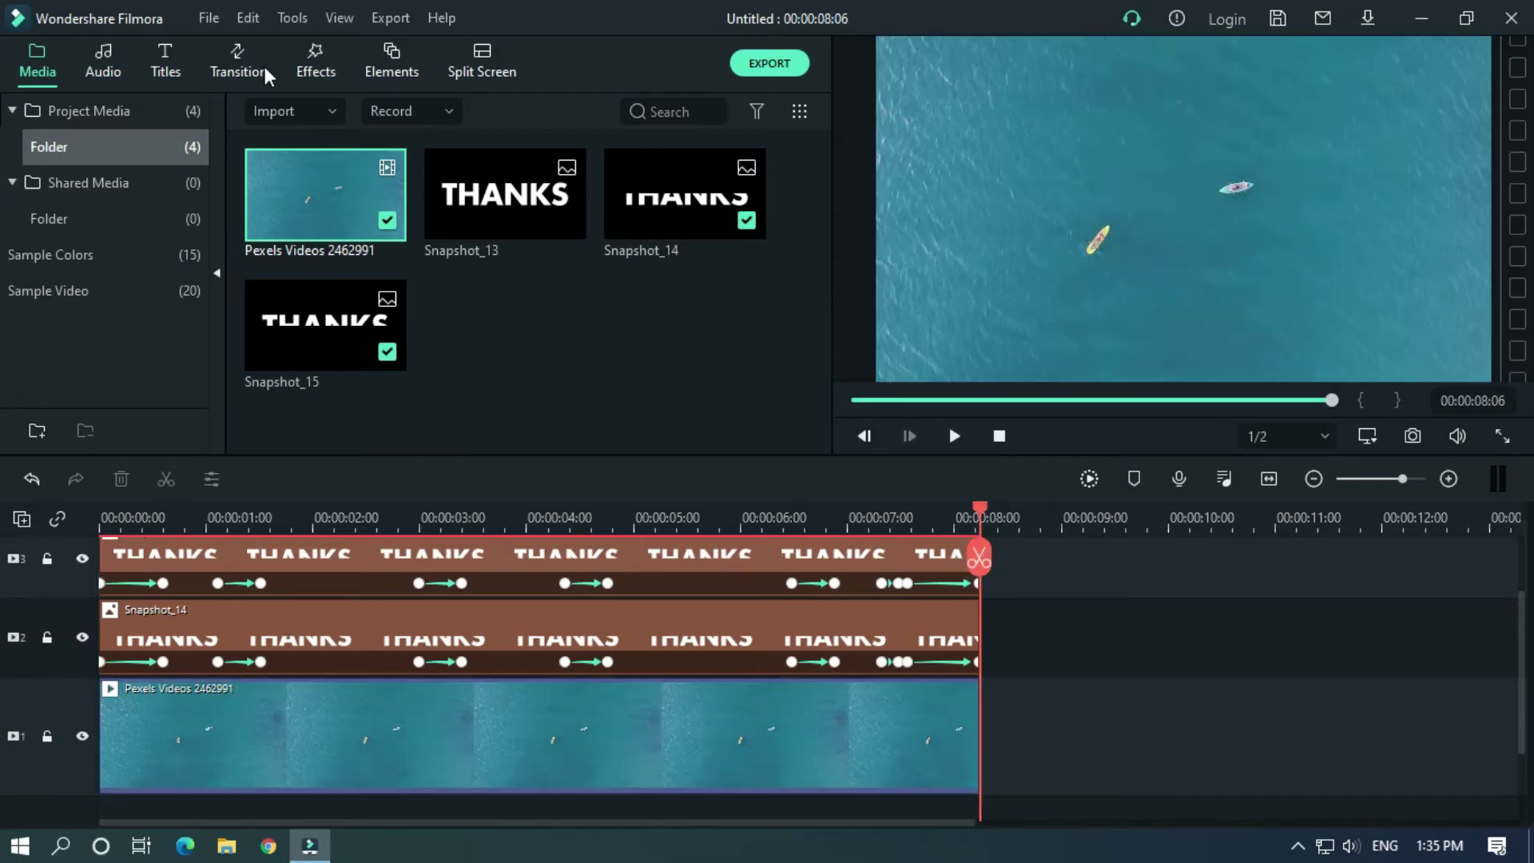
Apply the Square Blur effect to the background video and play the result.
click(315, 70)
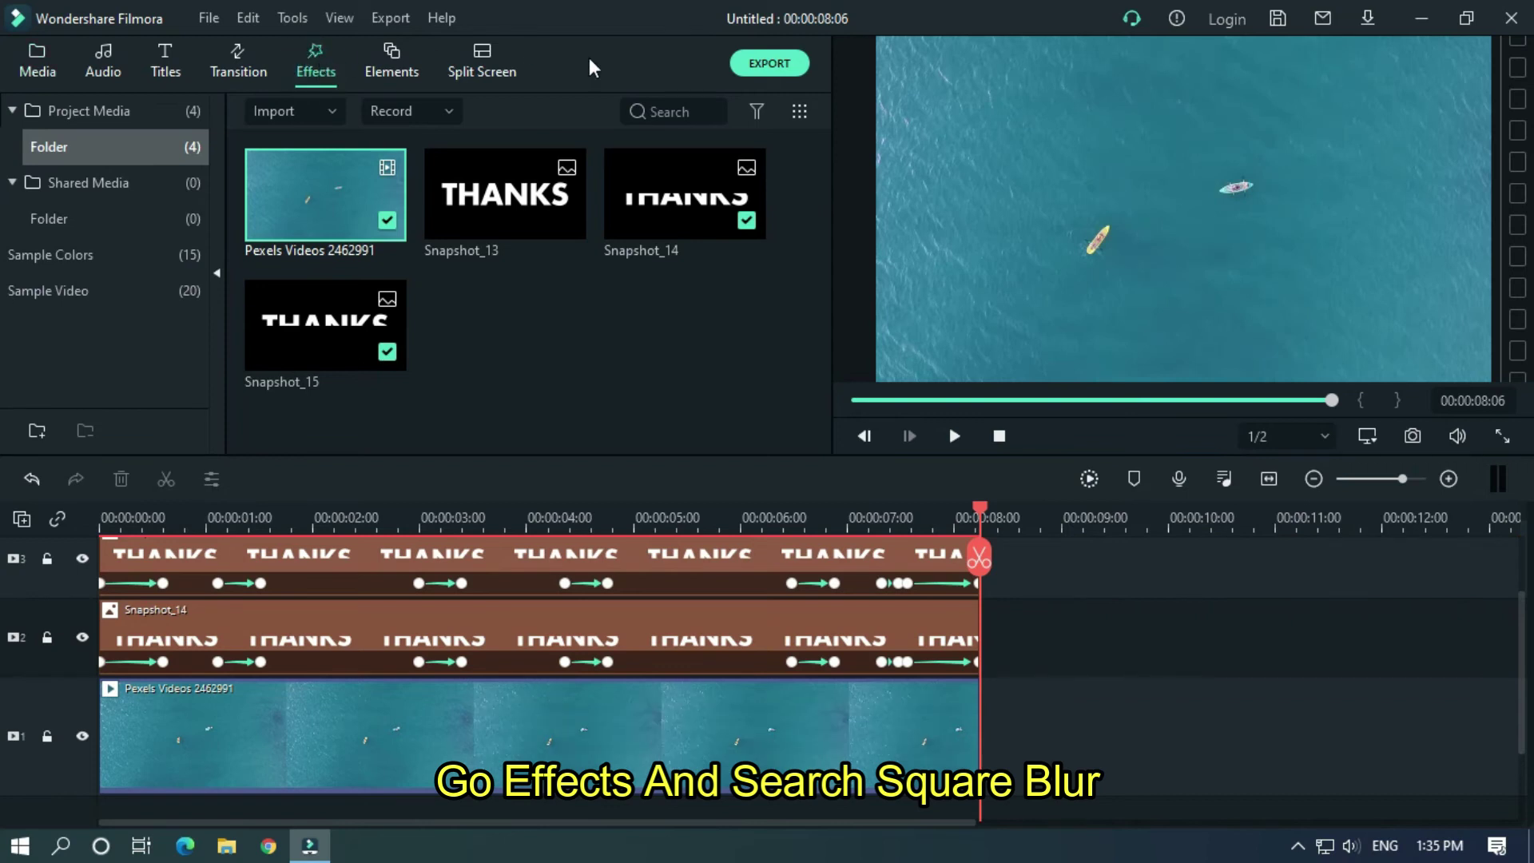
click(701, 112)
text(sq)
drag(351, 188, 349, 753)
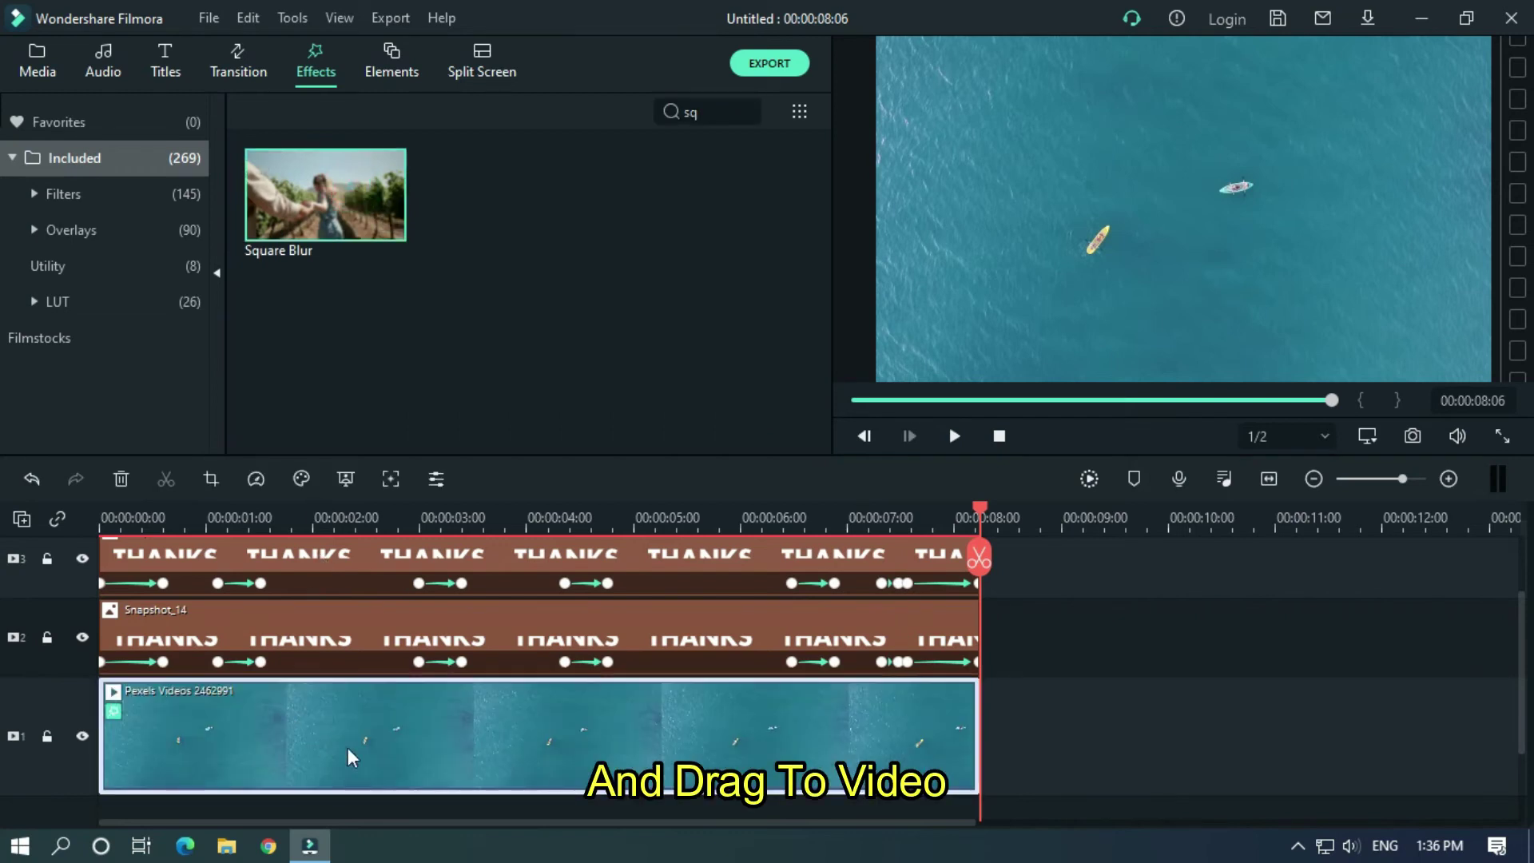
click(954, 435)
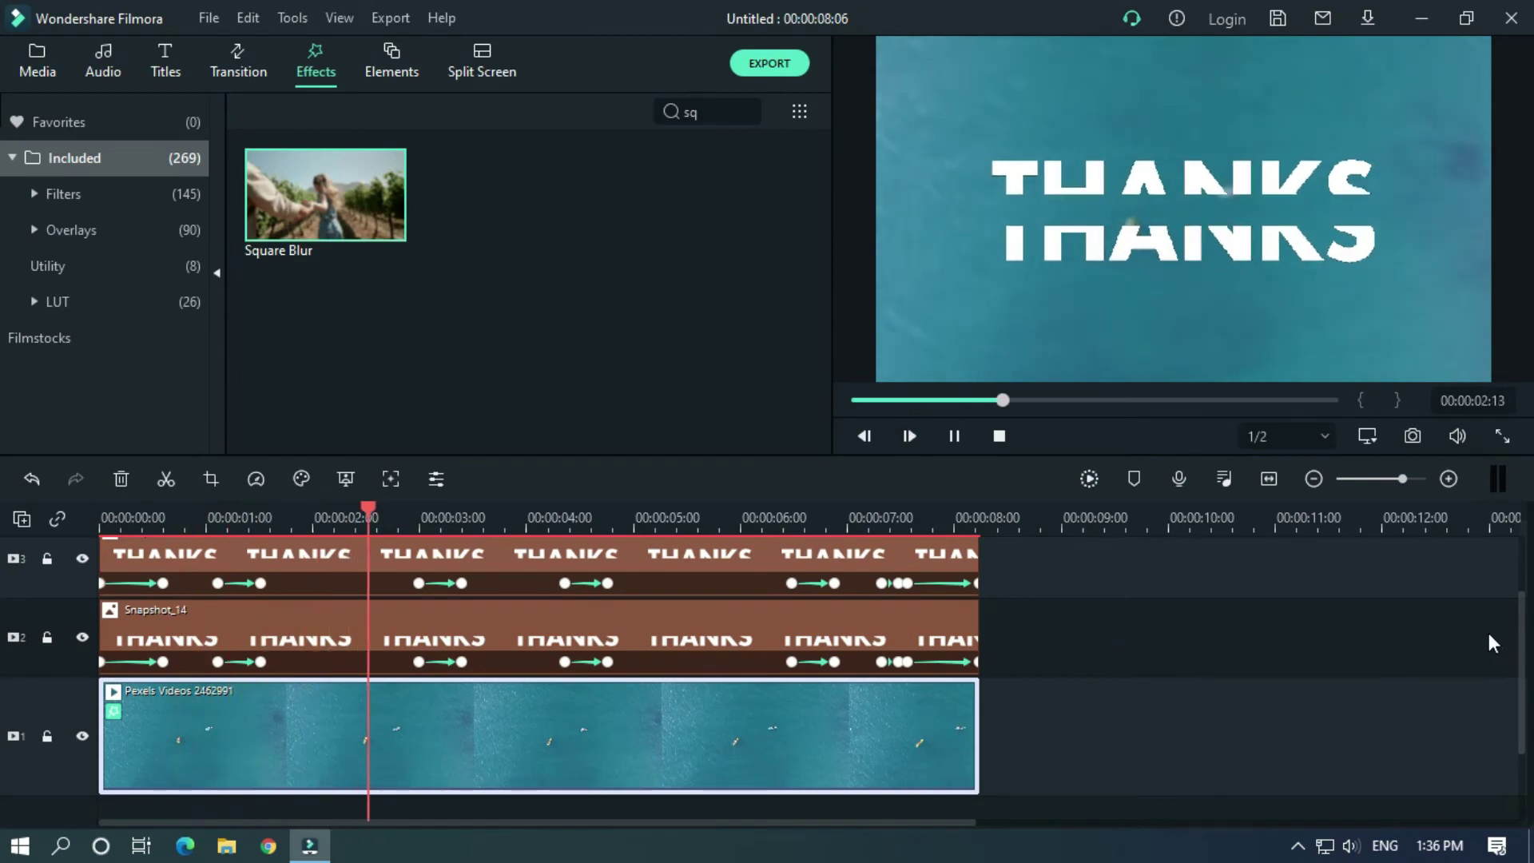
Place a Default Title on the track above the snapshots, running from 00:00:01:03 to 00:00:03:10.
drag(1520, 626, 1522, 571)
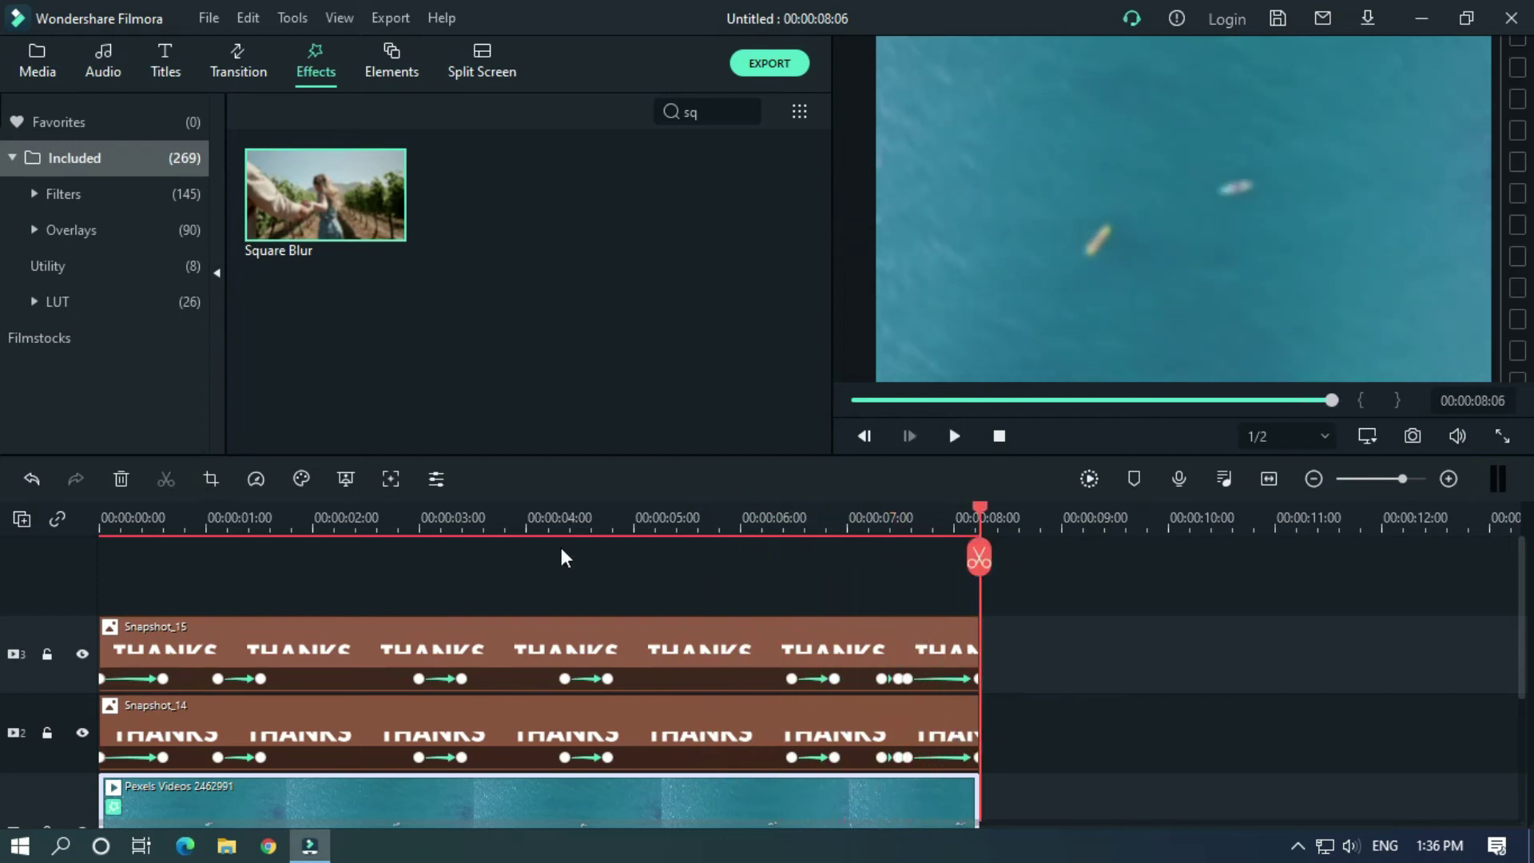
drag(936, 403, 740, 395)
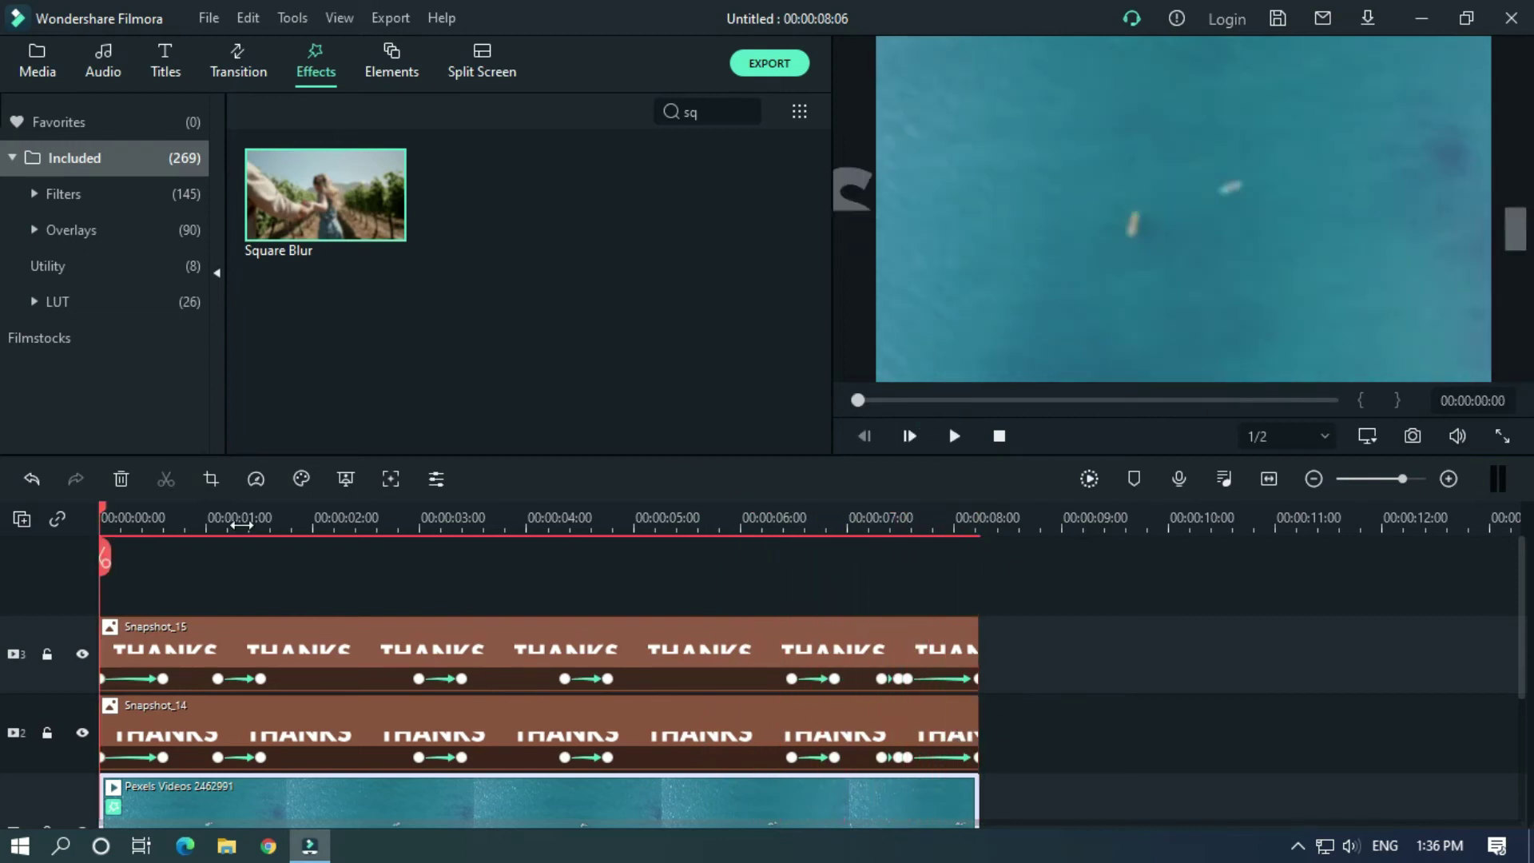
click(217, 525)
scroll(376, 524, up, 3)
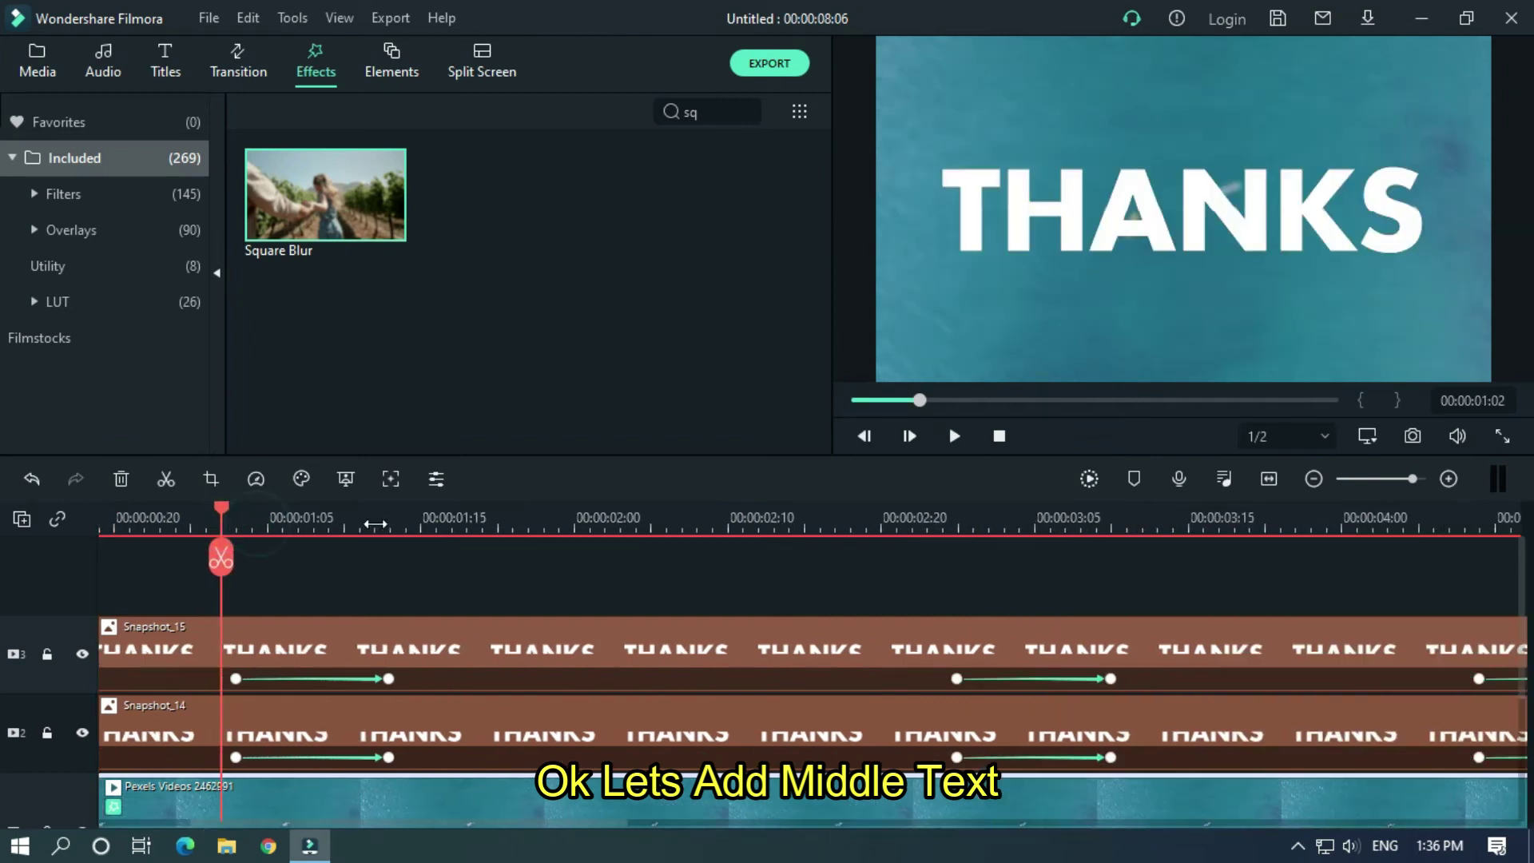
drag(224, 508, 246, 510)
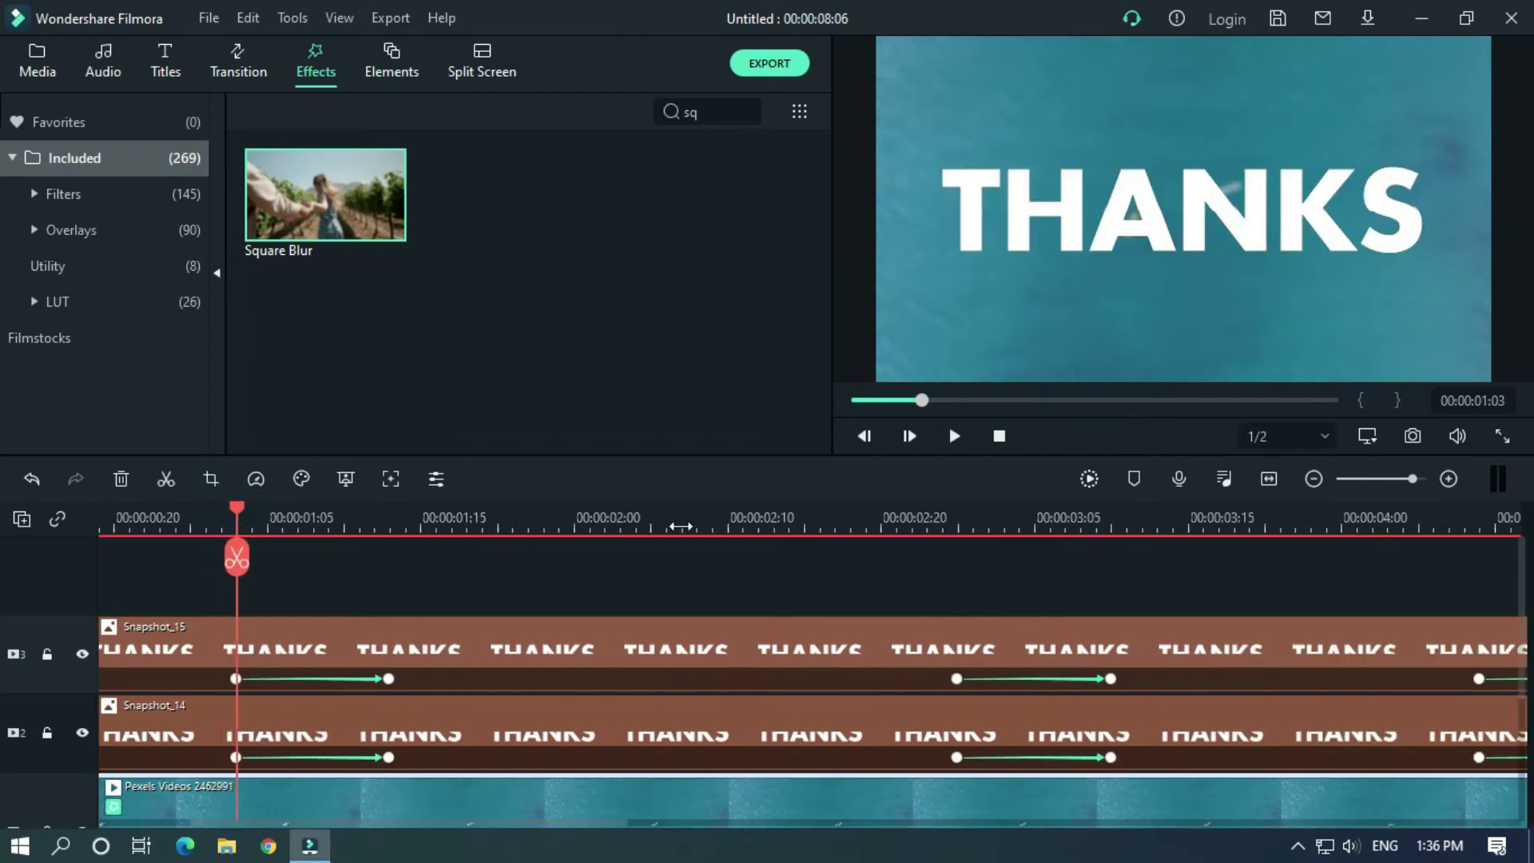
drag(732, 530, 532, 520)
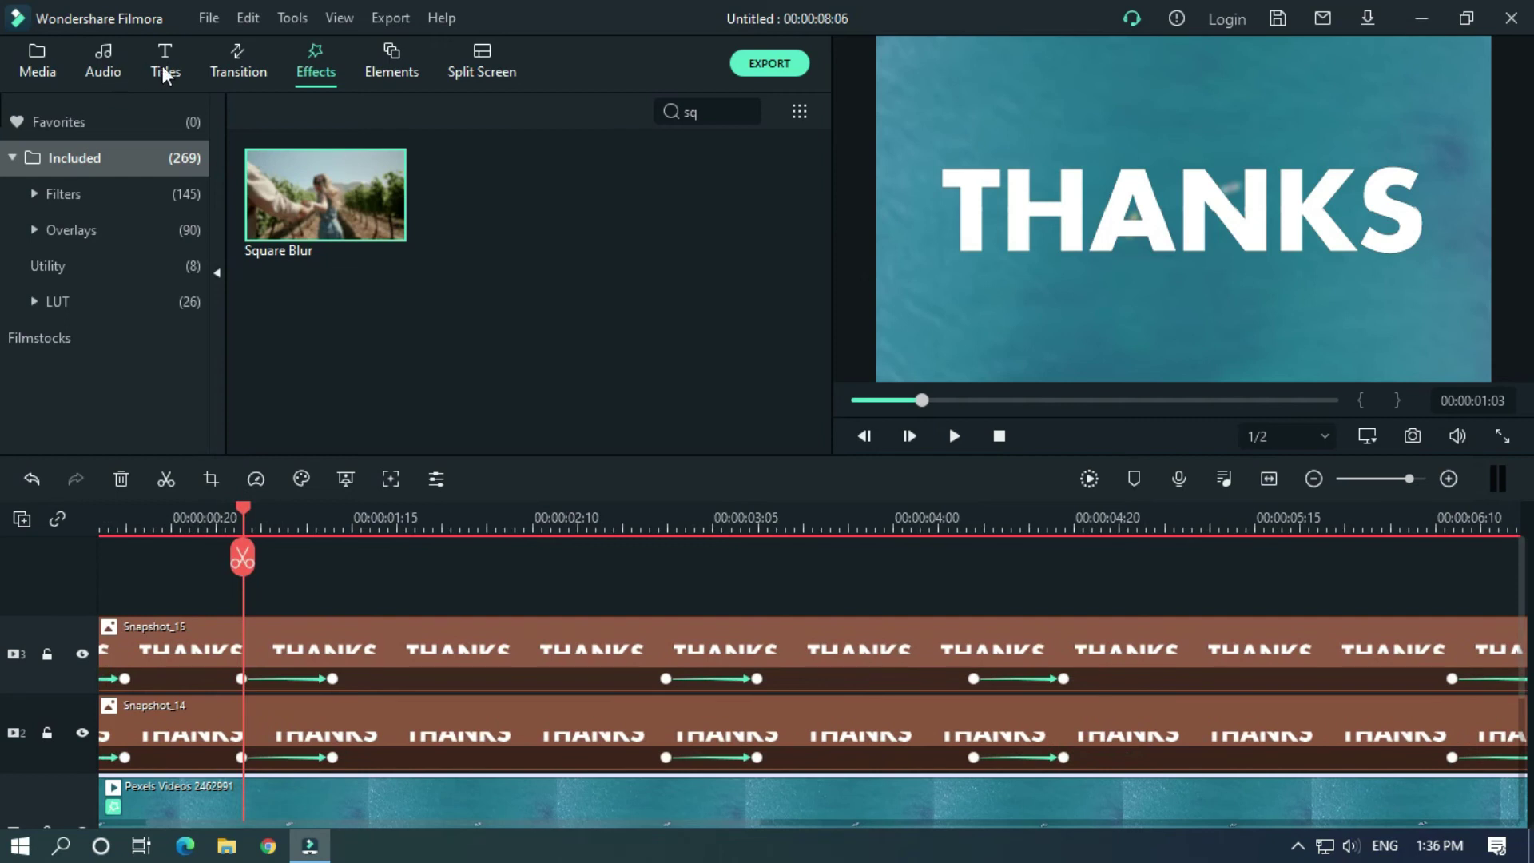
click(166, 63)
drag(318, 478, 251, 582)
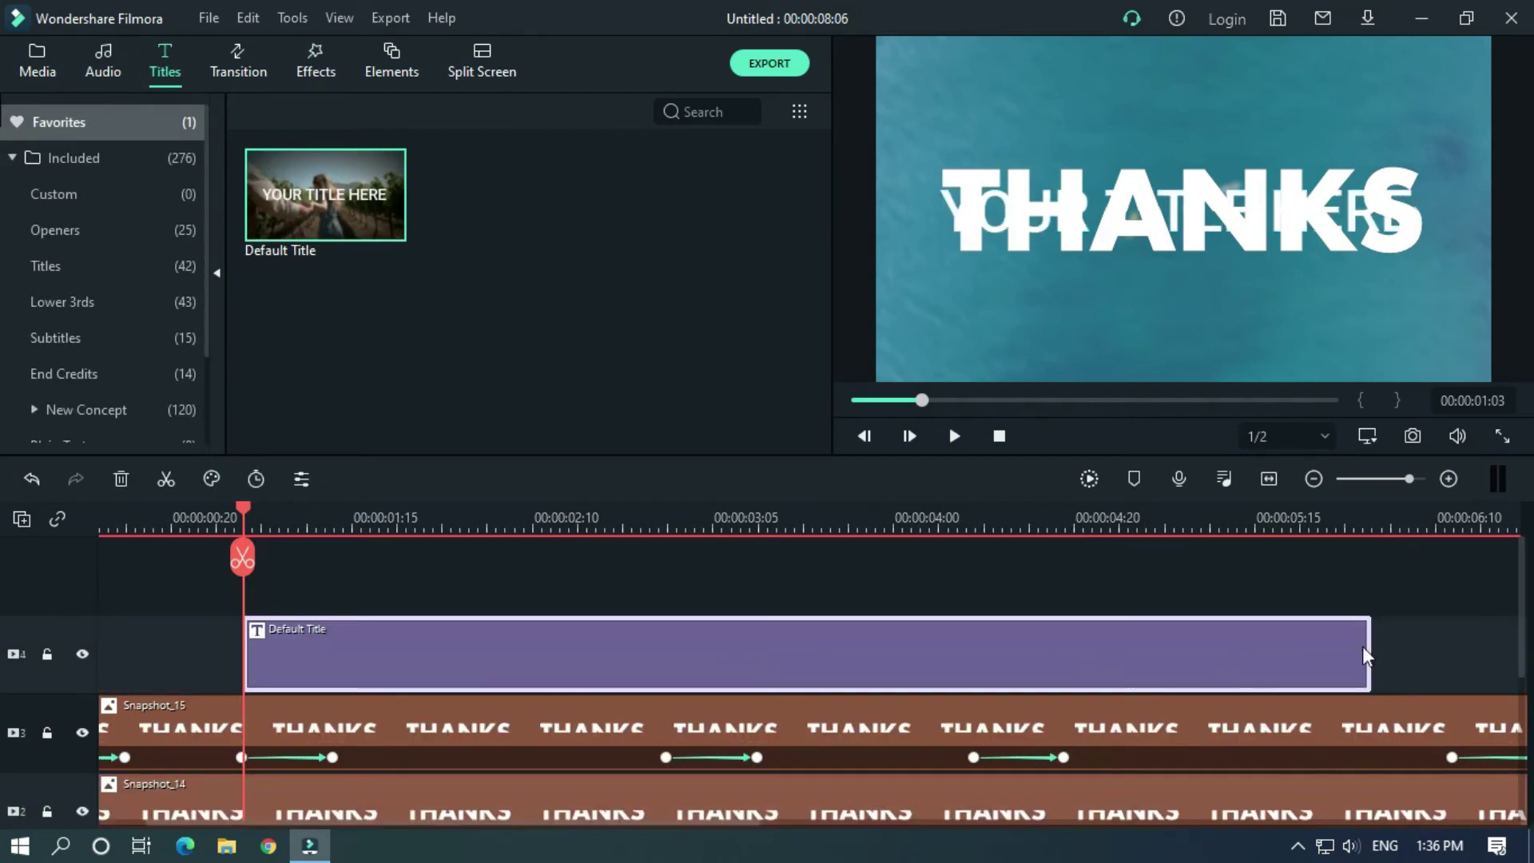
drag(1323, 644, 756, 673)
click(759, 523)
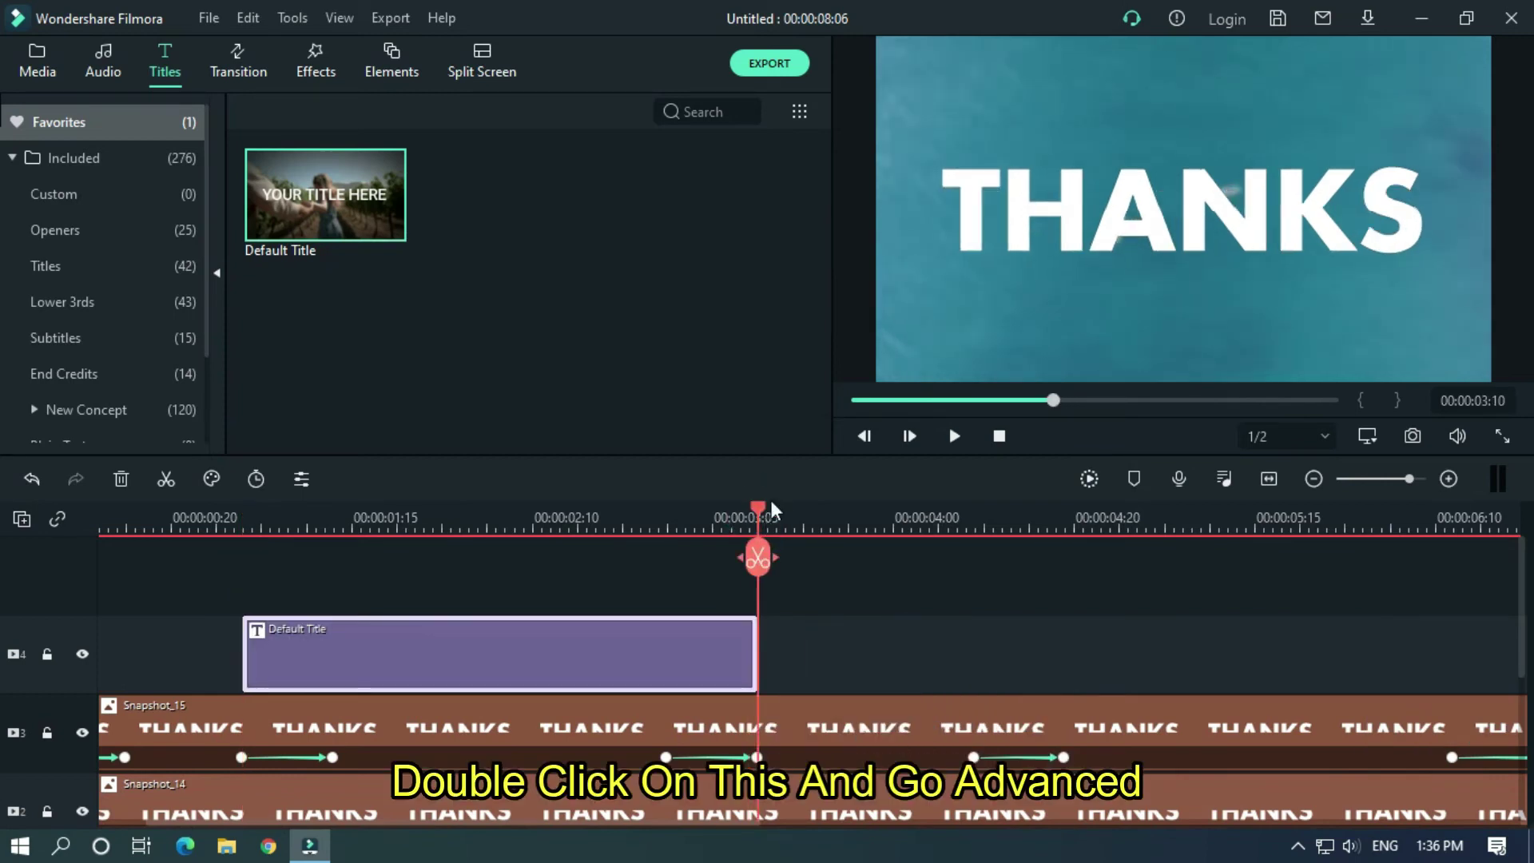
Open the Default Title in the advanced text editor and replace its text with FOR WATCHING.
drag(760, 505, 253, 583)
double_click(562, 654)
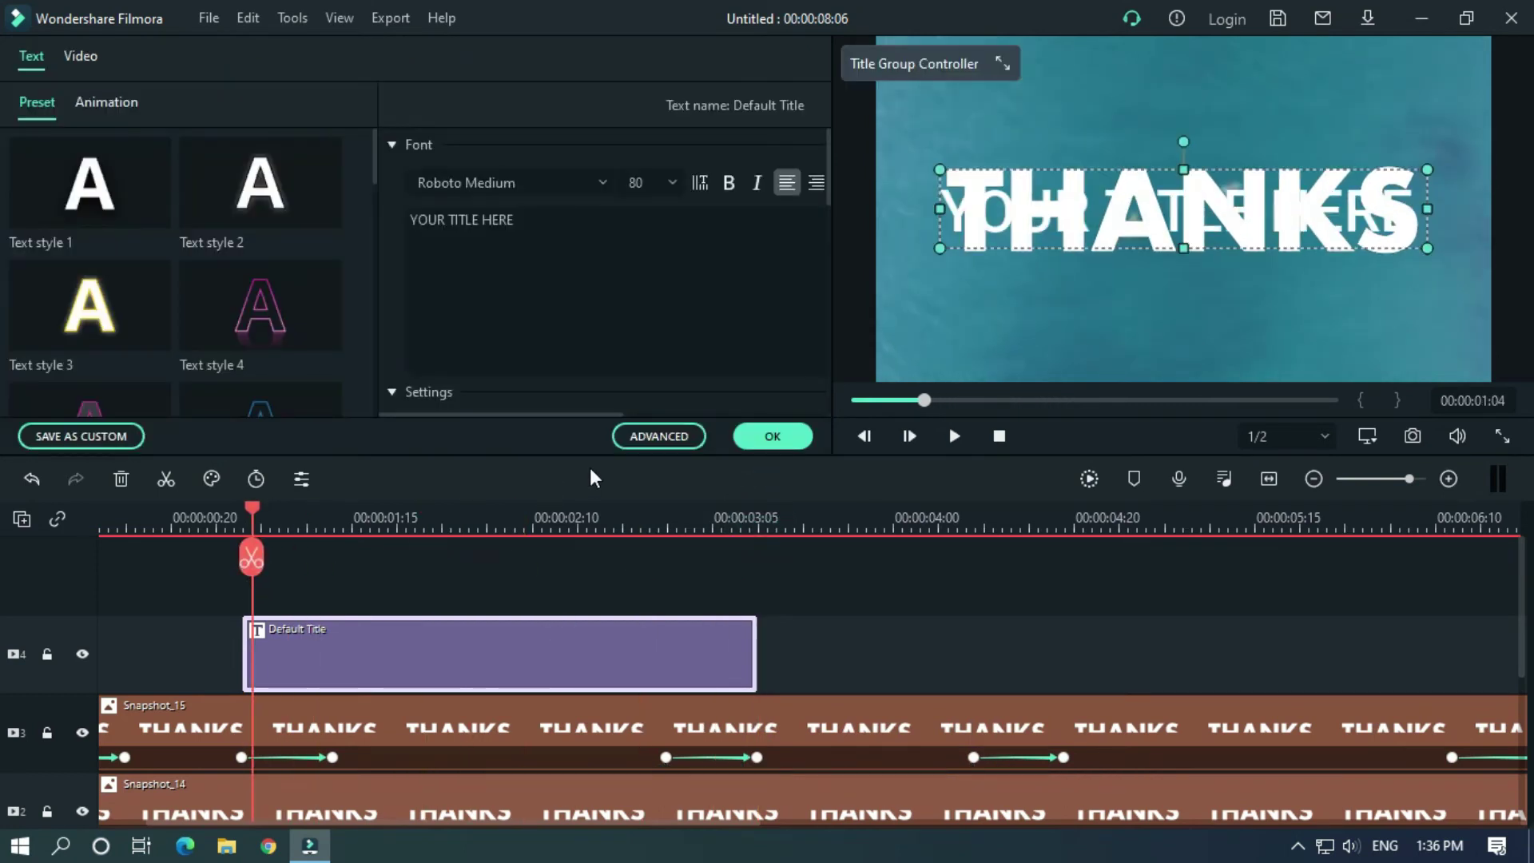
click(654, 436)
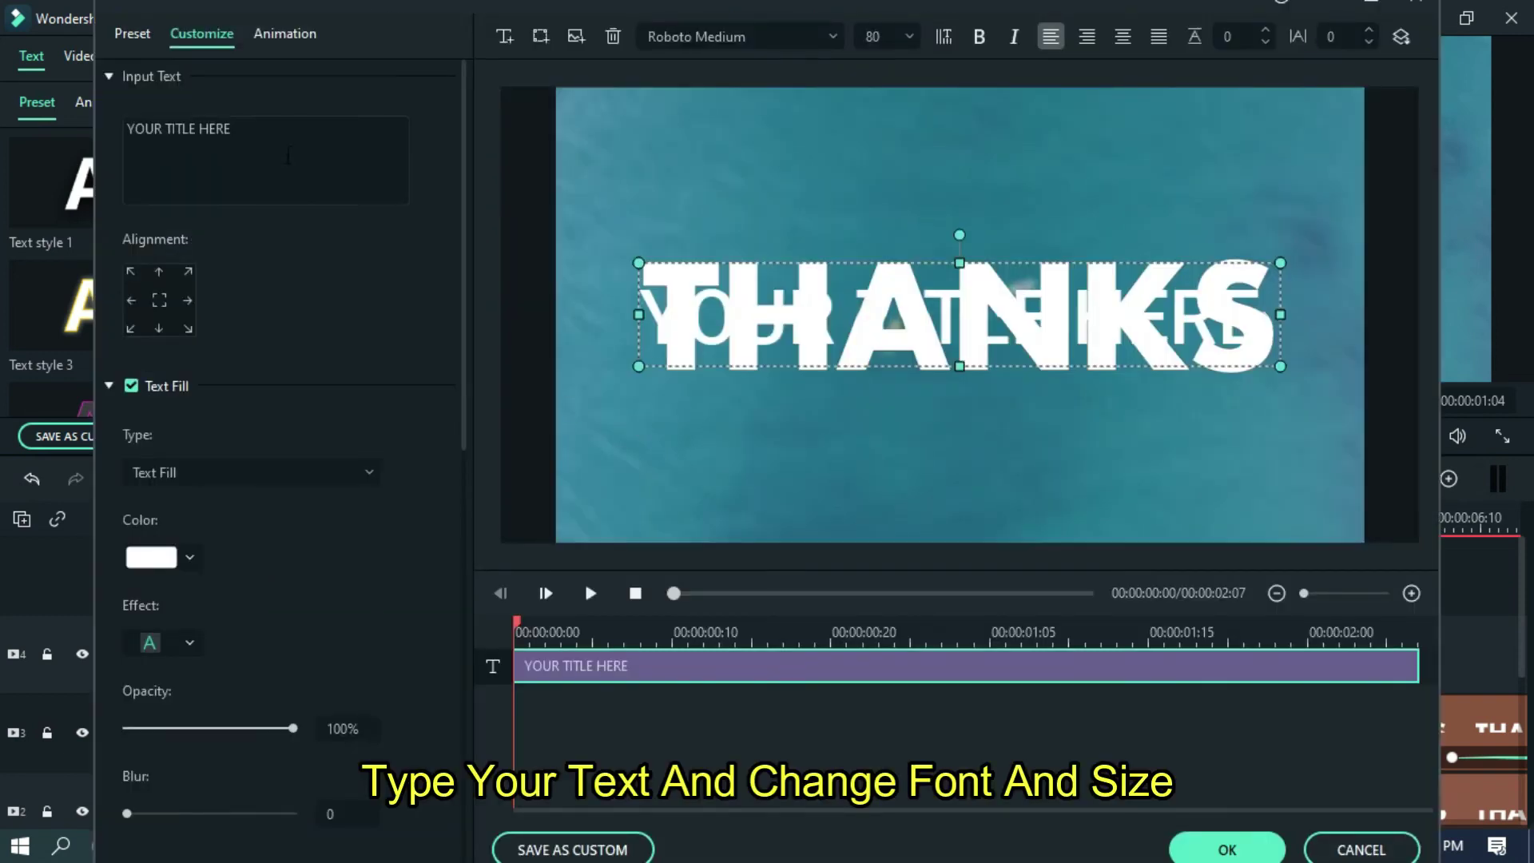
drag(288, 156, 120, 128)
text(FOR WATCHING)
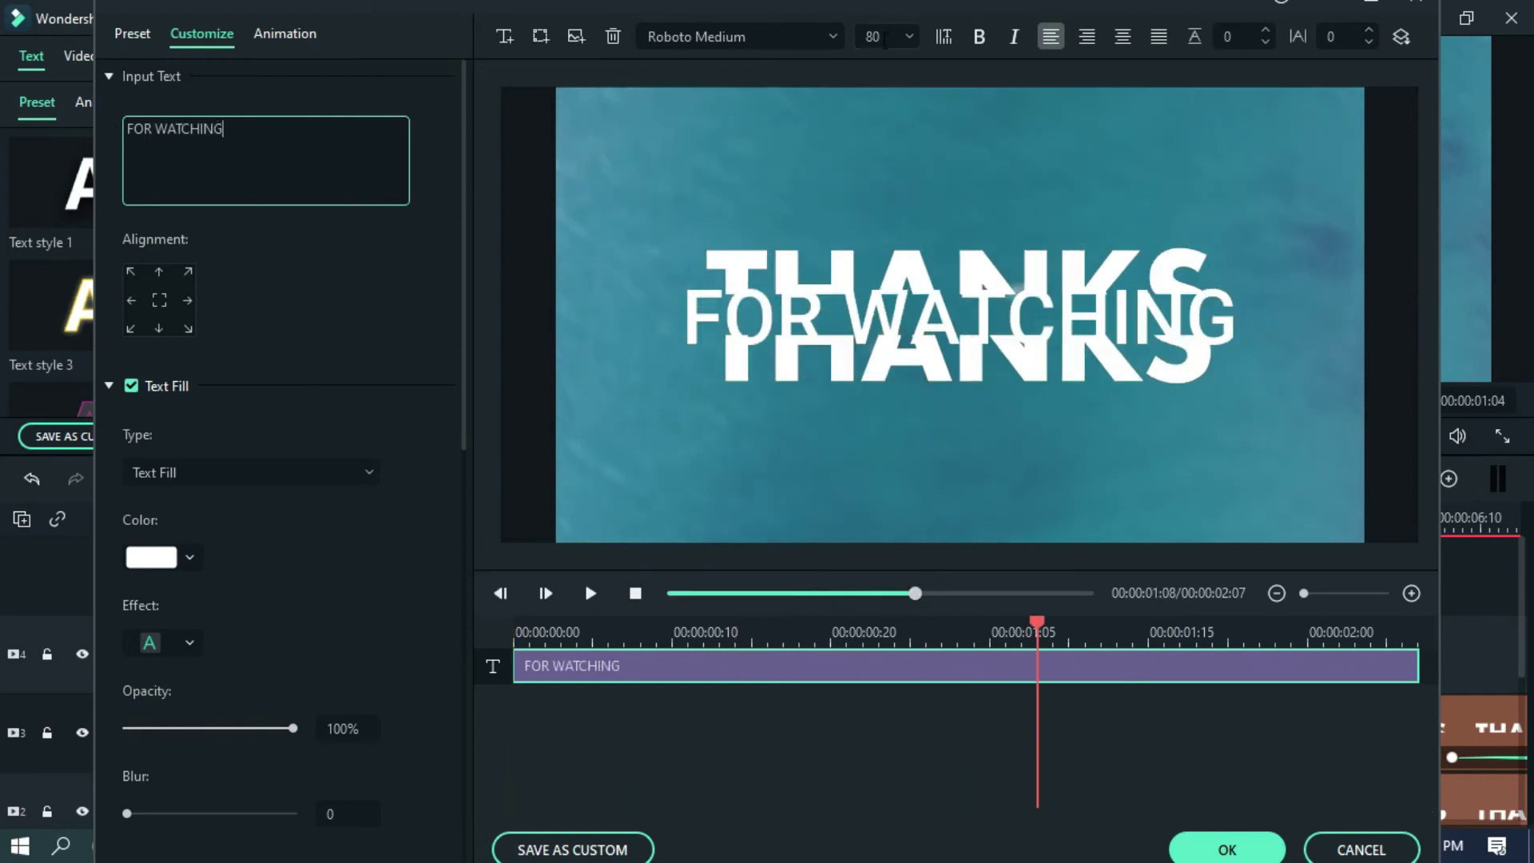
Format FOR WATCHING in Futura-Bold, size 45, letter spacing 8, and centre it between the THANKS halves.
double_click(884, 37)
text(55)
text(50)
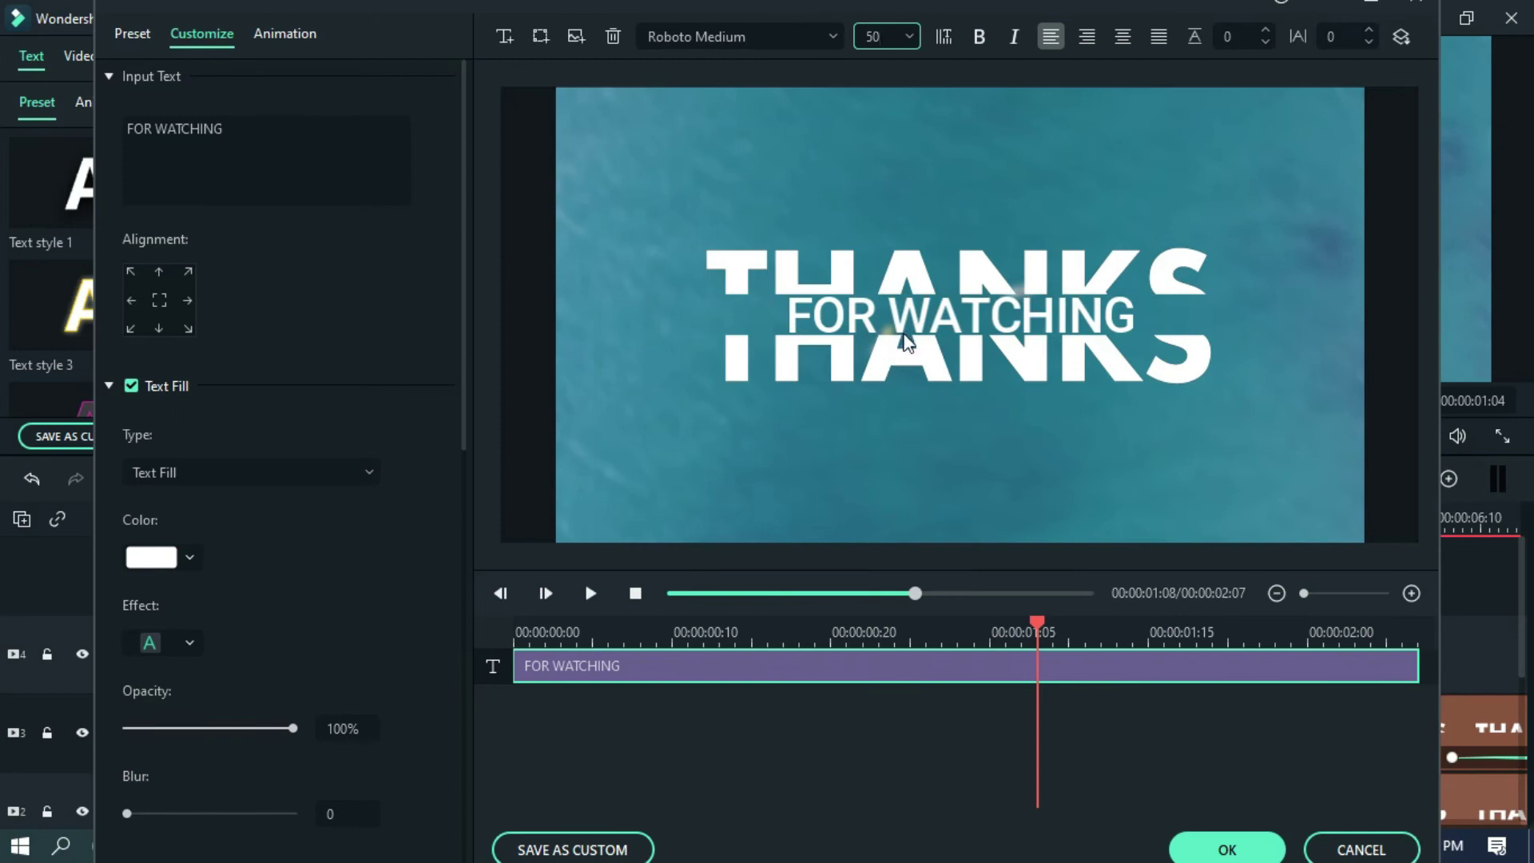
key(Return)
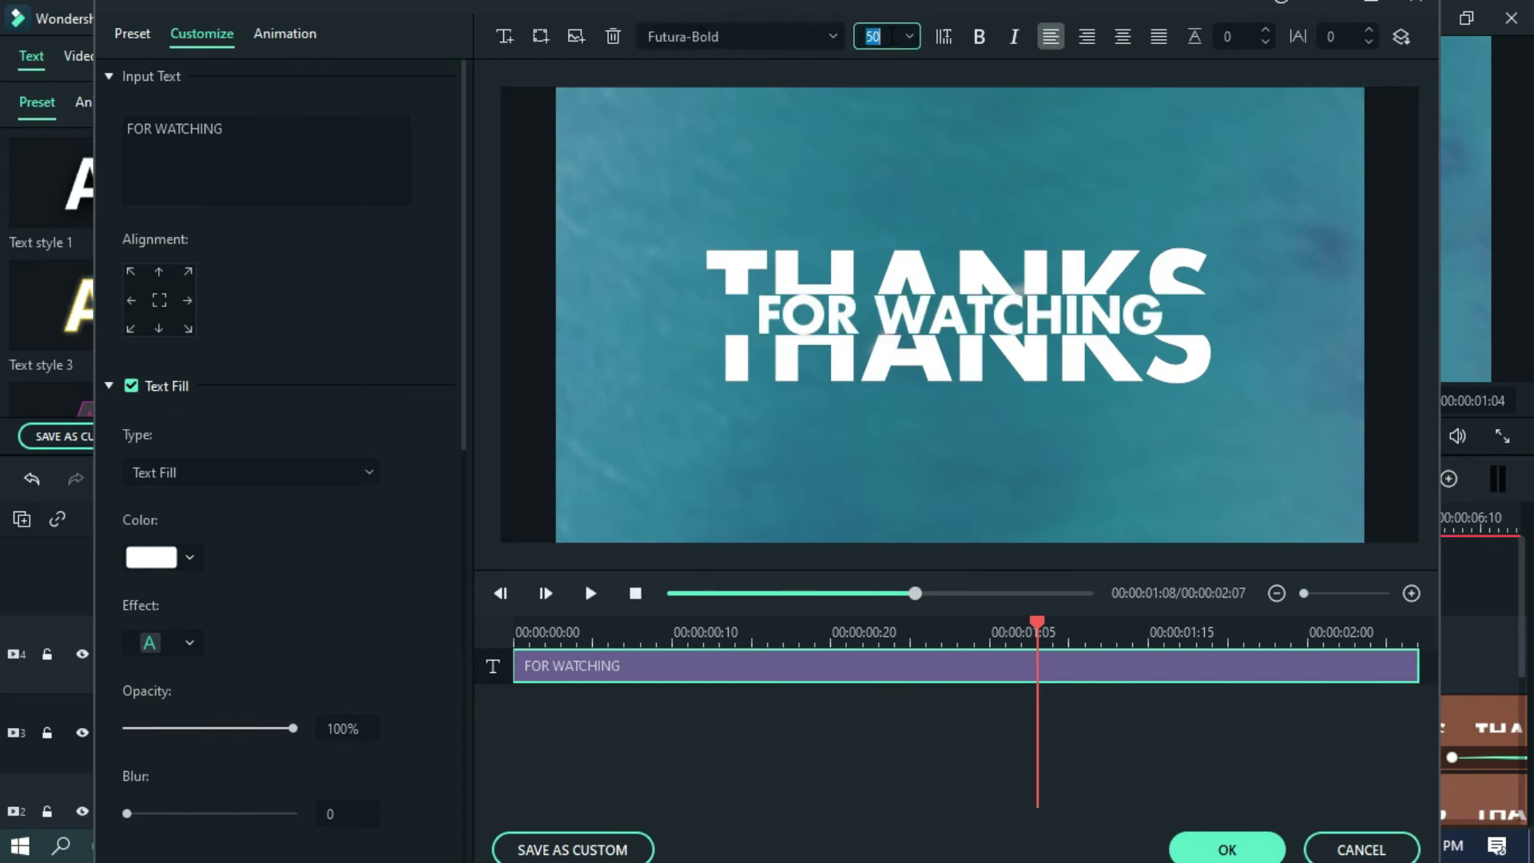
text(45)
key(Return)
scroll(1331, 41, up, 8)
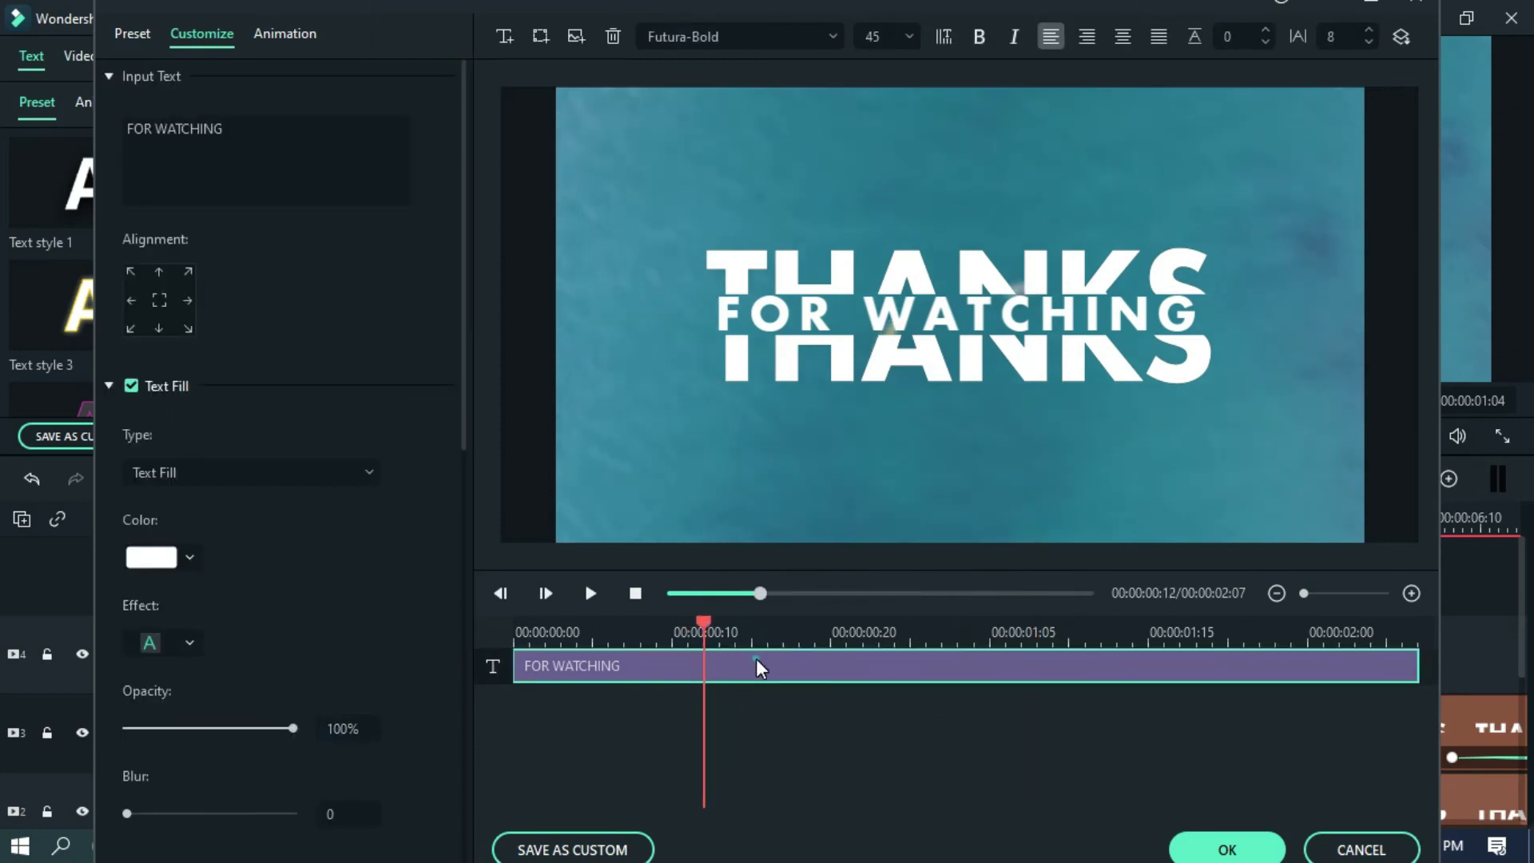
drag(905, 332, 913, 373)
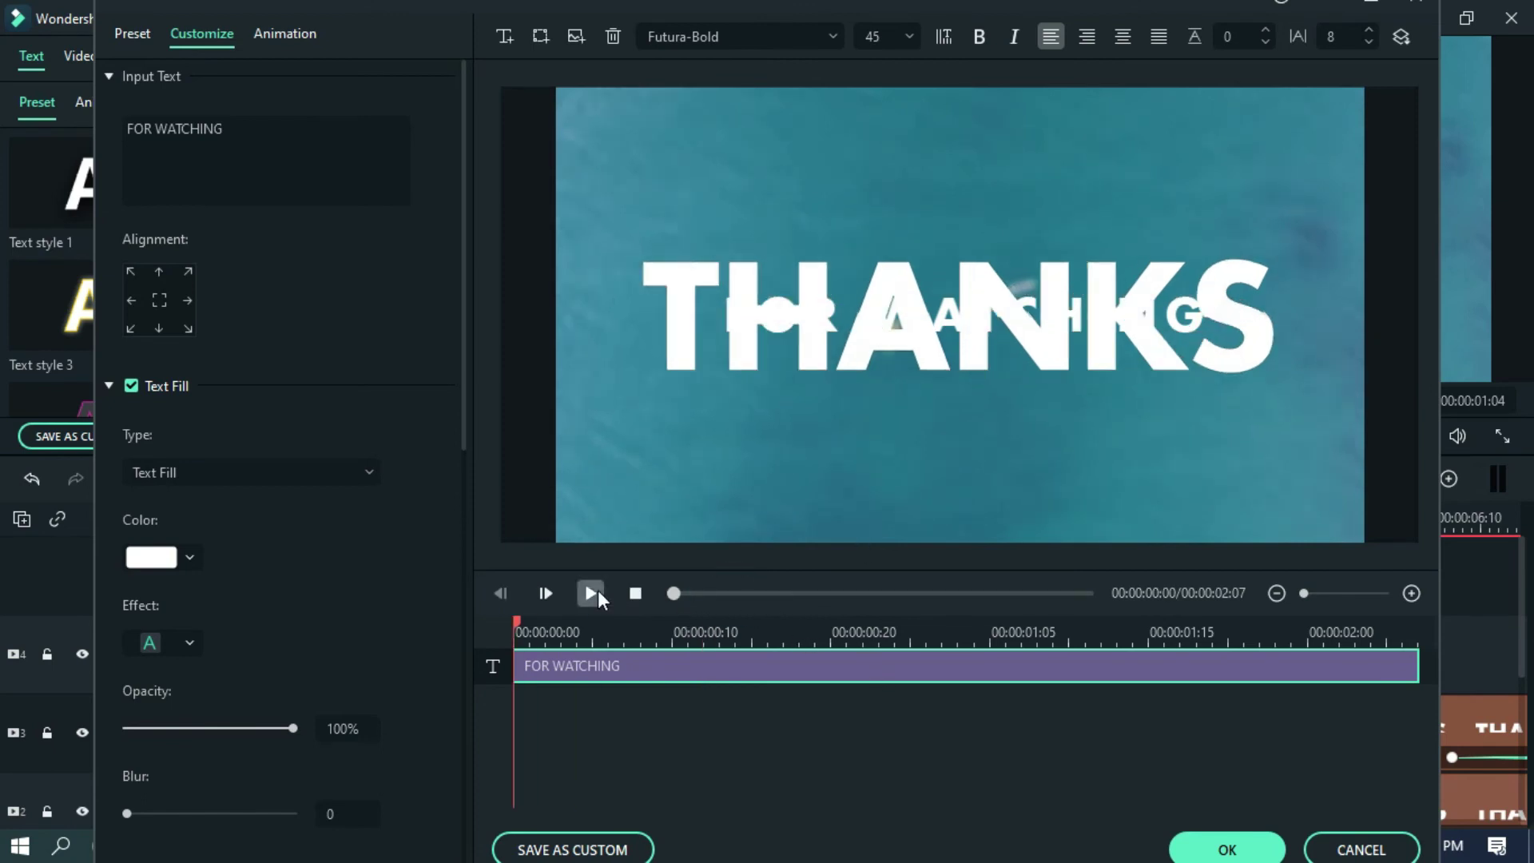
click(591, 593)
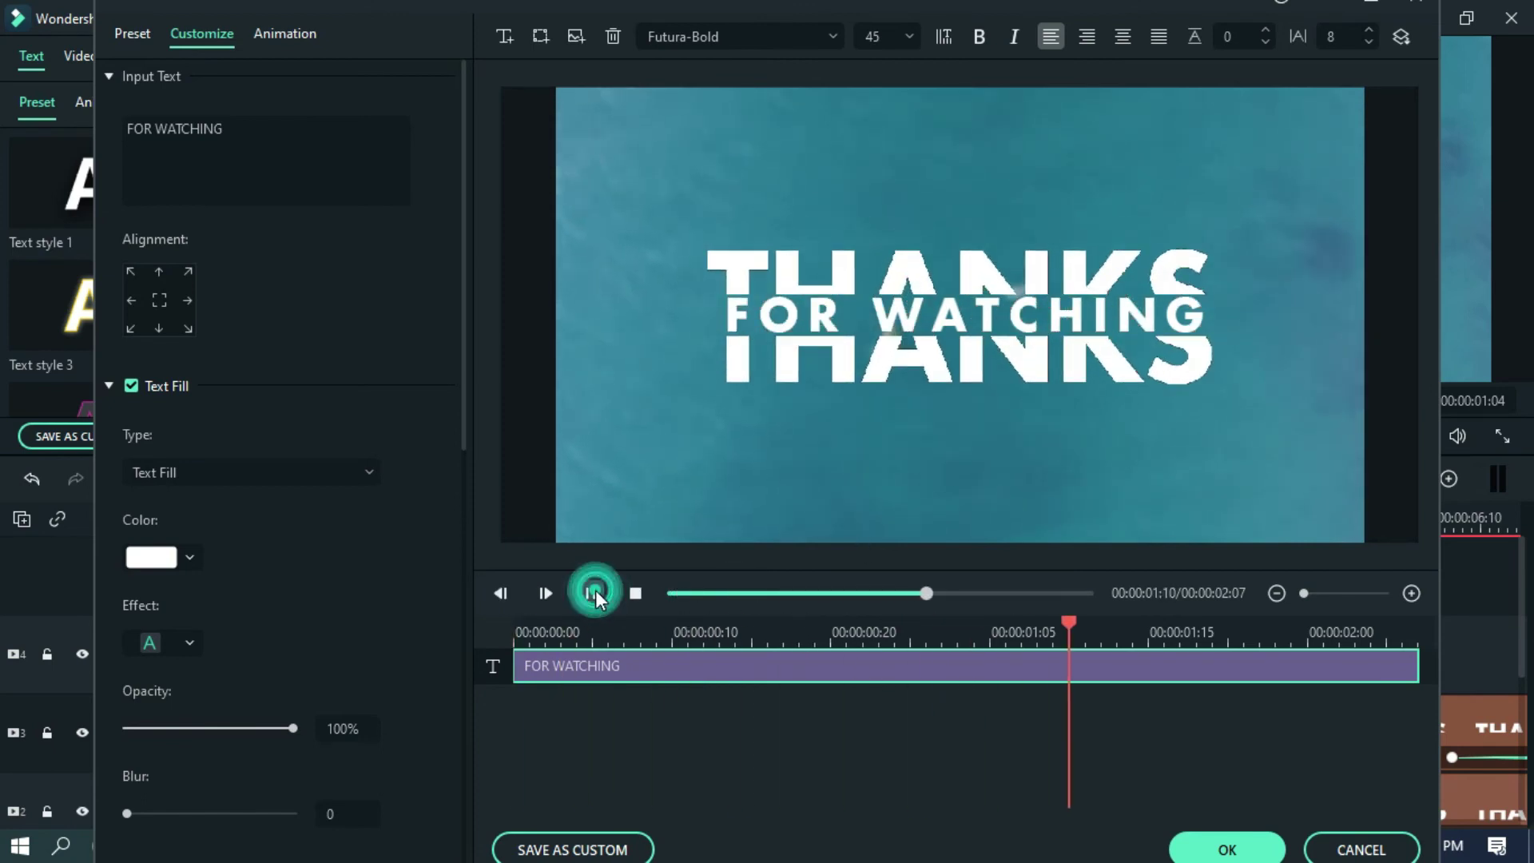
Apply the Drop1 text animation to the FOR WATCHING title.
click(304, 37)
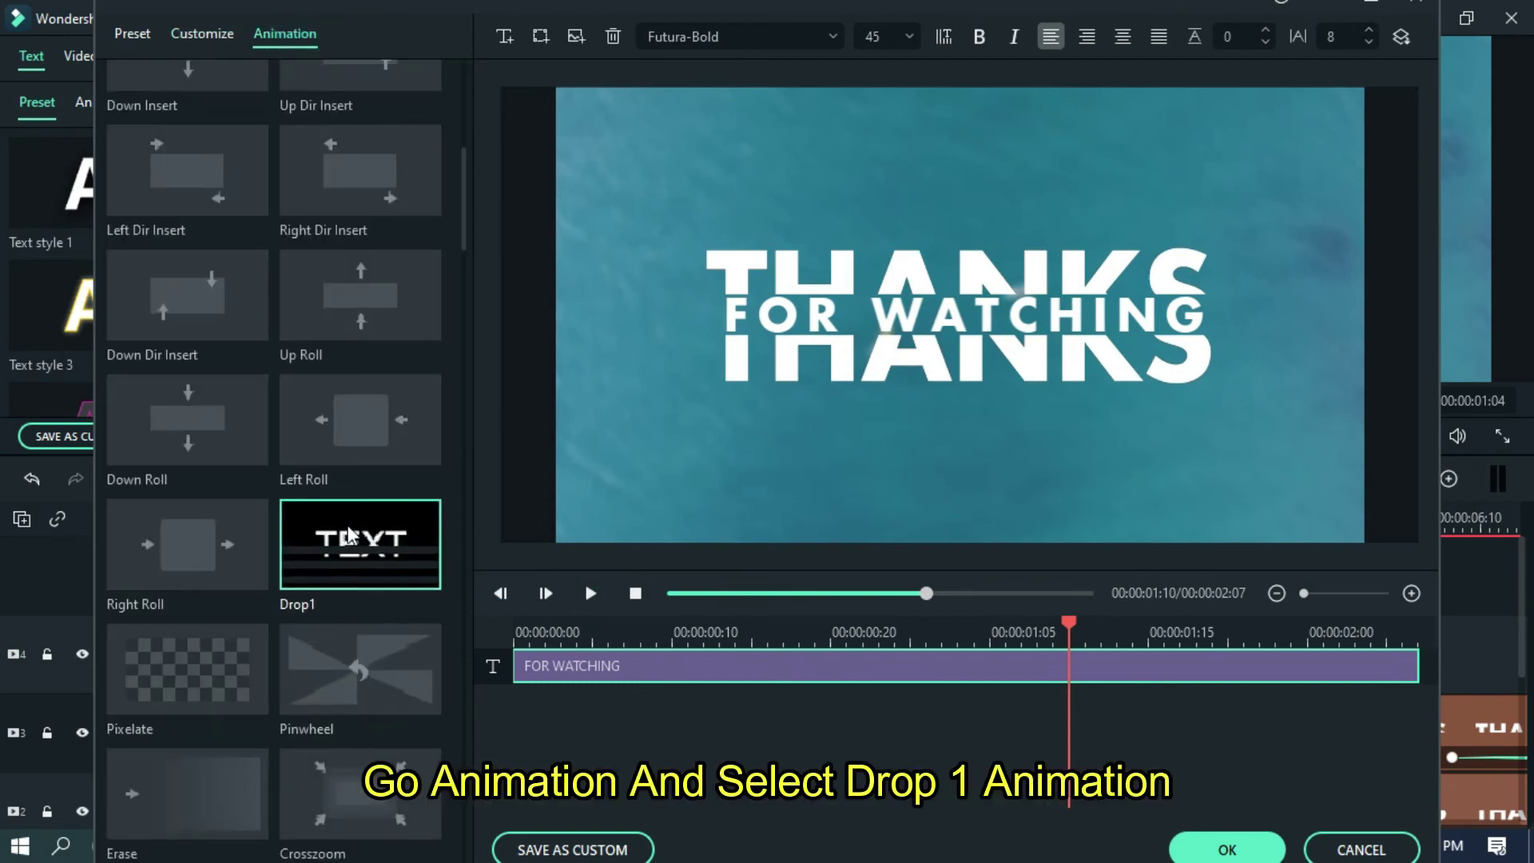
mouse_move(467, 198)
mouse_down()
mouse_move(480, 548)
mouse_move(492, 154)
mouse_move(490, 315)
mouse_move(489, 212)
mouse_up()
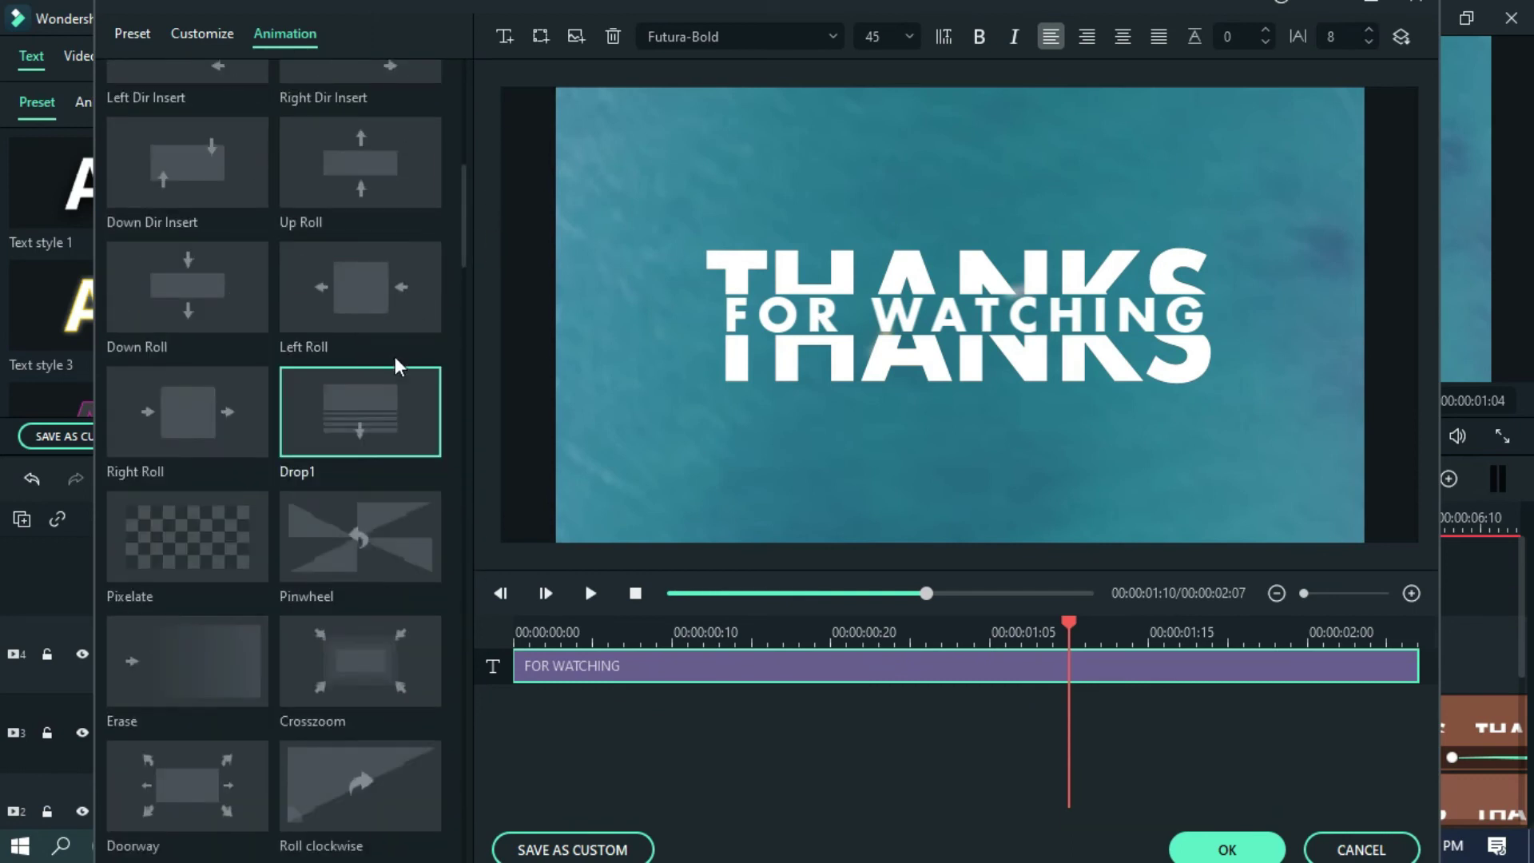
double_click(355, 412)
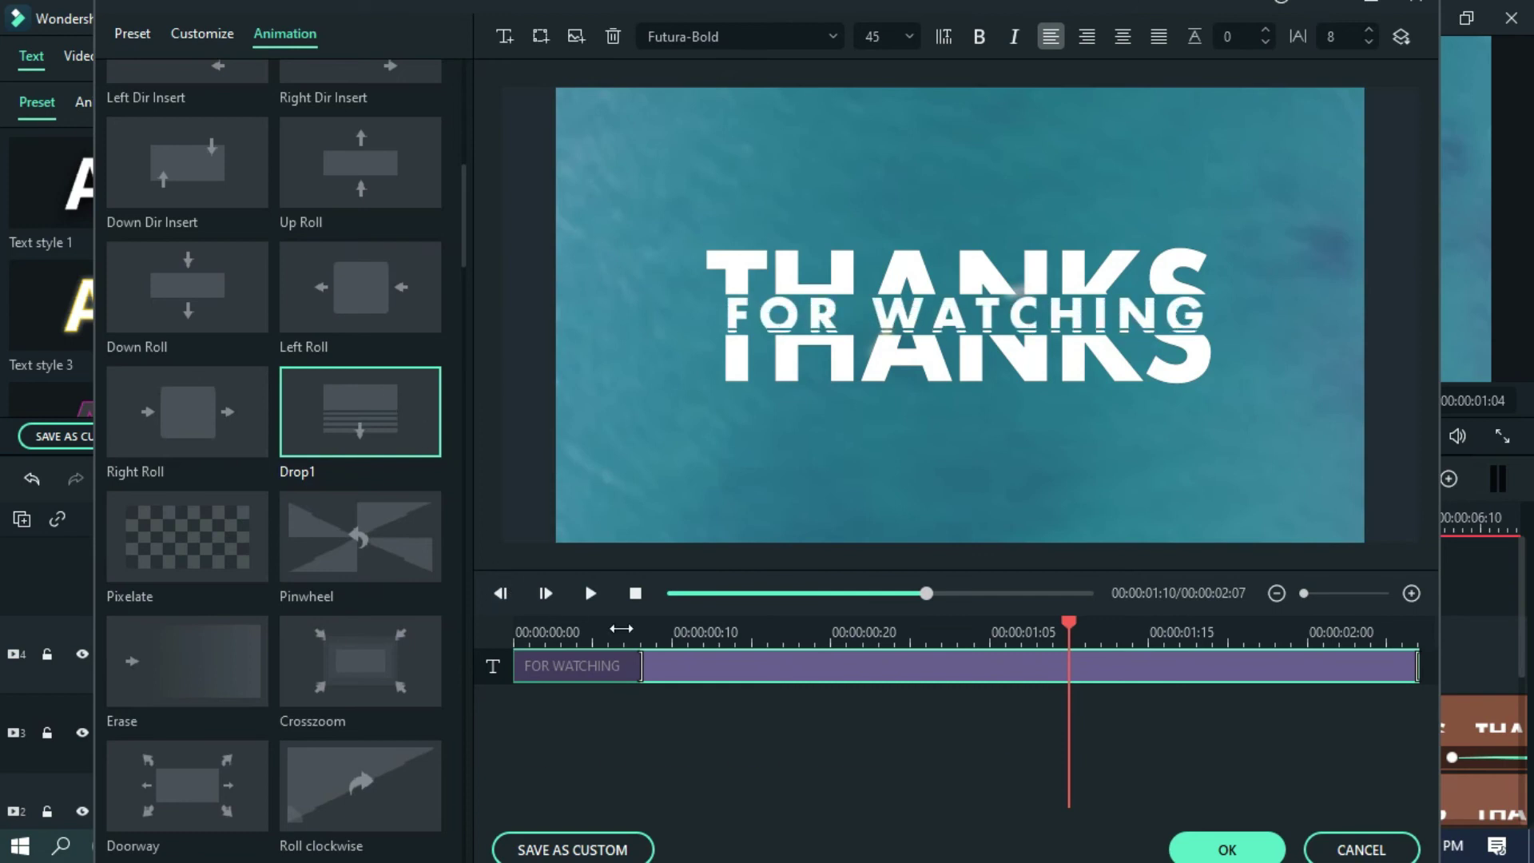
Adjust the Drop1 entrance to about 11 frames and the exit to about 10 frames, preview it, and save the title edits.
click(583, 613)
click(593, 614)
mouse_move(628, 619)
mouse_down()
mouse_move(596, 620)
mouse_move(675, 627)
mouse_move(689, 668)
mouse_up()
drag(1418, 668, 1252, 663)
click(590, 595)
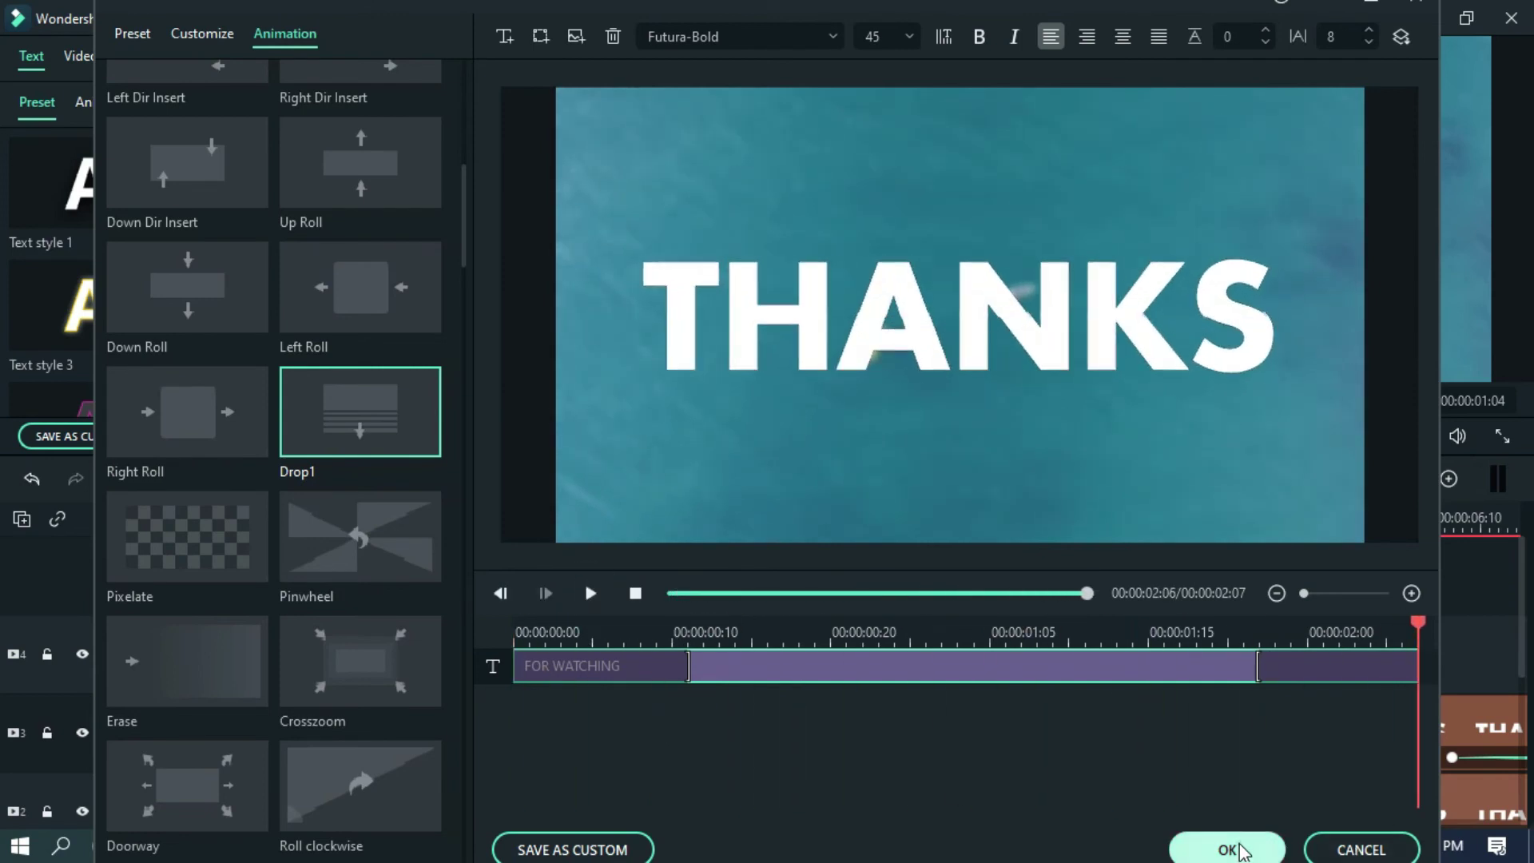
key(Escape)
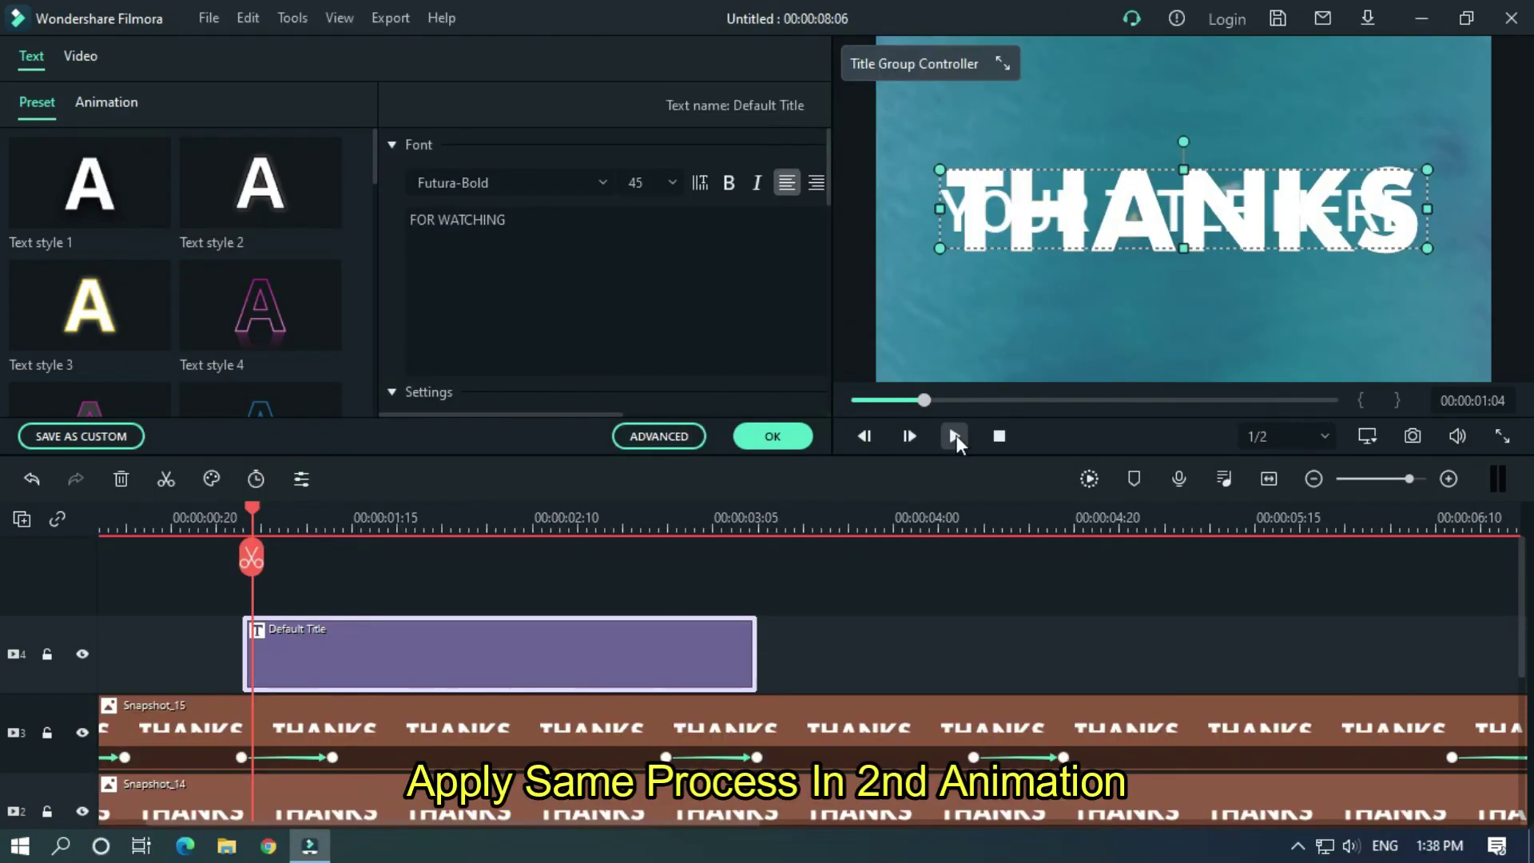
Preview the FOR WATCHING title, then duplicate it over the second THANKS split and extend its end to match that split's closing keyframes.
click(955, 435)
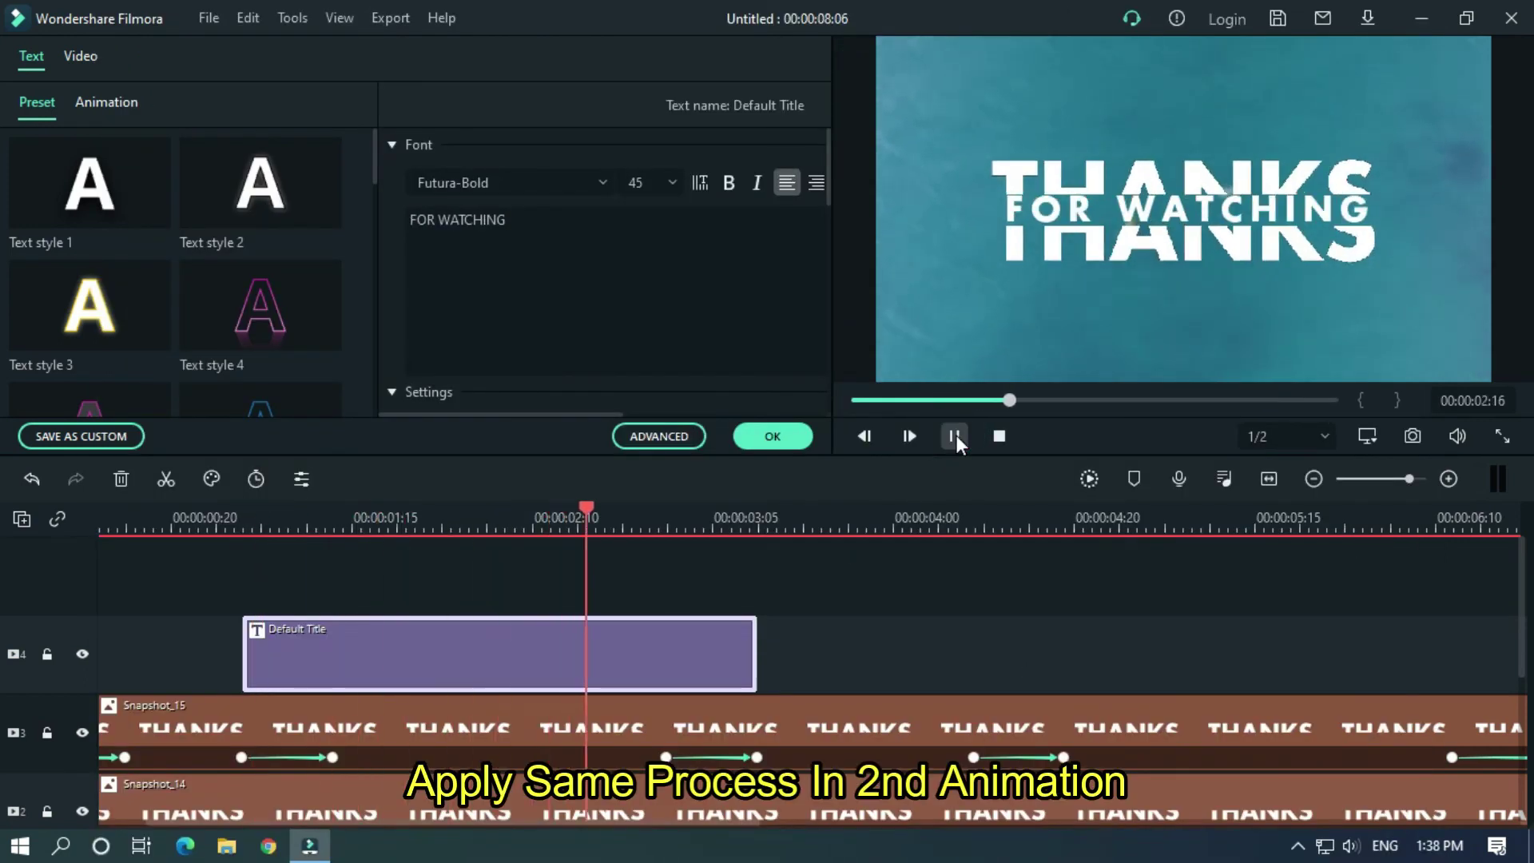
click(955, 435)
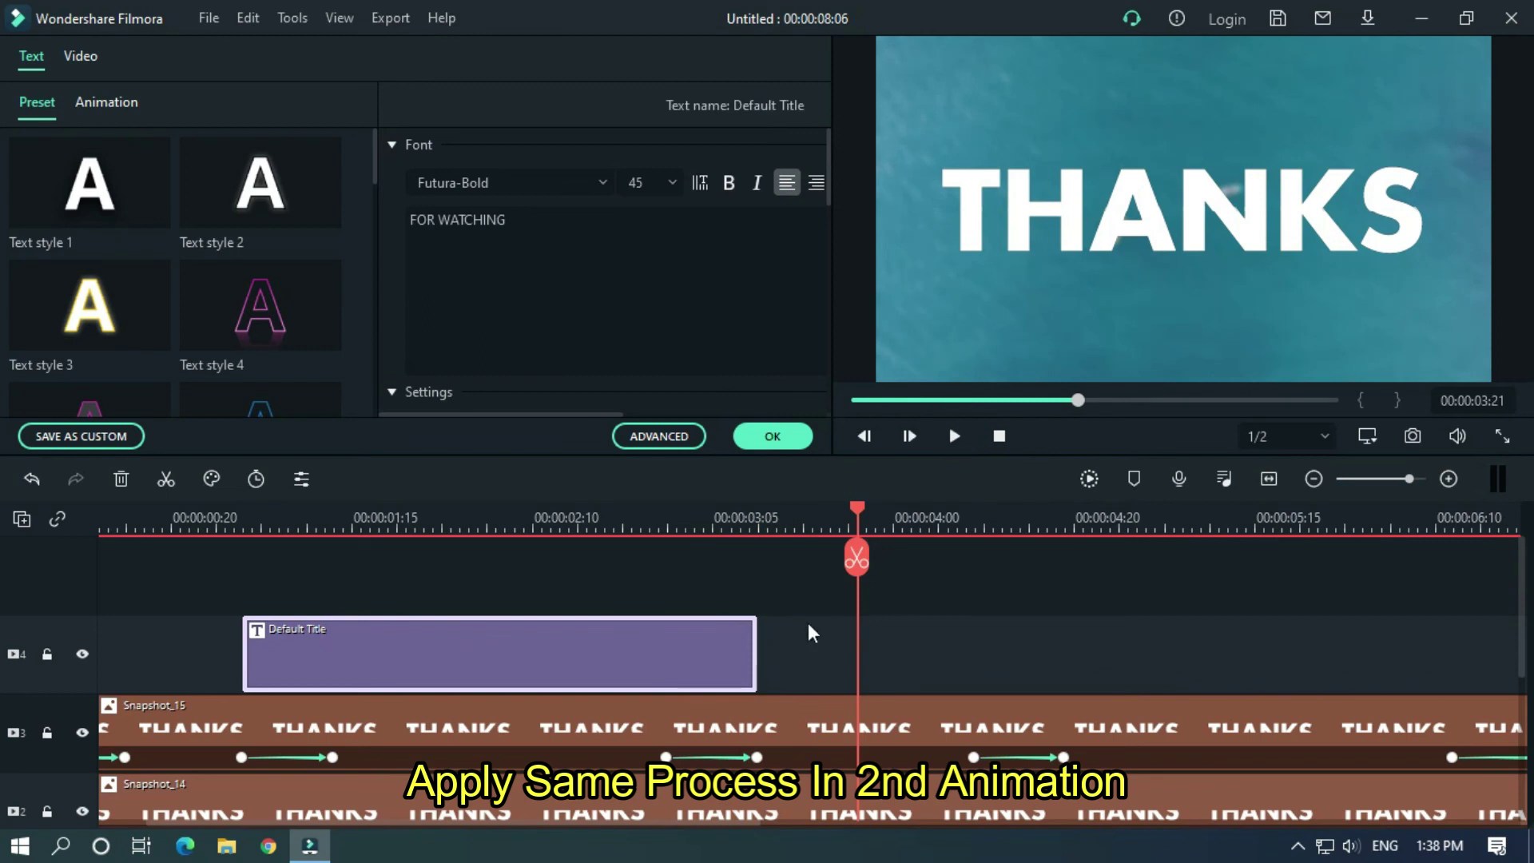
right_click(663, 657)
click(715, 347)
drag(858, 511, 974, 524)
key(ctrl+v)
drag(410, 823, 555, 823)
drag(1171, 645, 1224, 644)
Replace the duplicated title's text with LIKE|COMMENT|SUBSCRIBE in the advanced editor and set its letter spacing to 0.
click(665, 439)
drag(228, 132, 119, 113)
text(LIKE|COMMENT|SUBSCRIBE)
double_click(1330, 36)
text(0)
drag(674, 594, 765, 595)
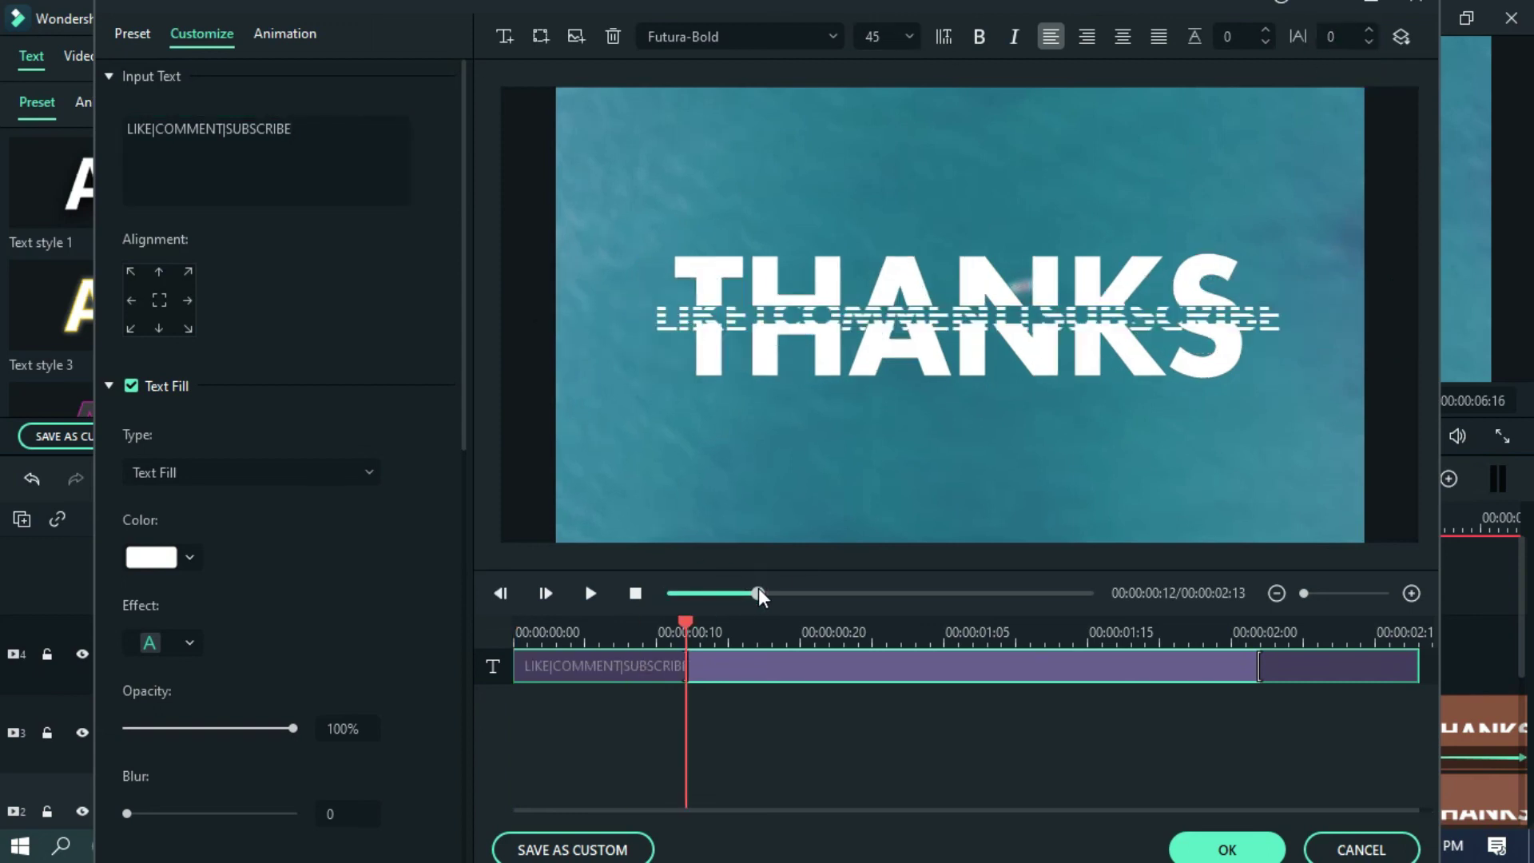
Set the LIKE|COMMENT|SUBSCRIBE text to size 35 with letter spacing -2, preview its animation, and save the title edits.
double_click(873, 37)
text(30)
double_click(872, 38)
text(40)
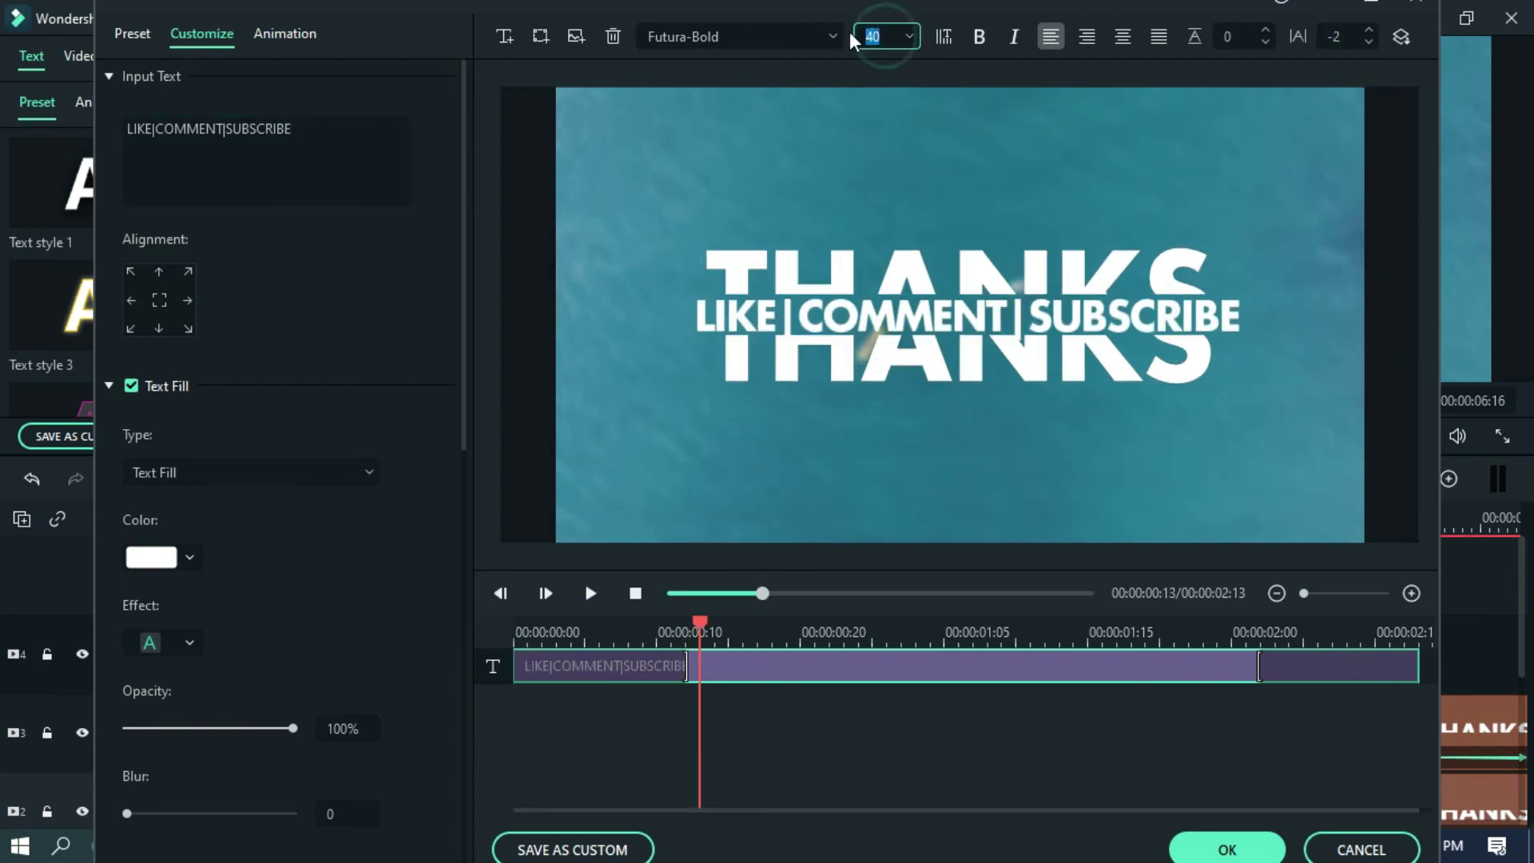
click(590, 593)
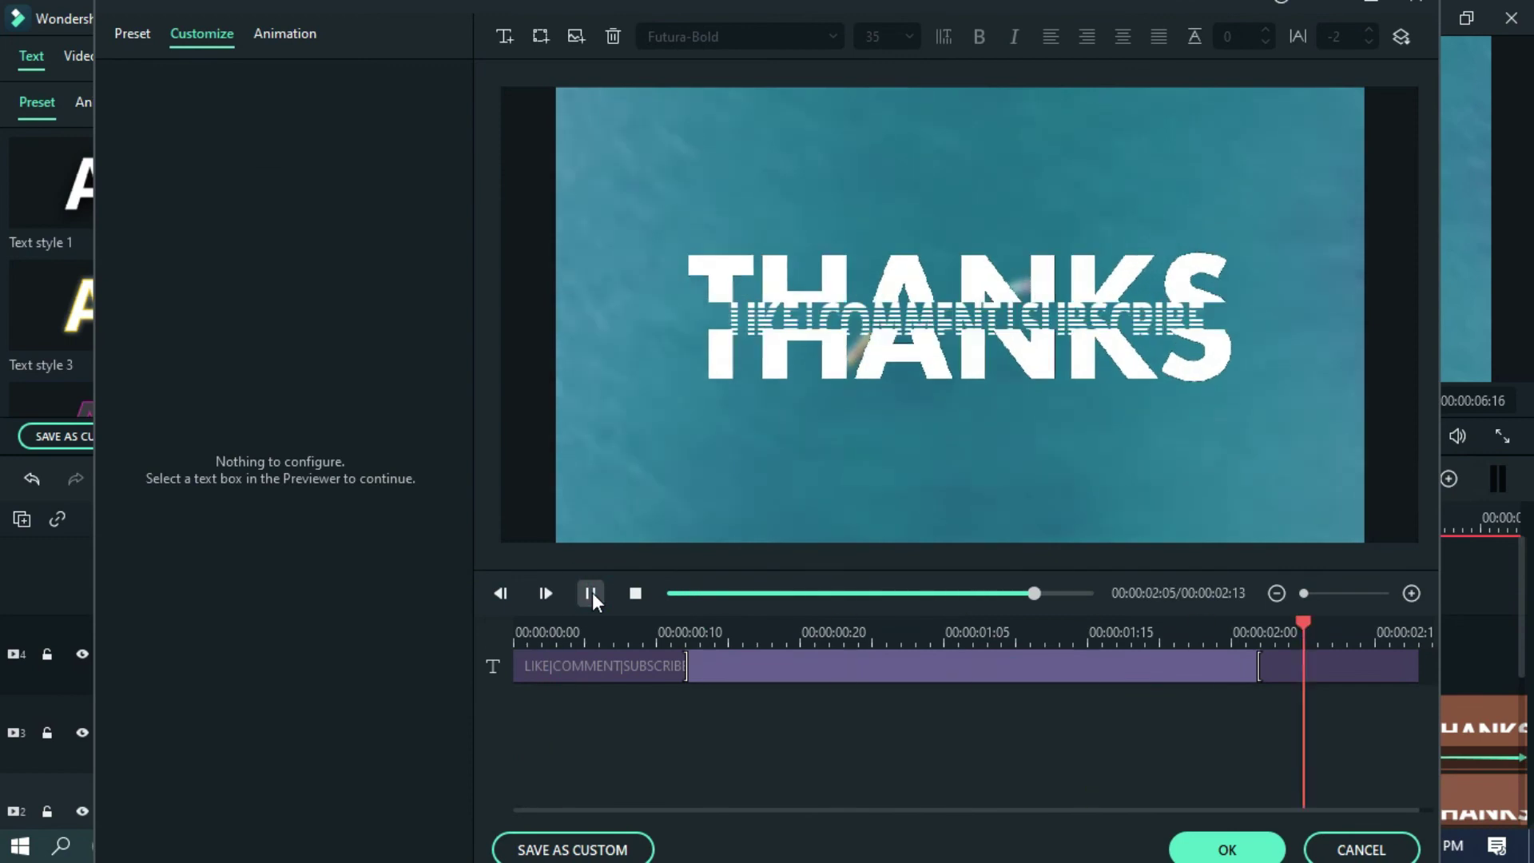
click(1227, 850)
Play the whole project from the beginning to check both title reveals.
scroll(1181, 650, down, 2)
scroll(1182, 650, down, 1)
click(999, 436)
click(954, 436)
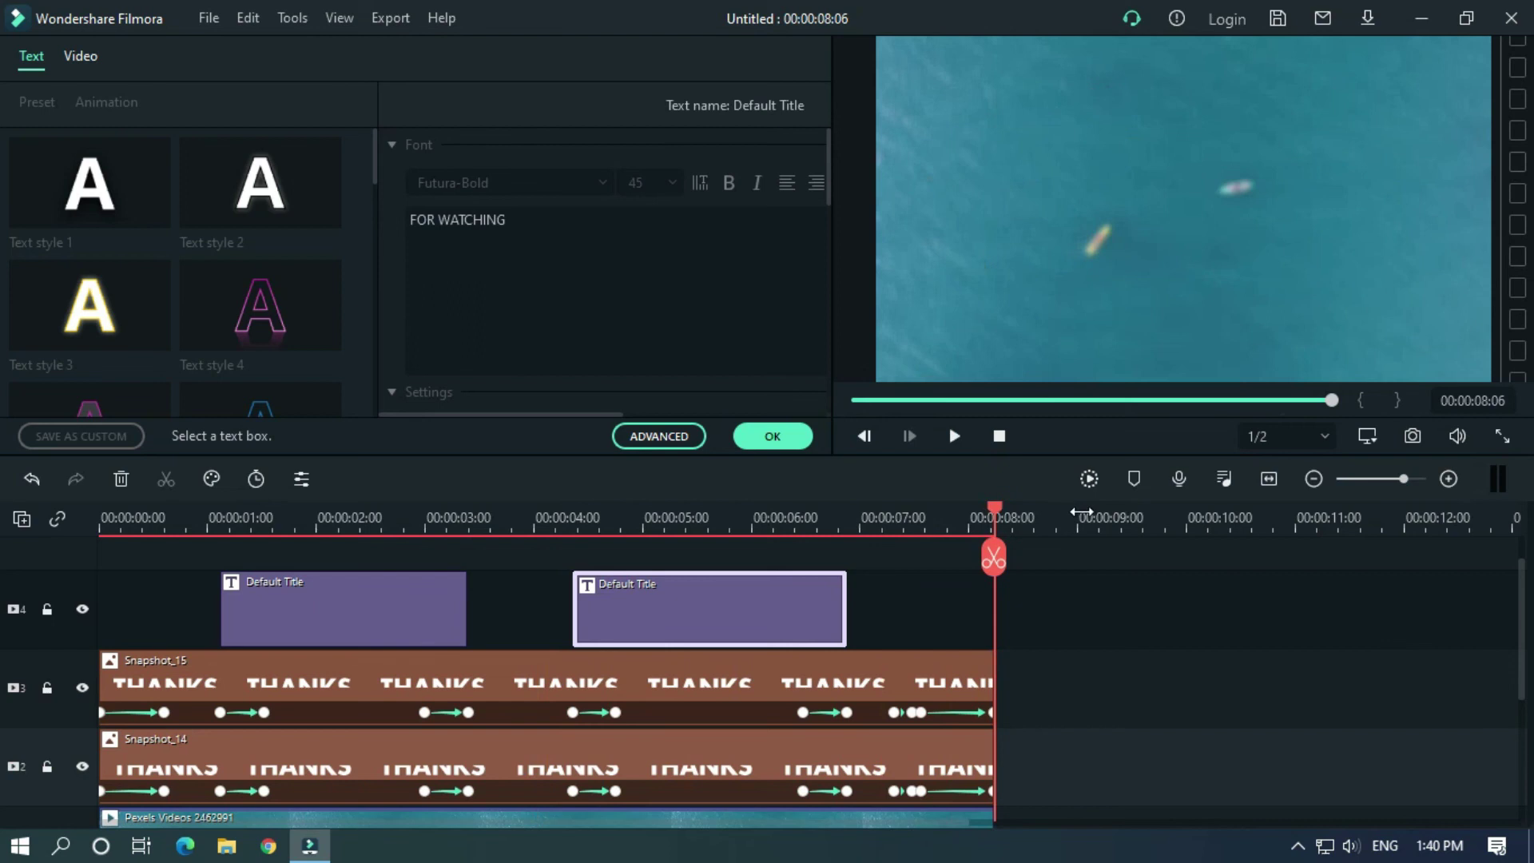
drag(1521, 575, 0, 602)
scroll(2, 611, up, 1)
scroll(3, 624, down, 2)
scroll(2, 639, up, 2)
scroll(3, 676, down, 3)
scroll(3, 639, up, 3)
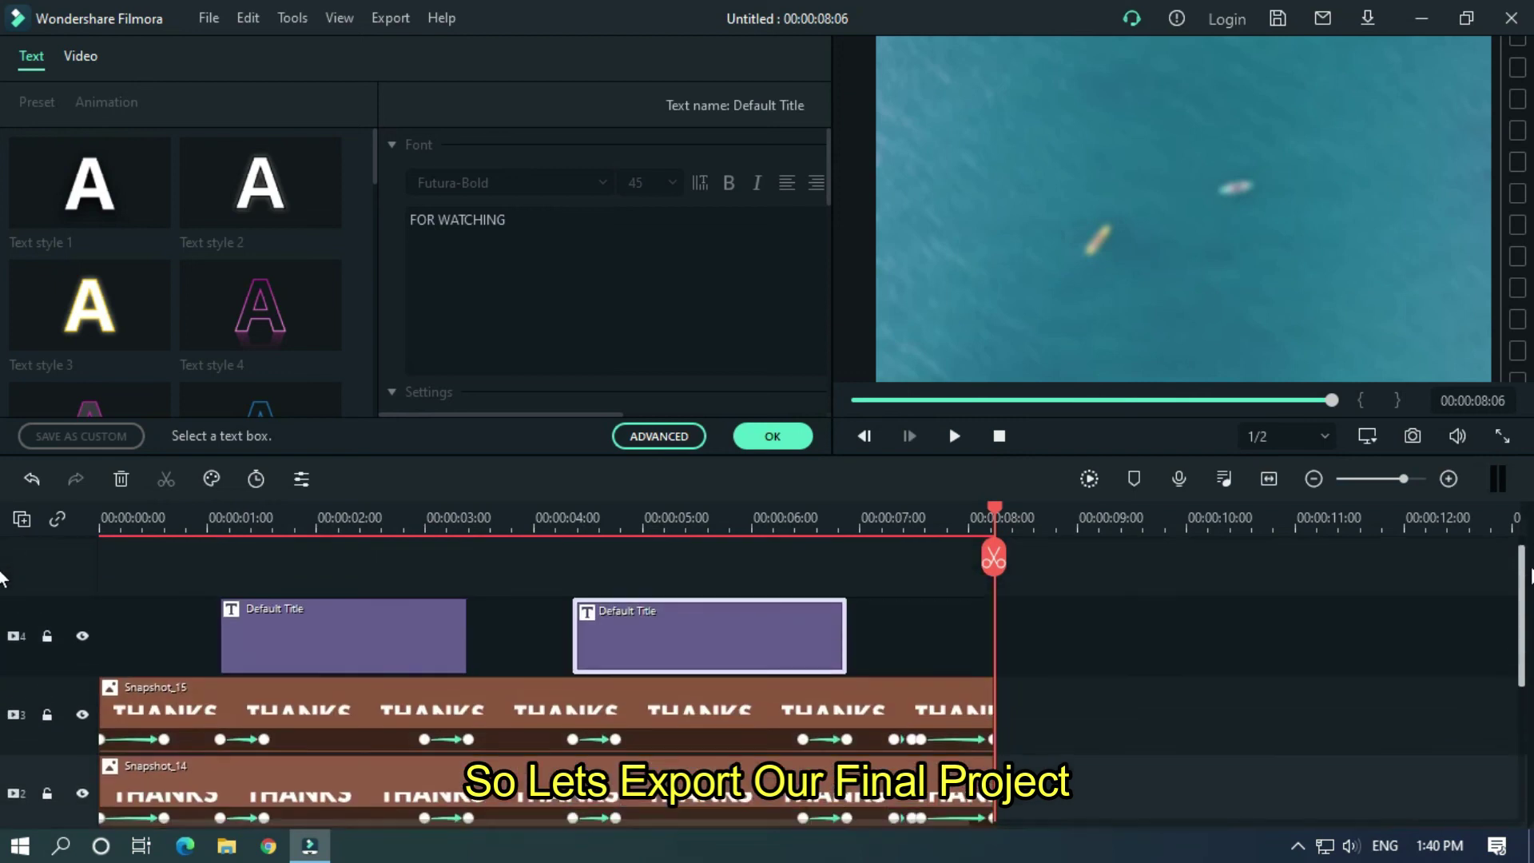